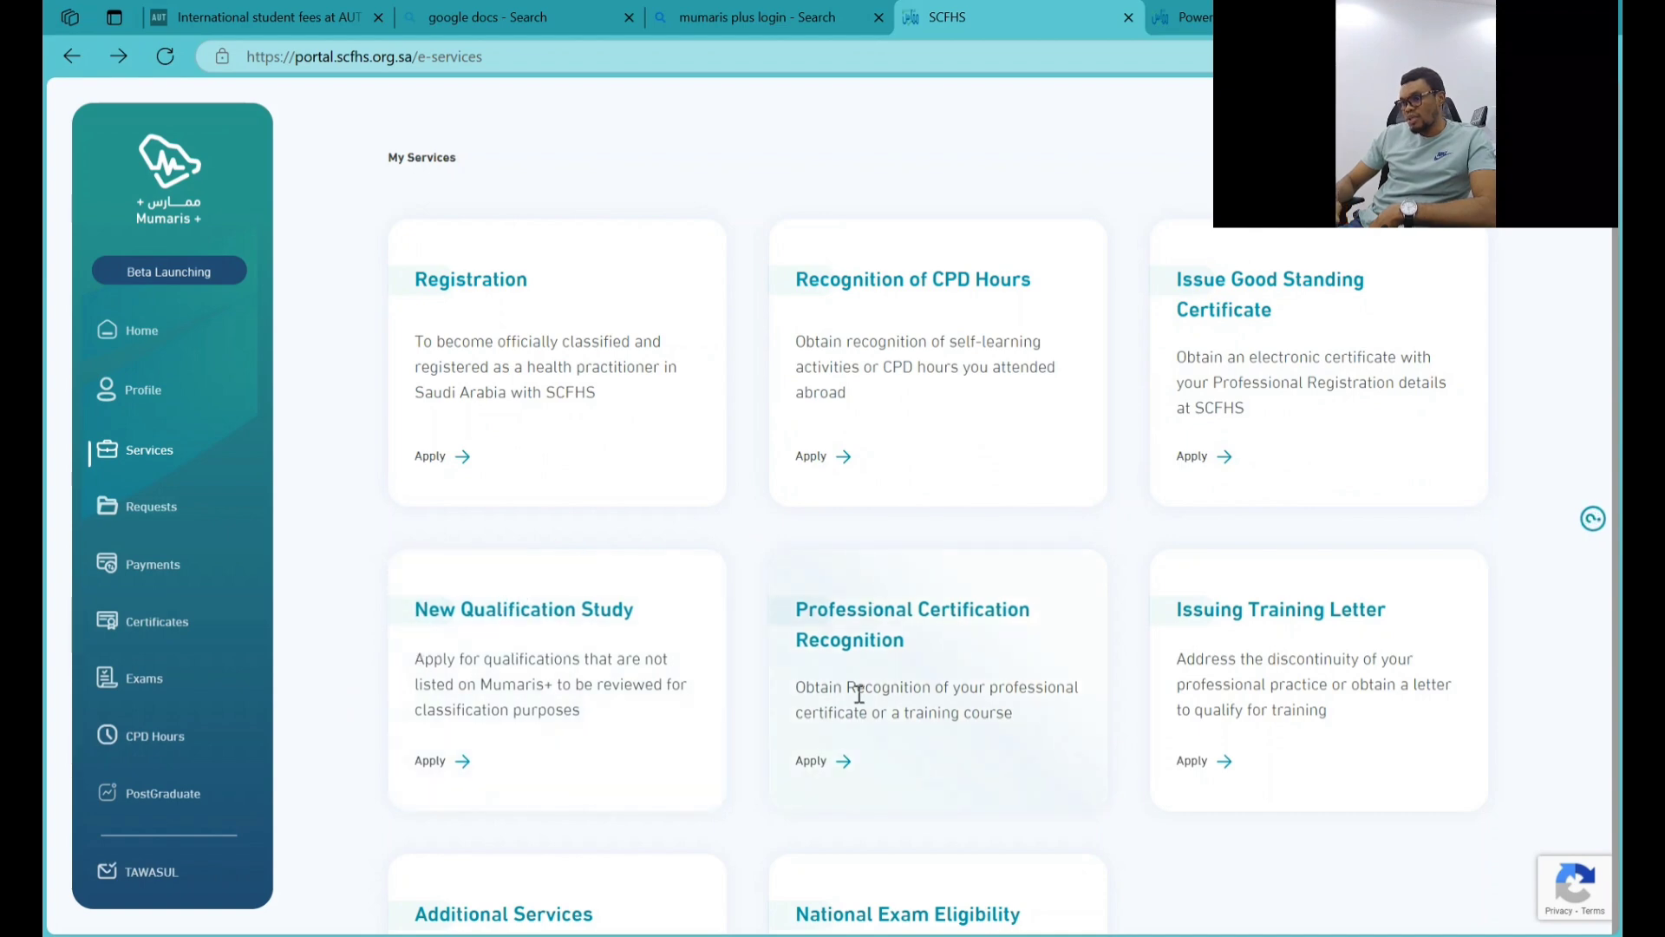
# - Open the New Qualification Study service from the available services
pyautogui.click(958, 666)
pyautogui.scroll(-2, 880, 666)
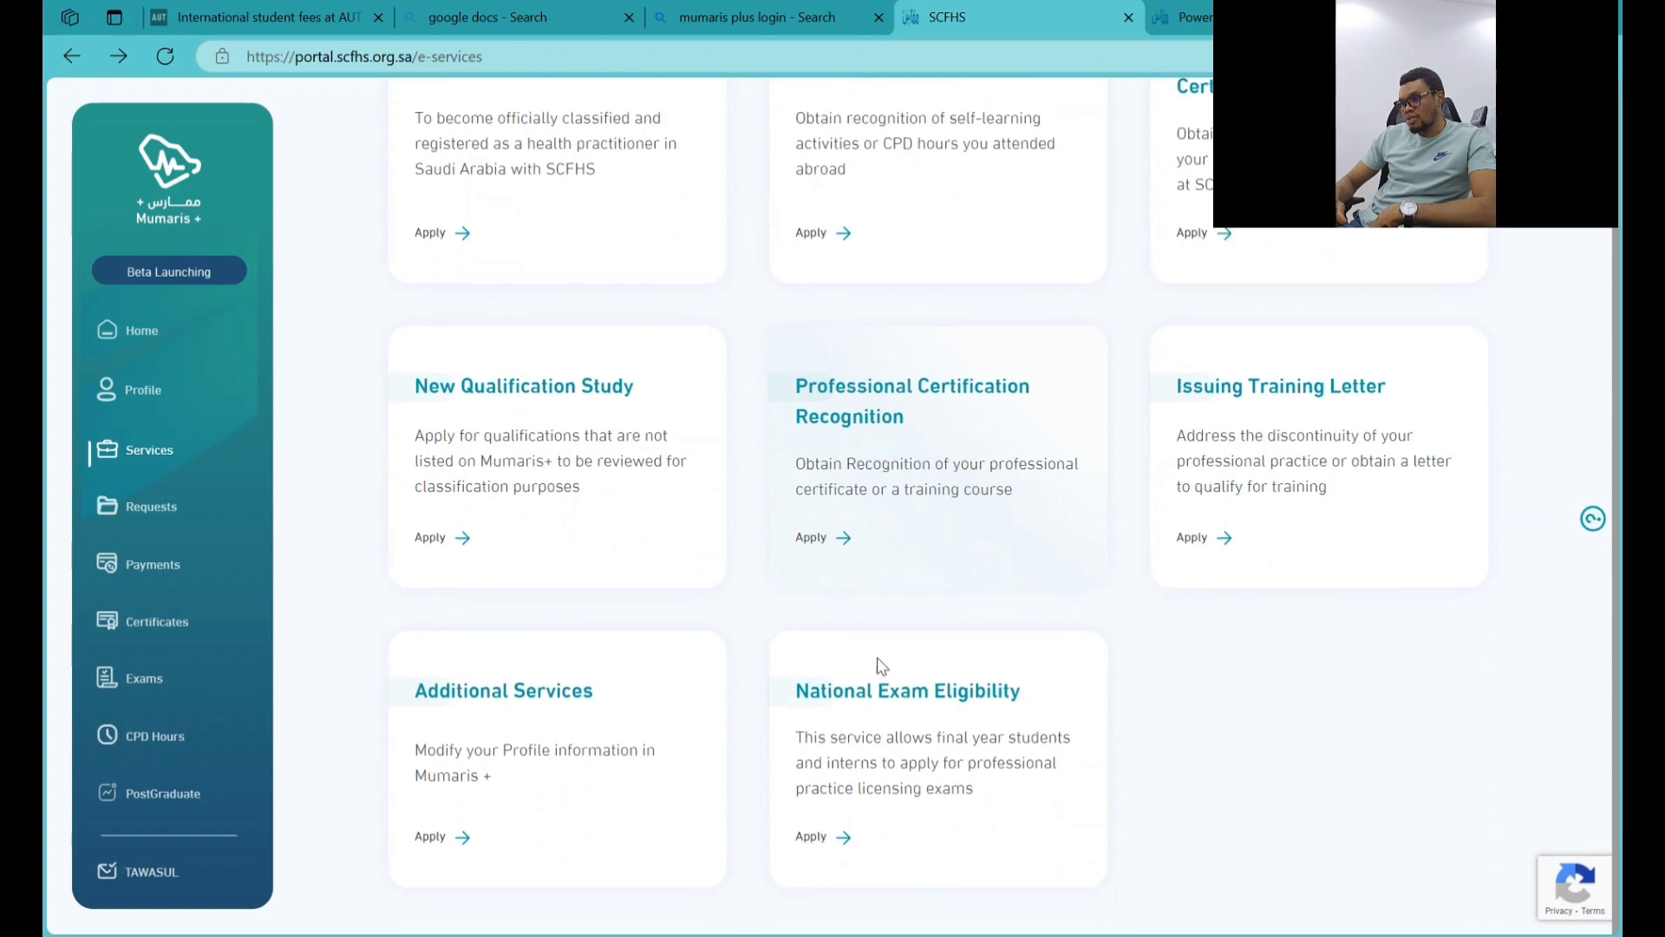
pyautogui.scroll(2, 880, 664)
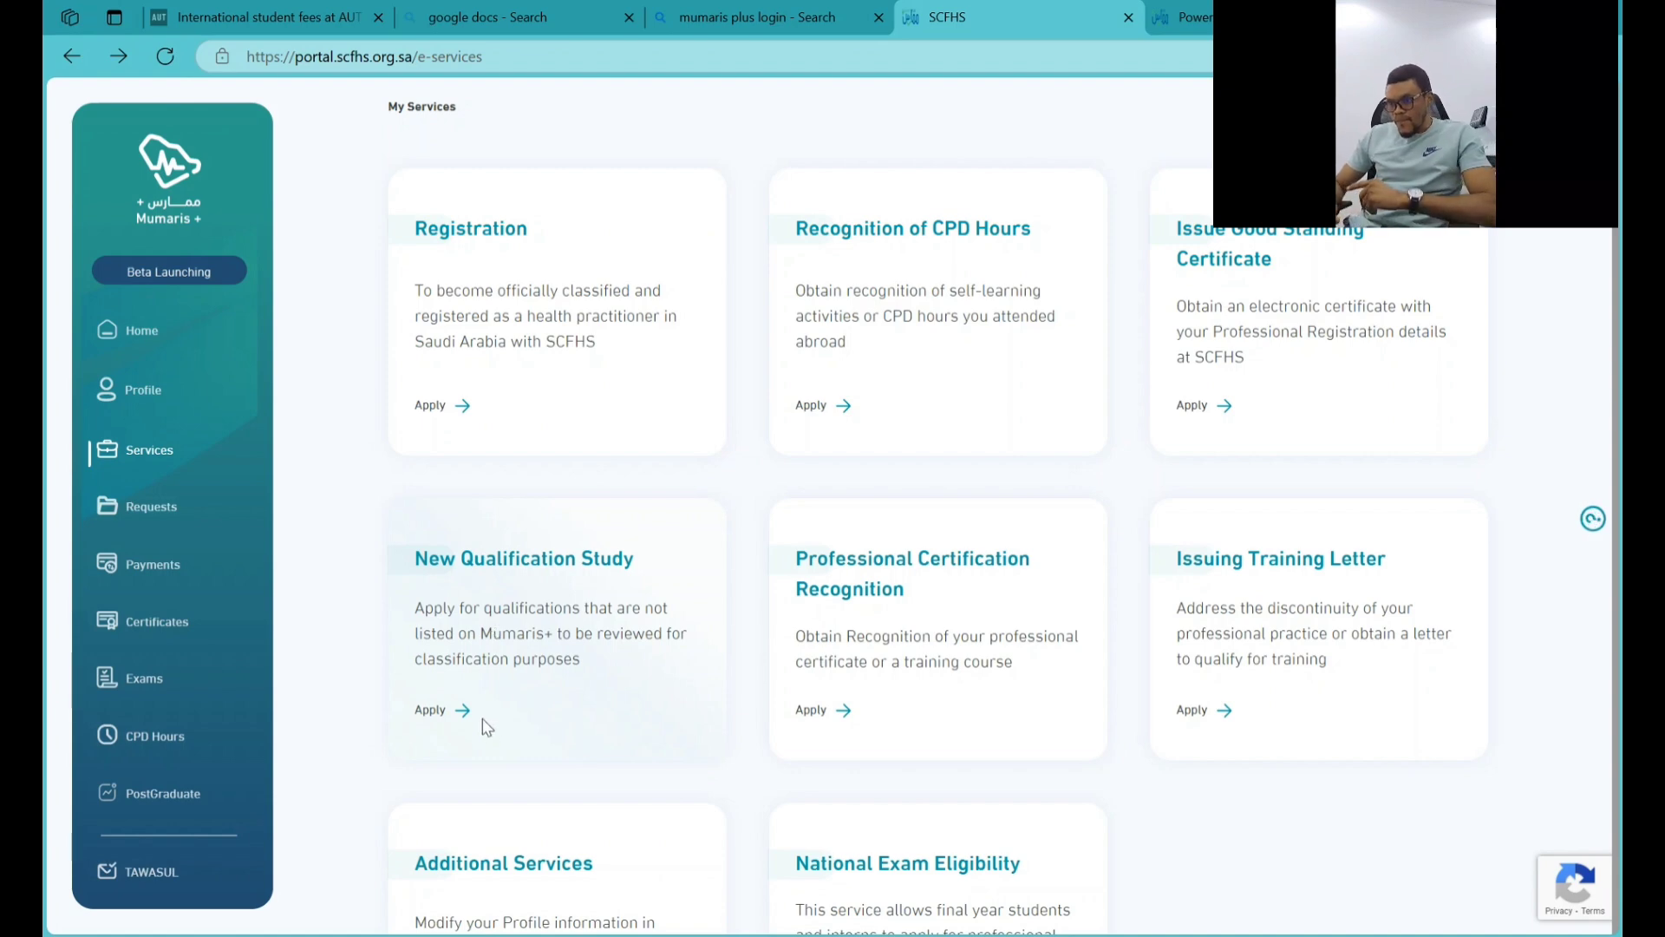
pyautogui.click(448, 713)
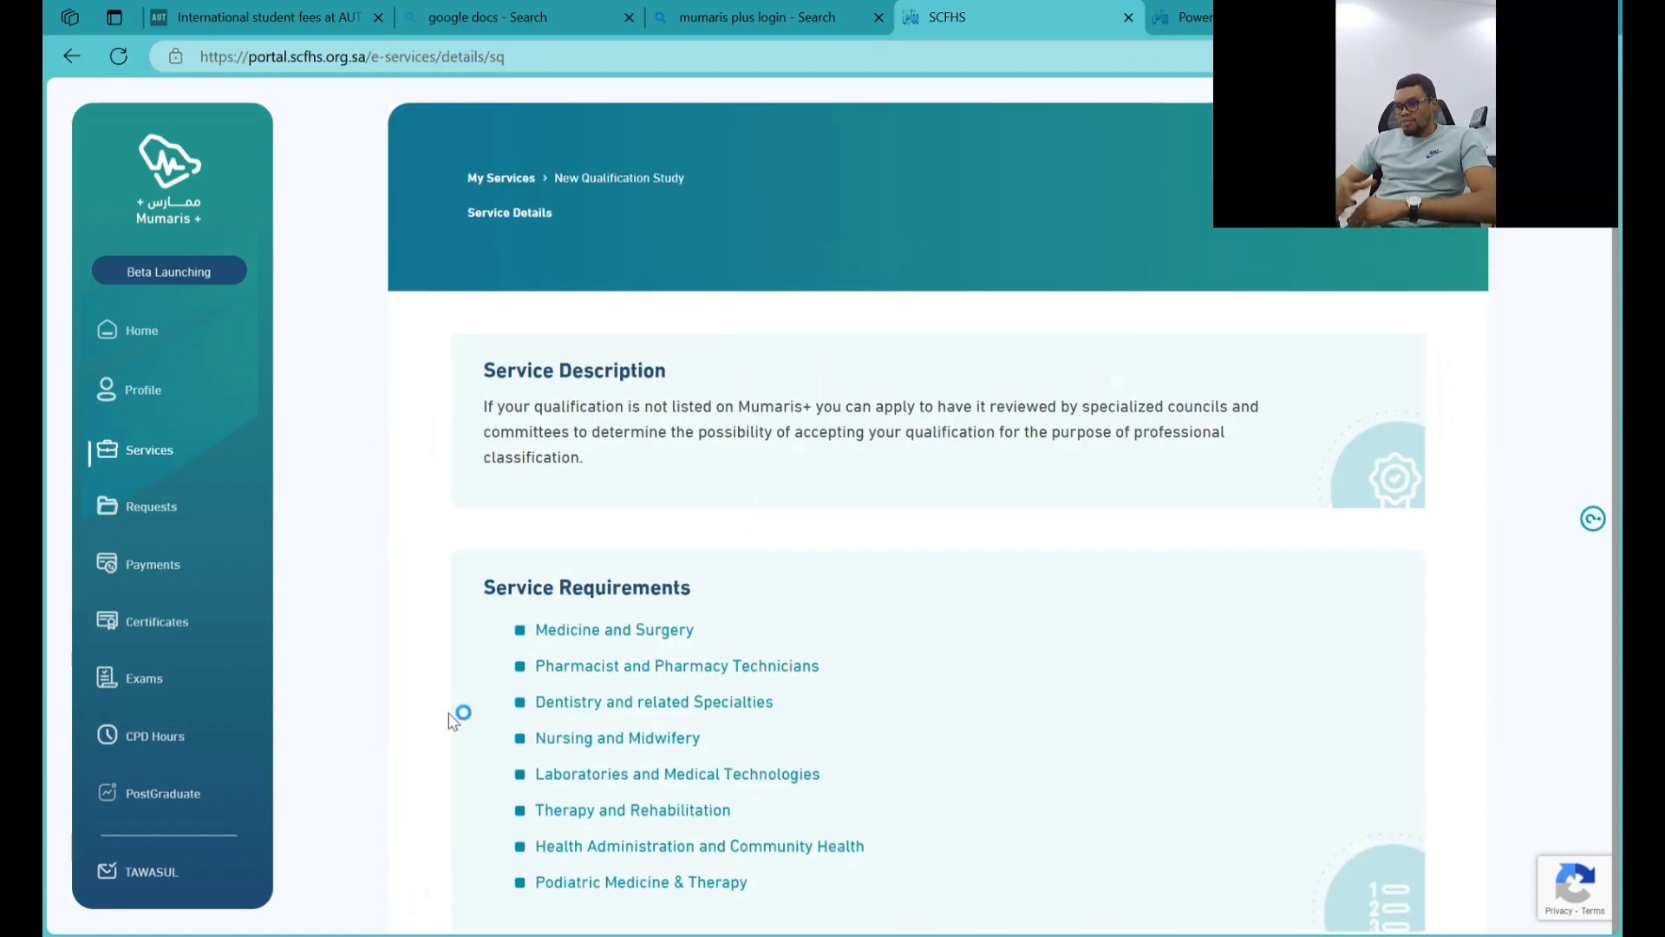
# - Review the service details and start an application, answering No to whether the SCFHS qualifications list includes the qualification
pyautogui.scroll(-4, 612, 623)
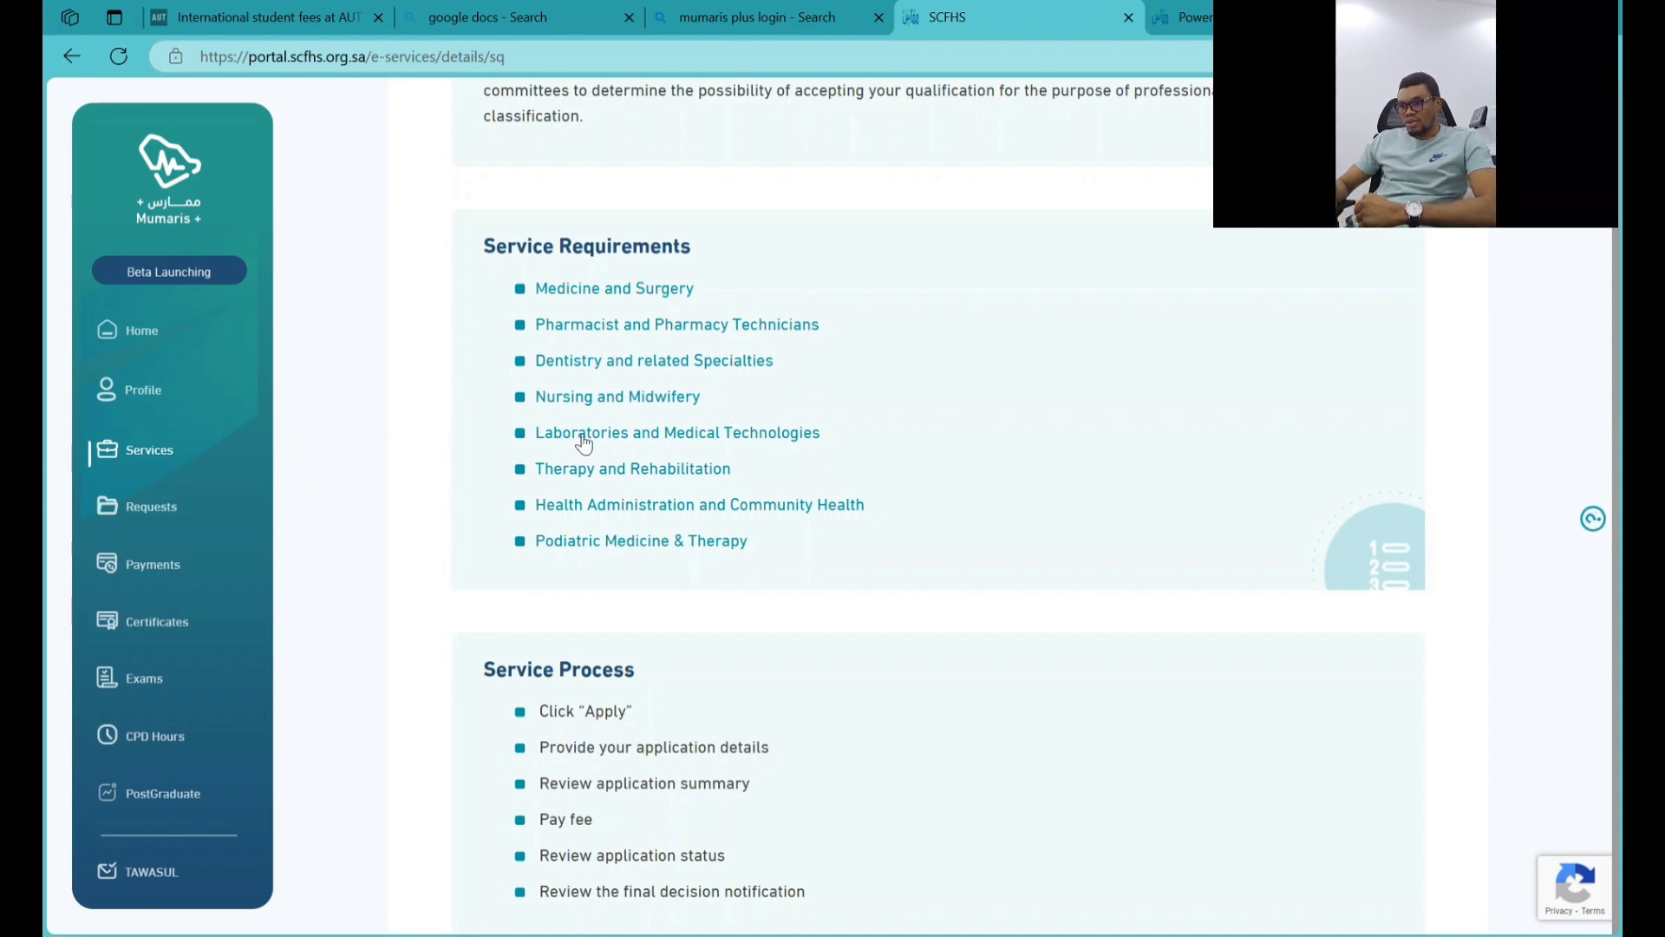
pyautogui.click(646, 544)
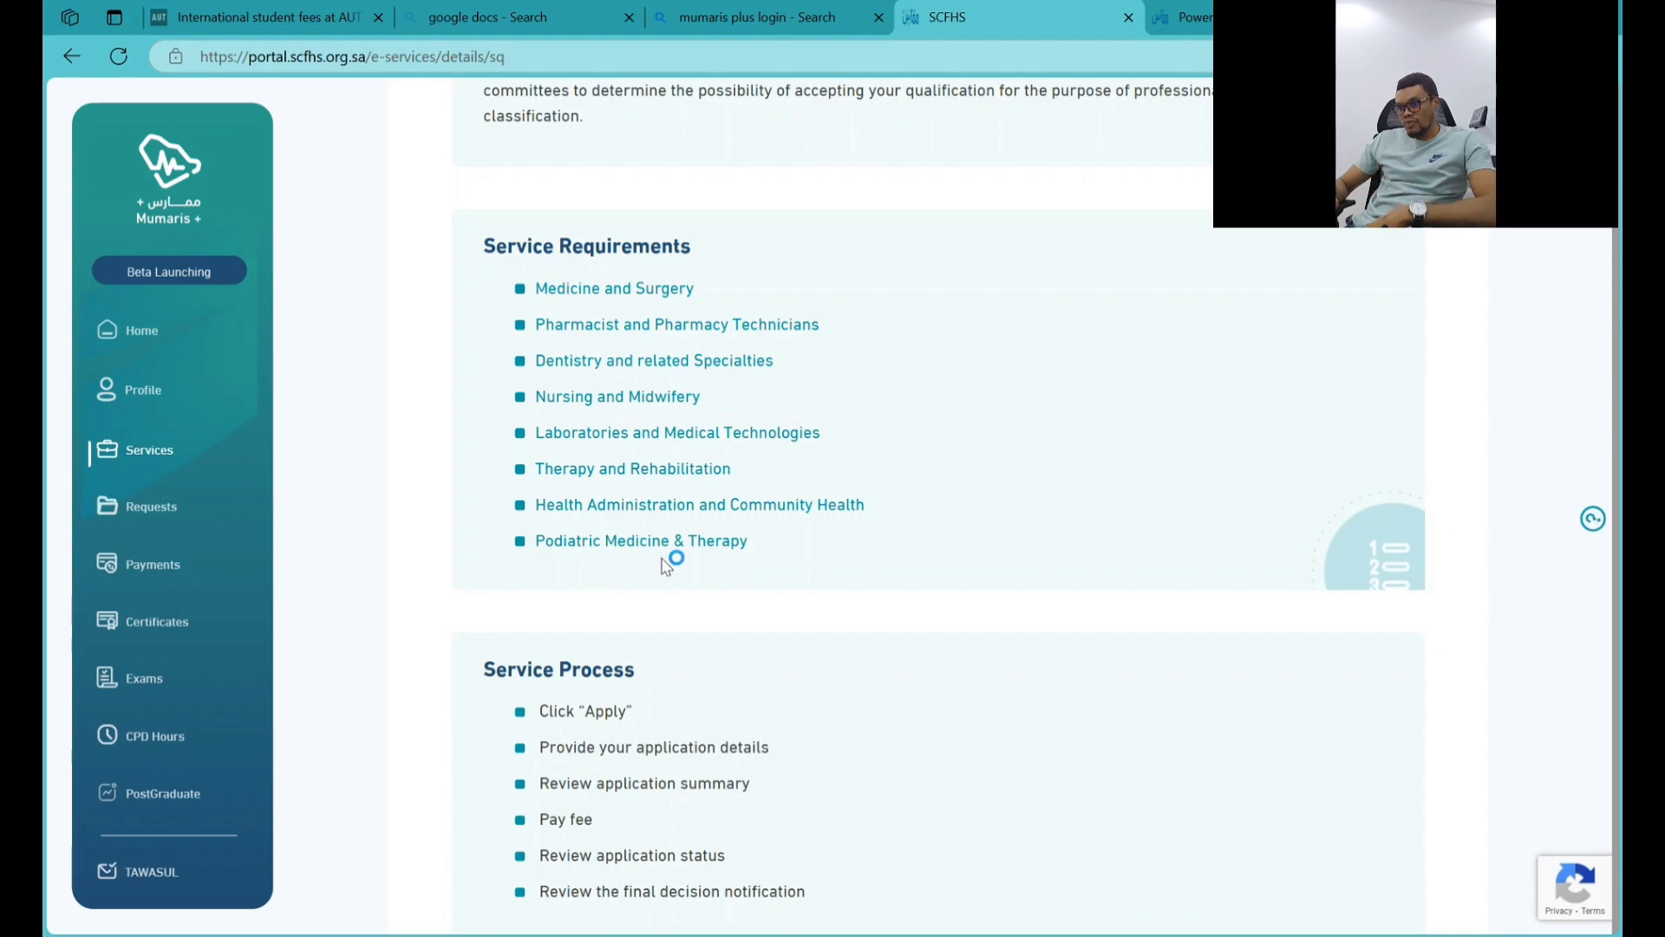
pyautogui.scroll(-4, 665, 565)
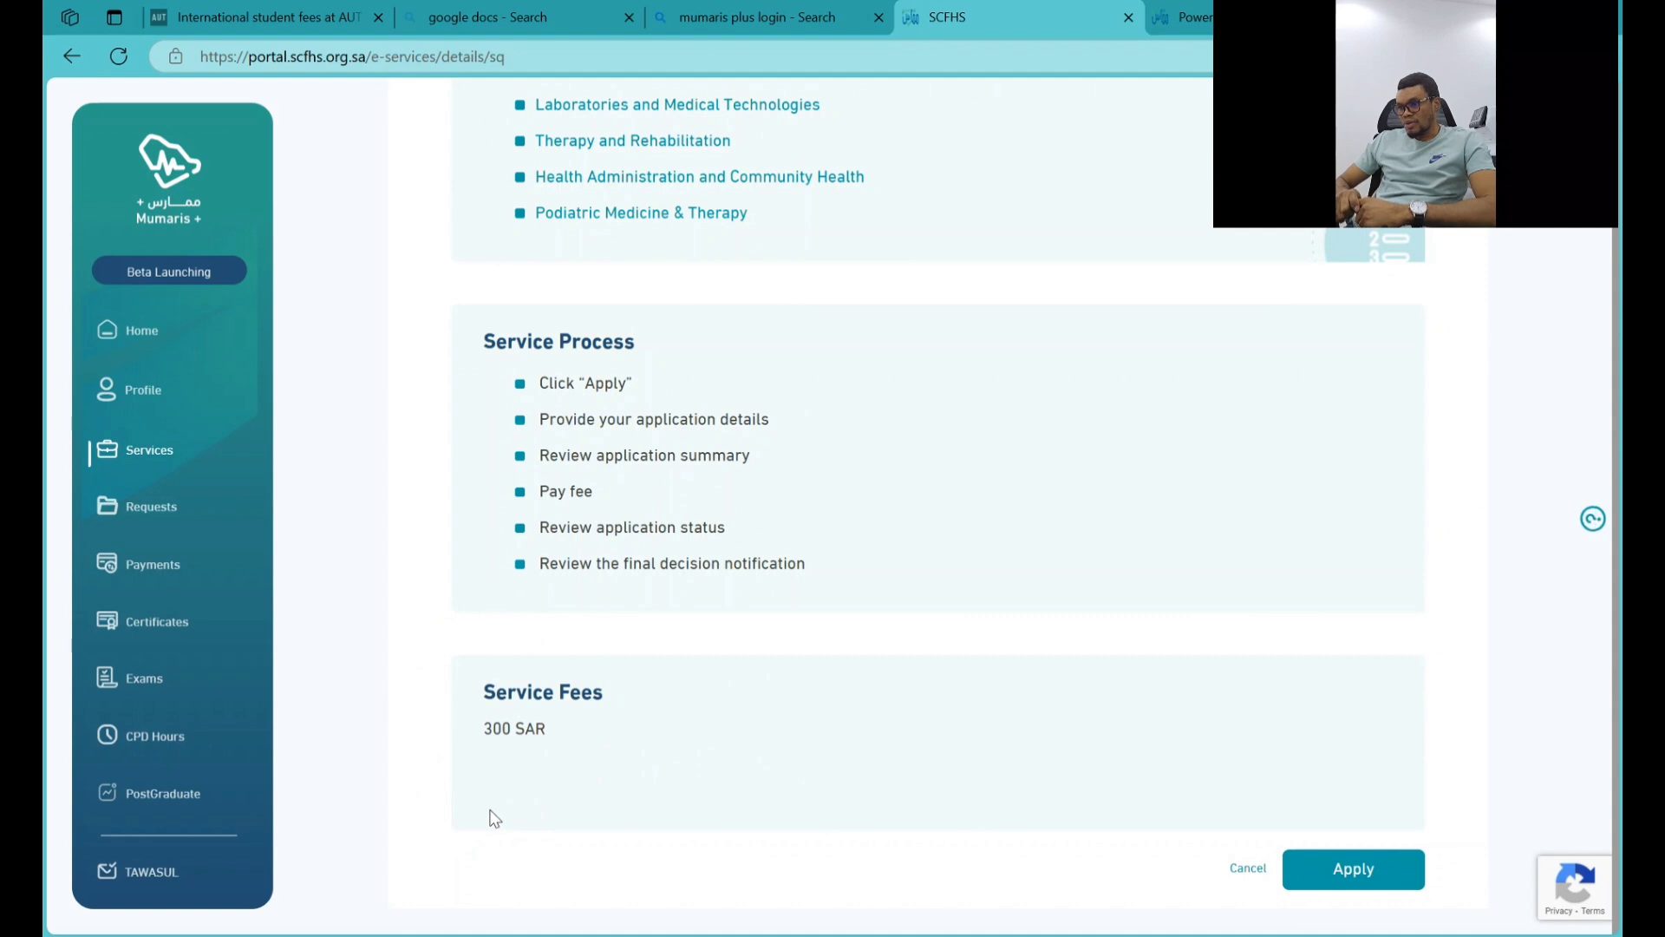
pyautogui.click(1389, 884)
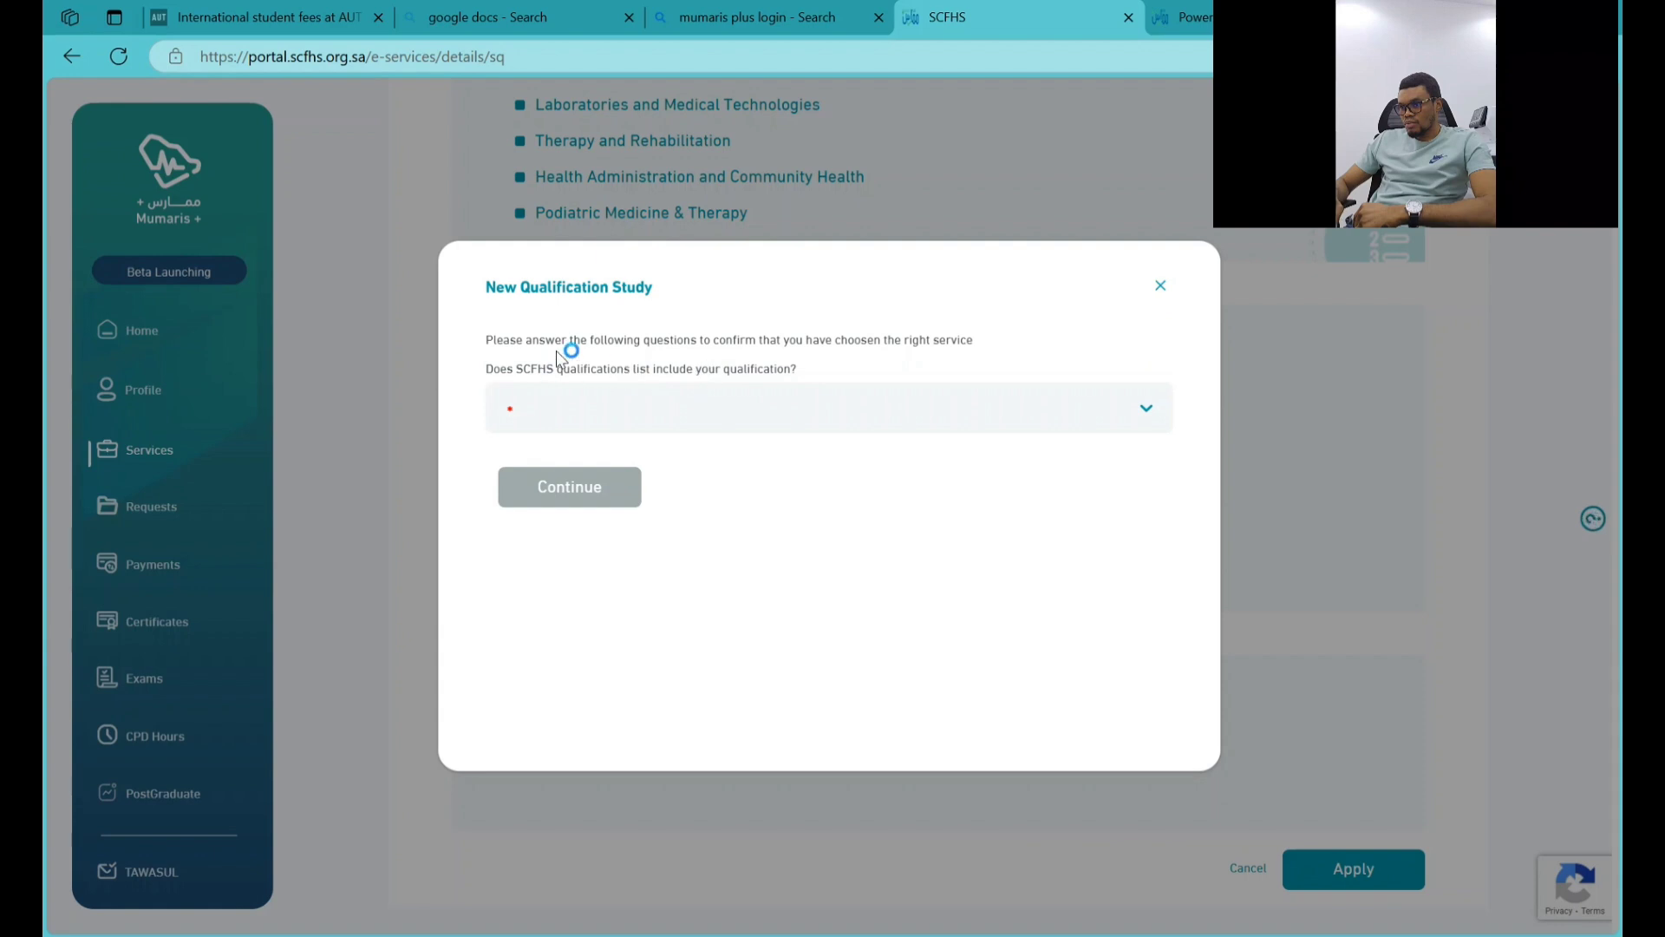
pyautogui.click(633, 408)
pyautogui.click(699, 439)
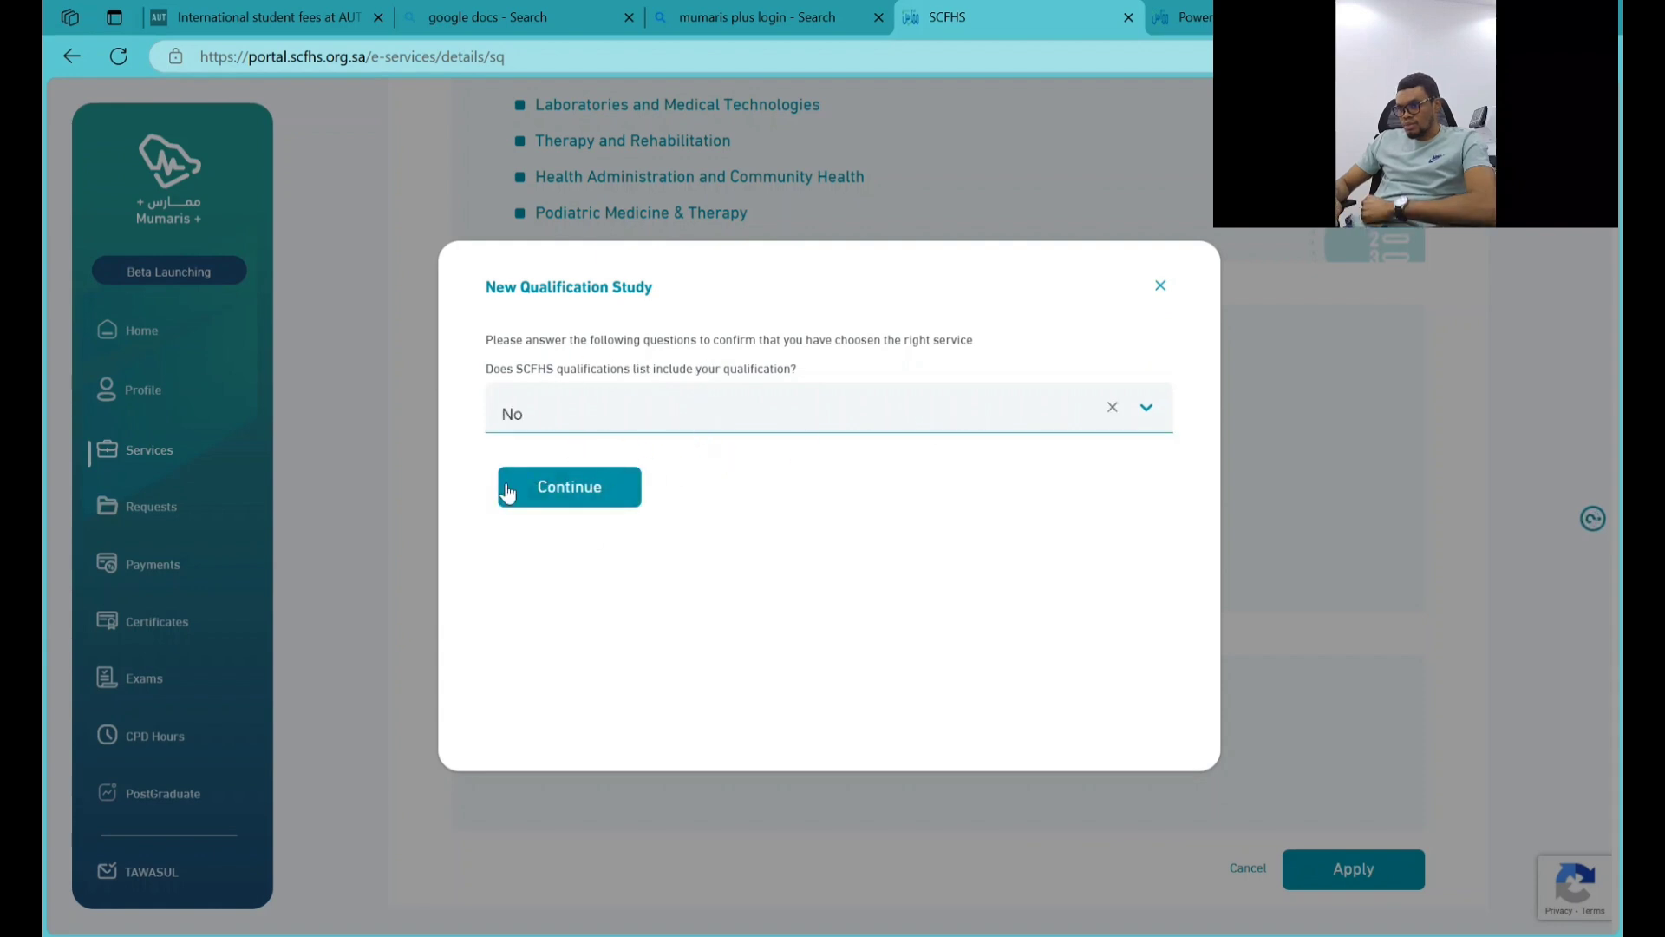
pyautogui.click(538, 486)
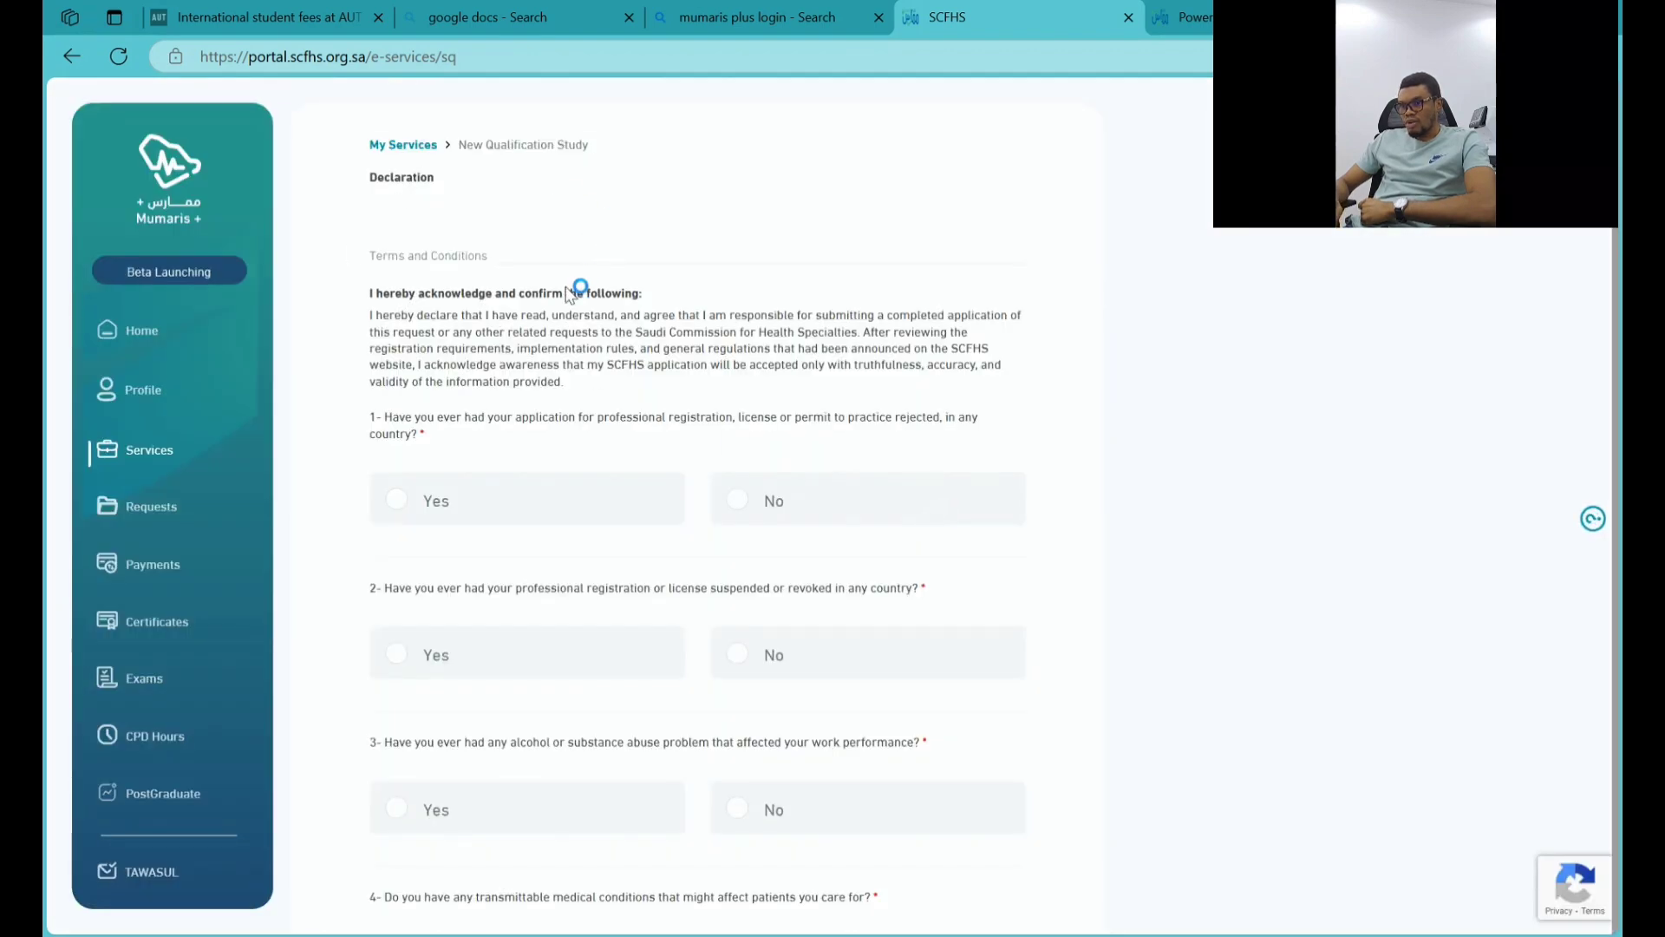
# - Answer No to all nine declaration questions and proceed to the service details form
pyautogui.scroll(-2, 470, 457)
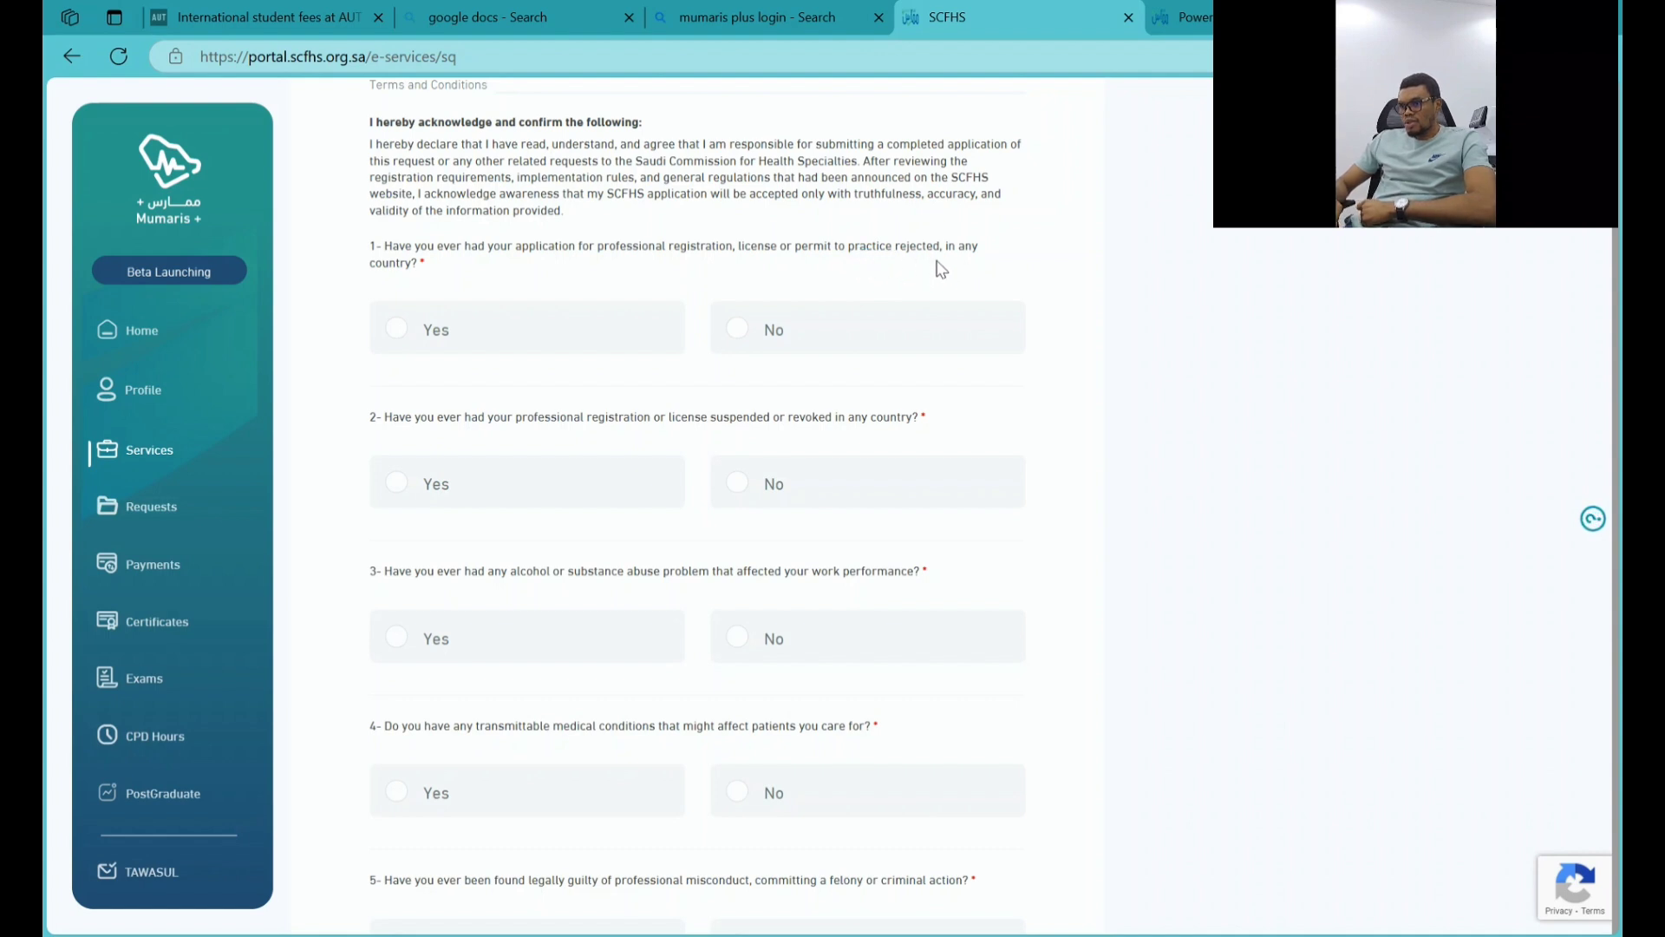
pyautogui.click(769, 330)
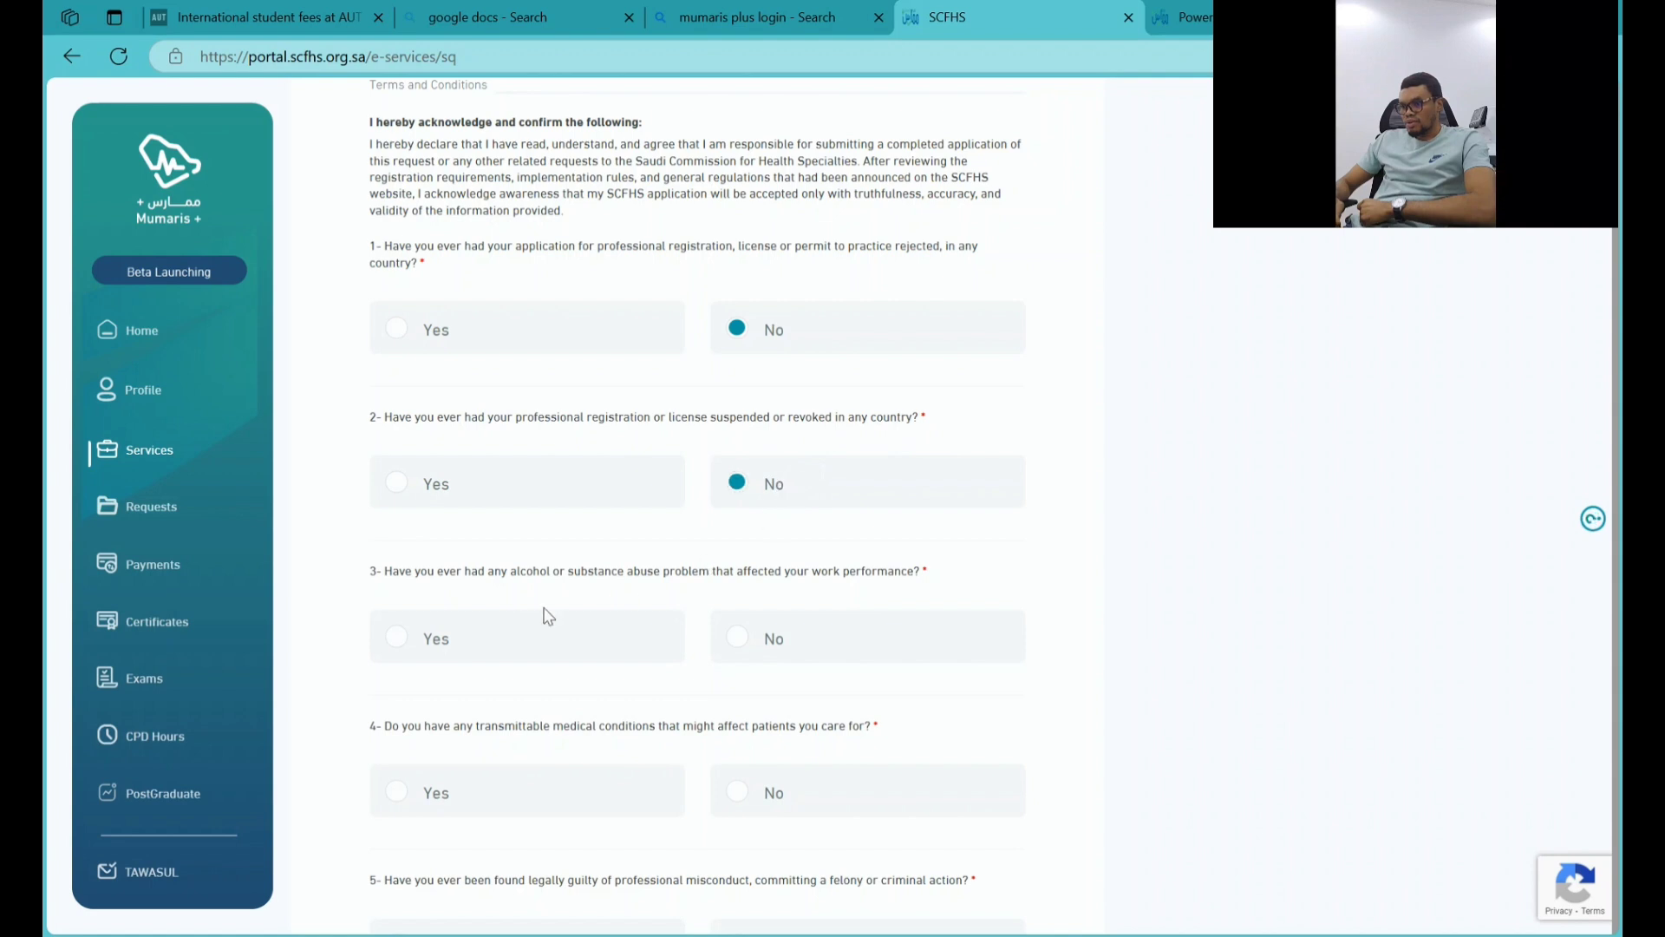
pyautogui.scroll(-2, 741, 585)
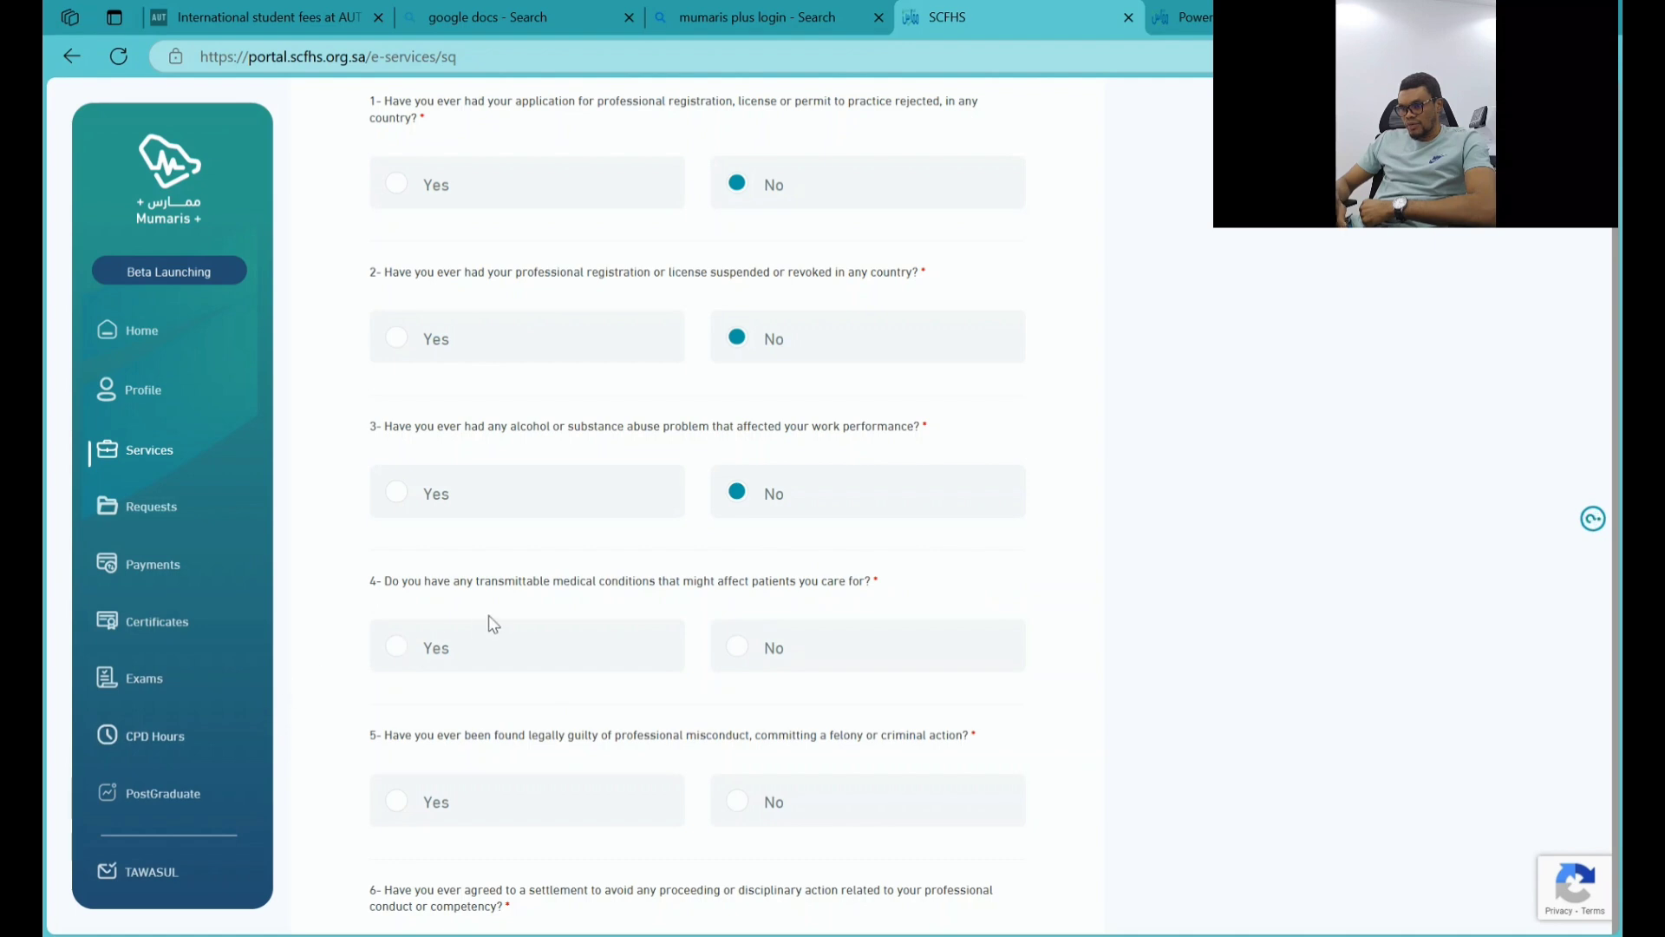
pyautogui.click(785, 646)
pyautogui.scroll(-3, 784, 646)
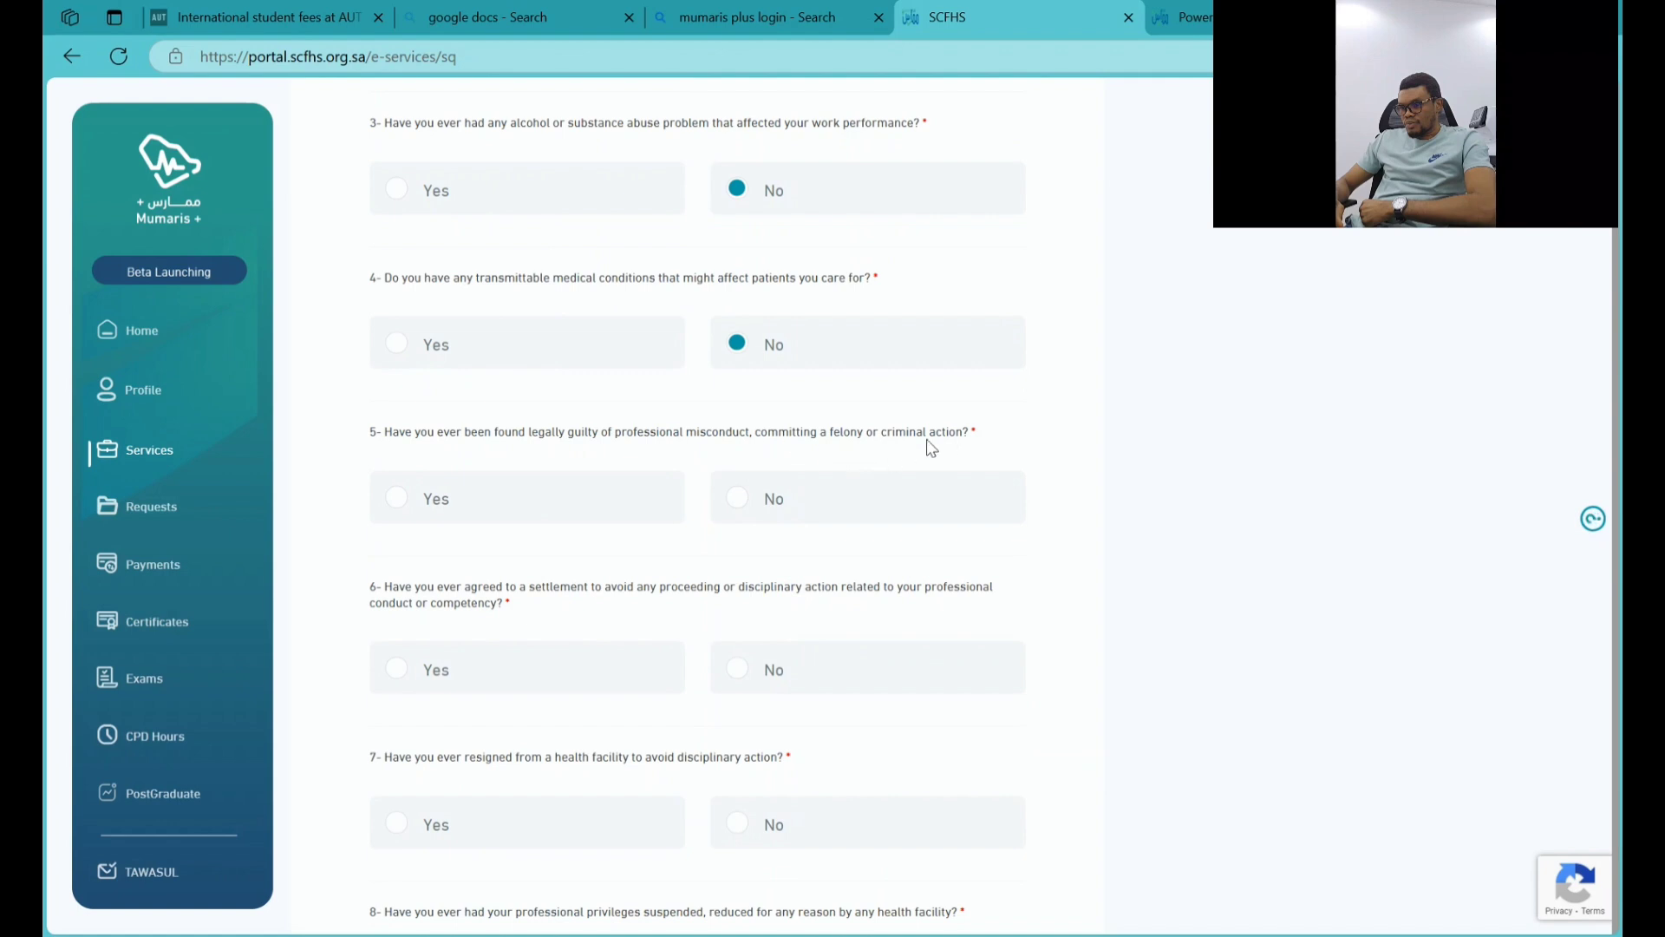
pyautogui.click(783, 501)
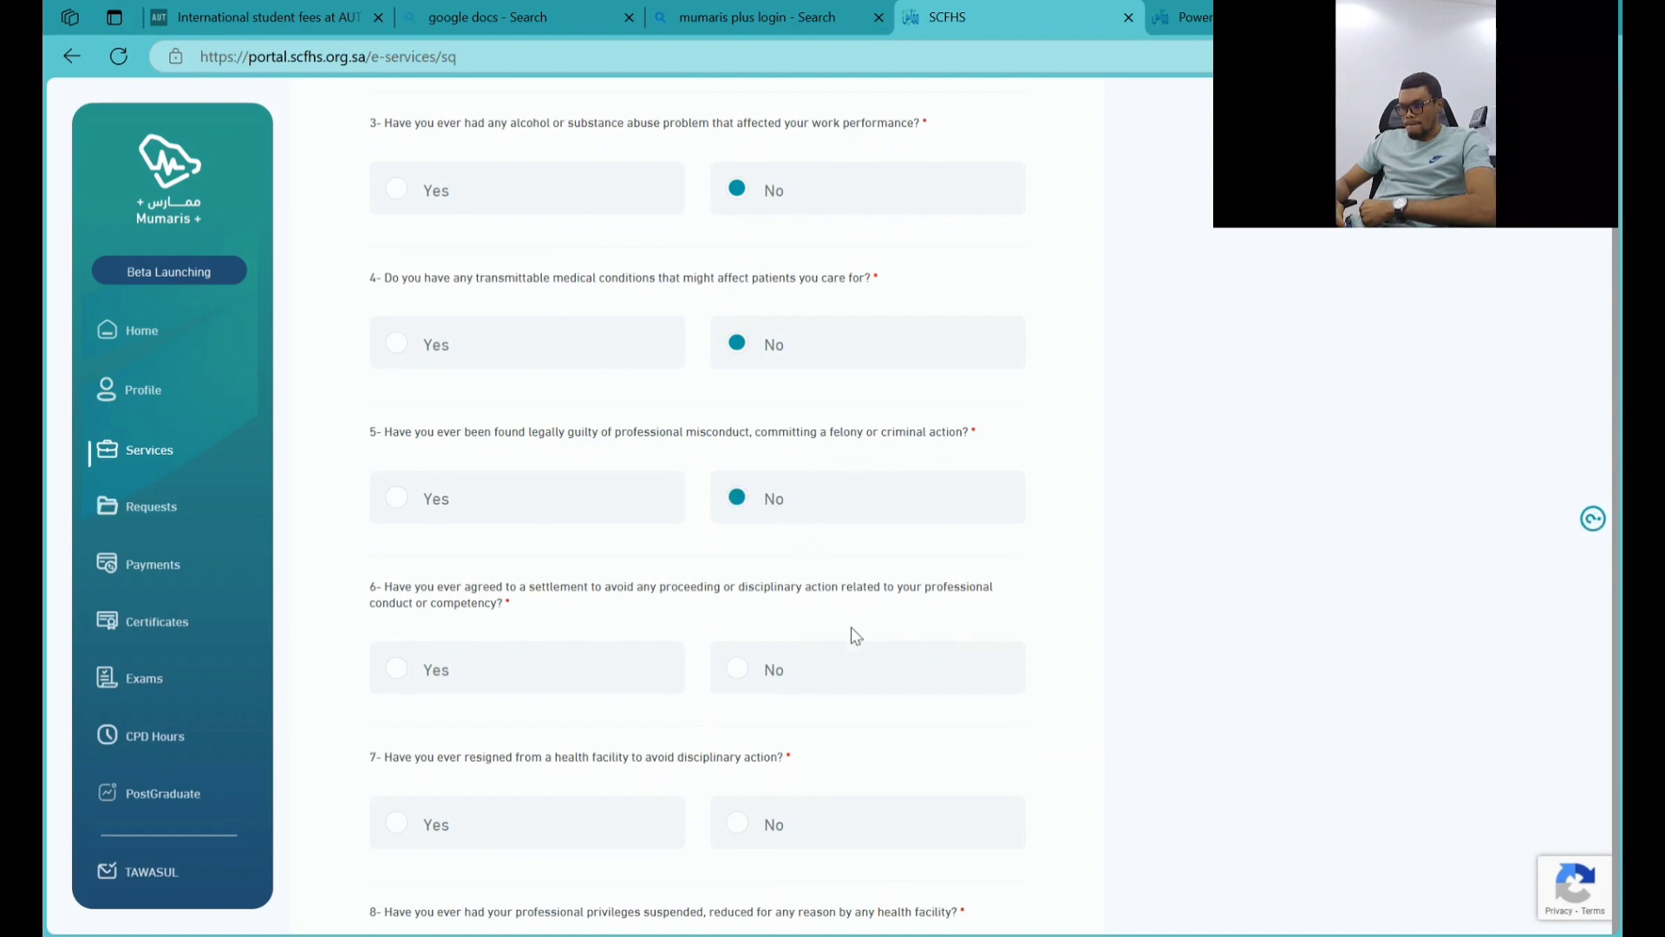
pyautogui.scroll(-2, 854, 637)
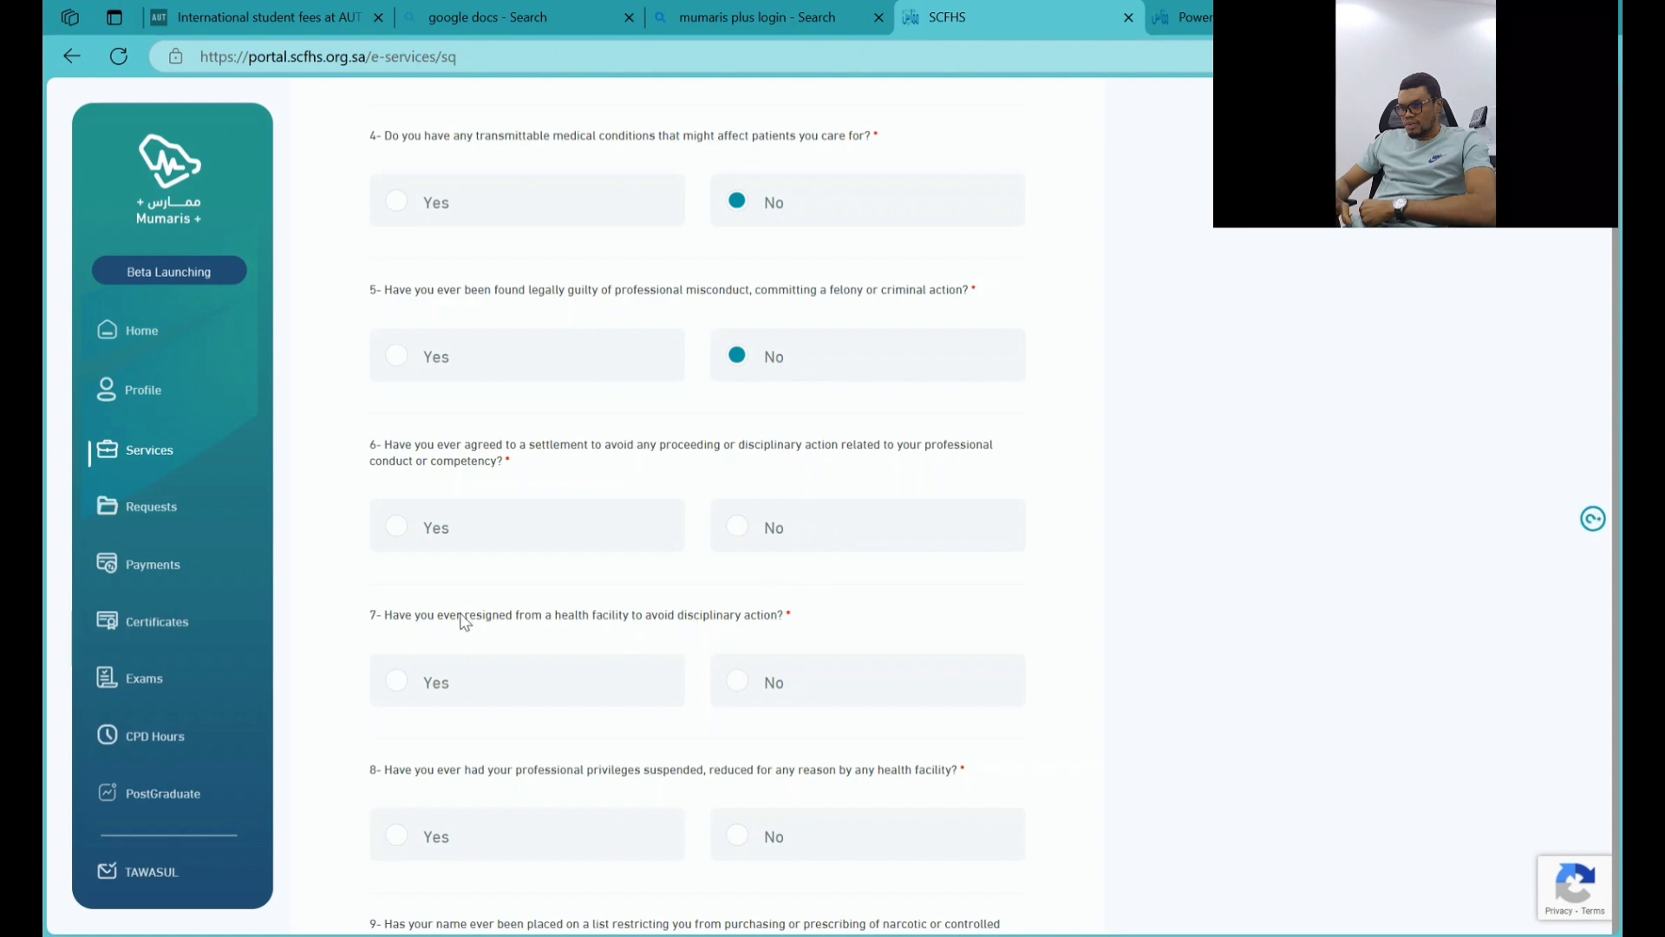
pyautogui.click(740, 526)
pyautogui.scroll(-3, 820, 692)
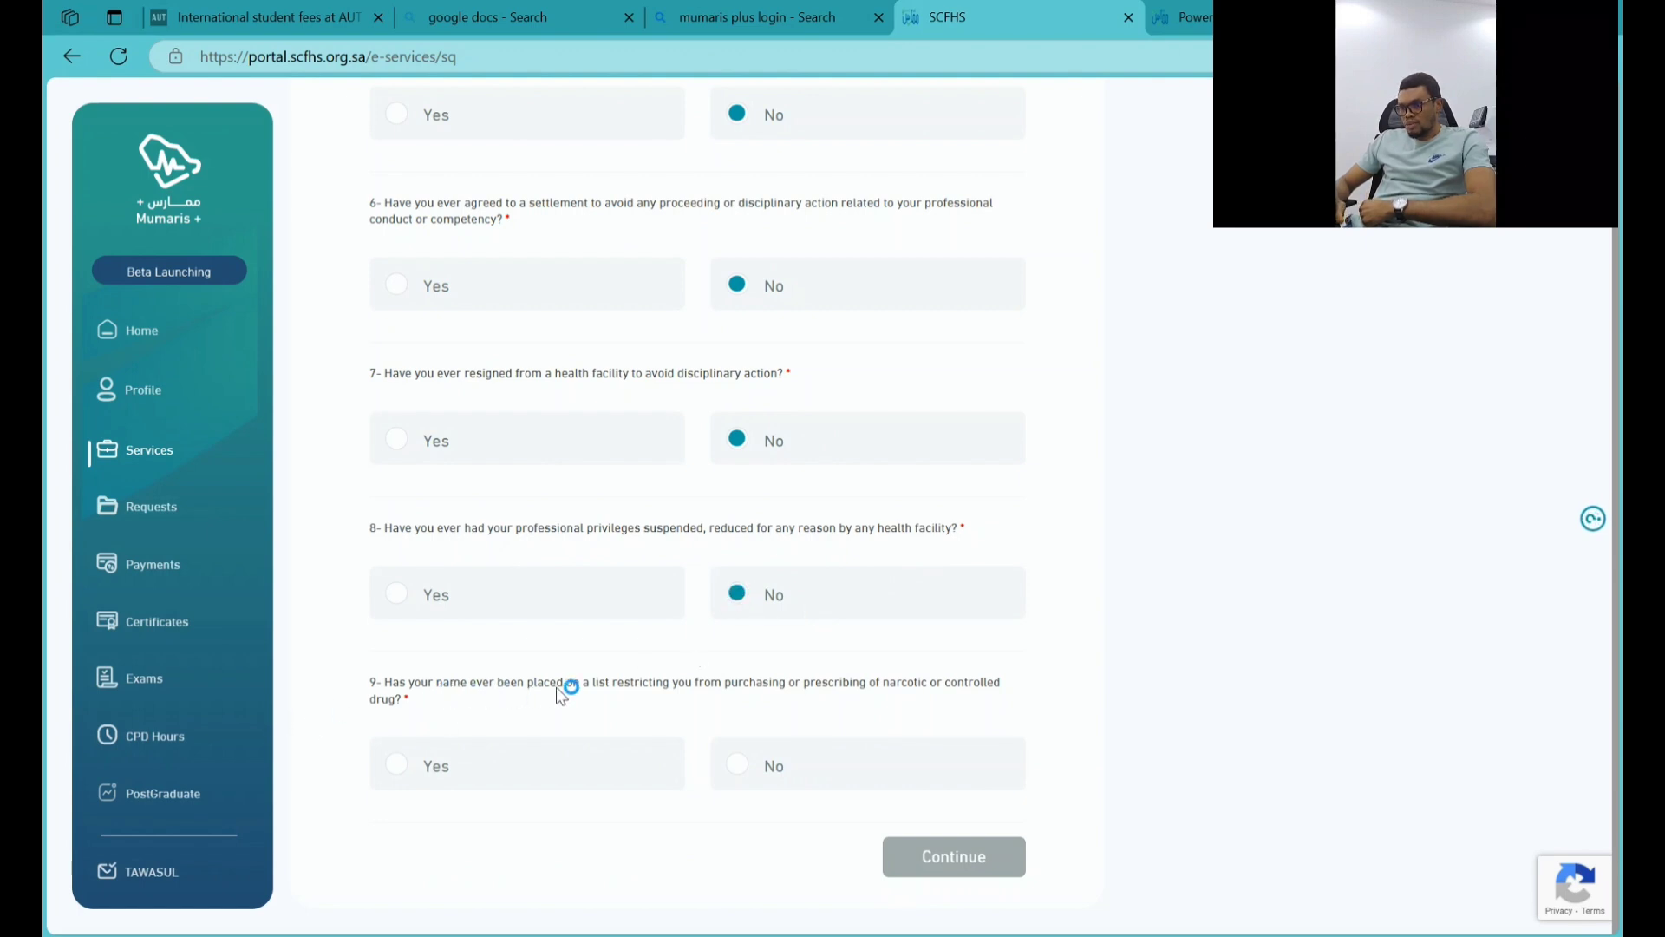
pyautogui.click(774, 769)
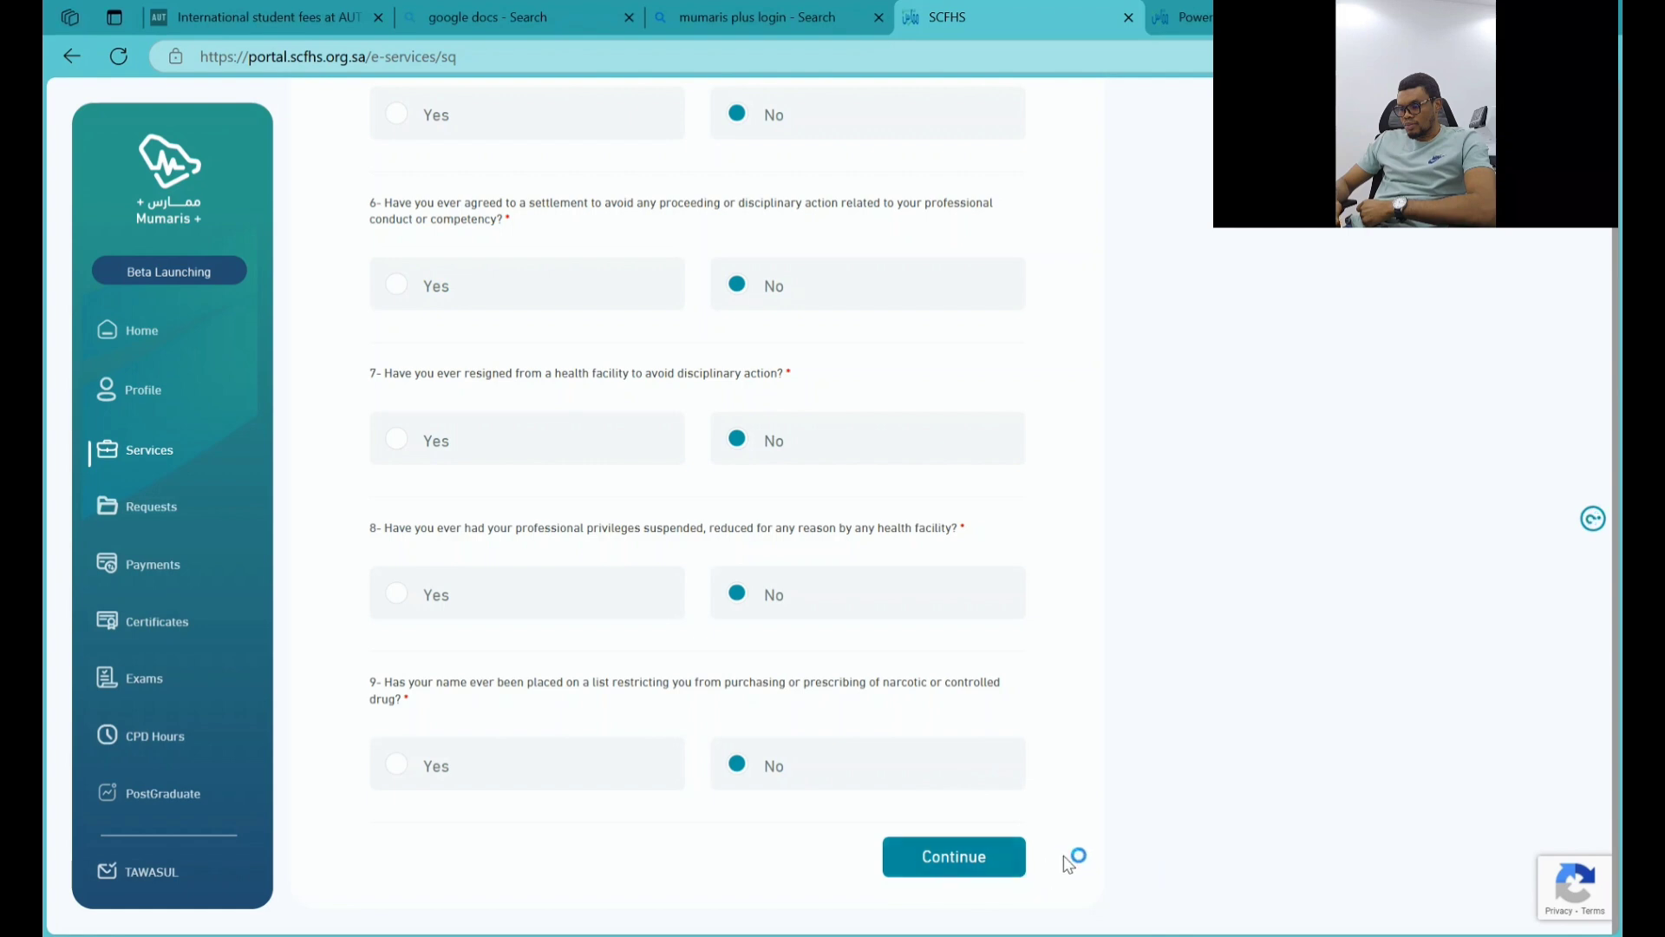
pyautogui.click(979, 863)
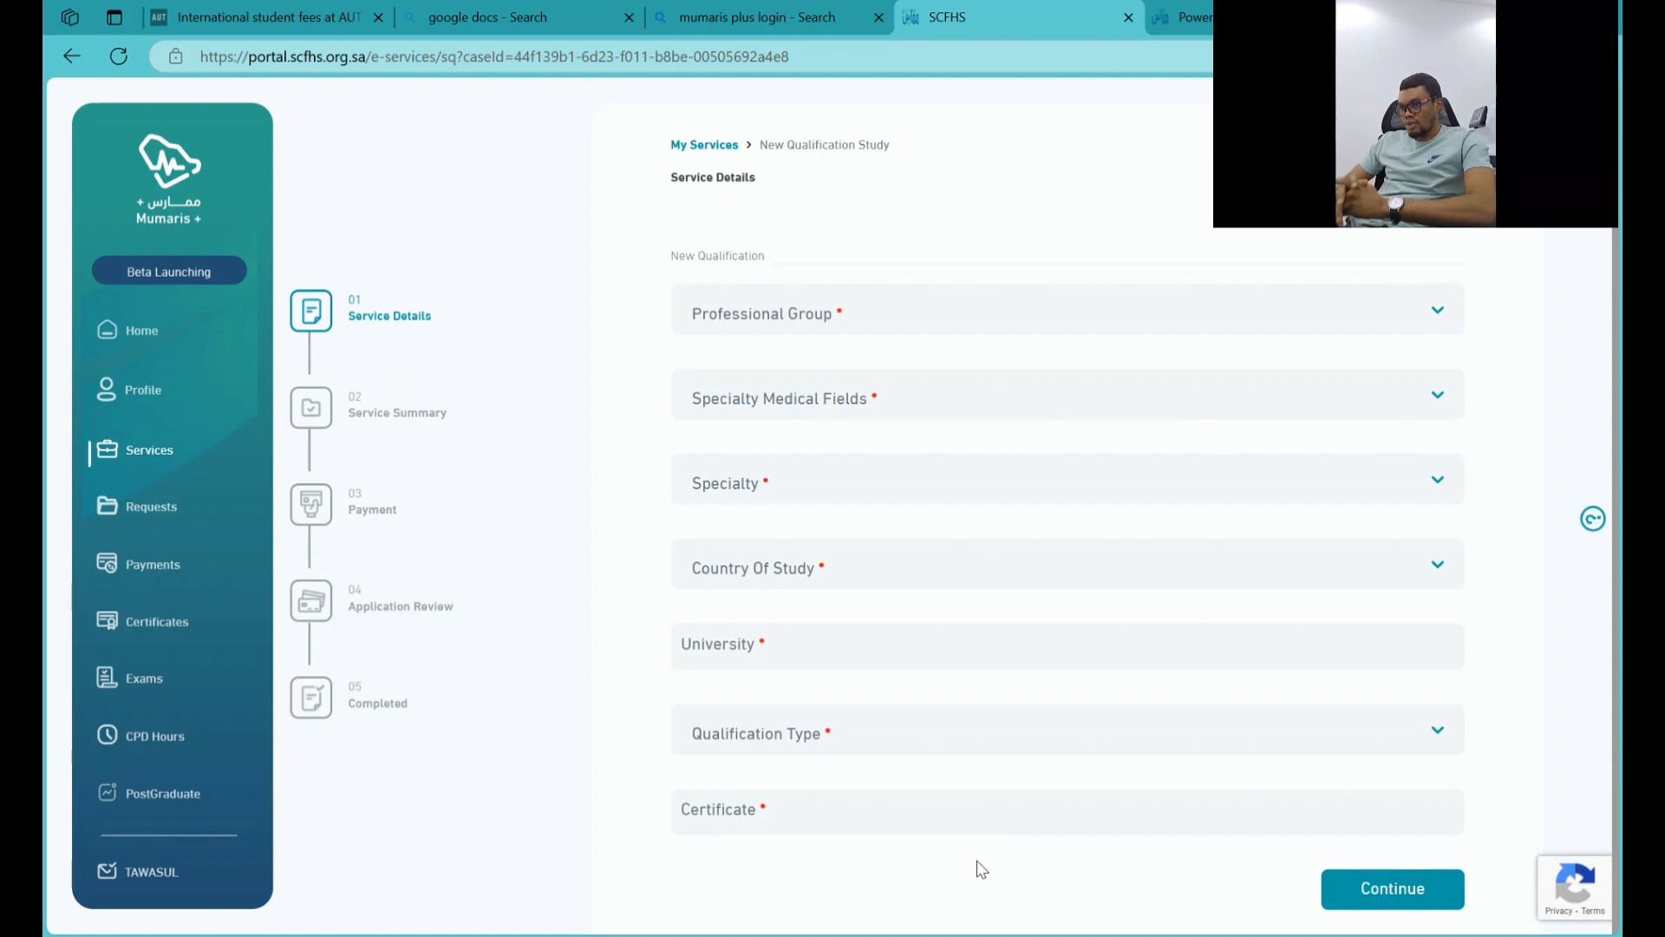
# - Set the professional group of the new qualification to Pharmacists and Pharmacy Technicians
pyautogui.click(1292, 305)
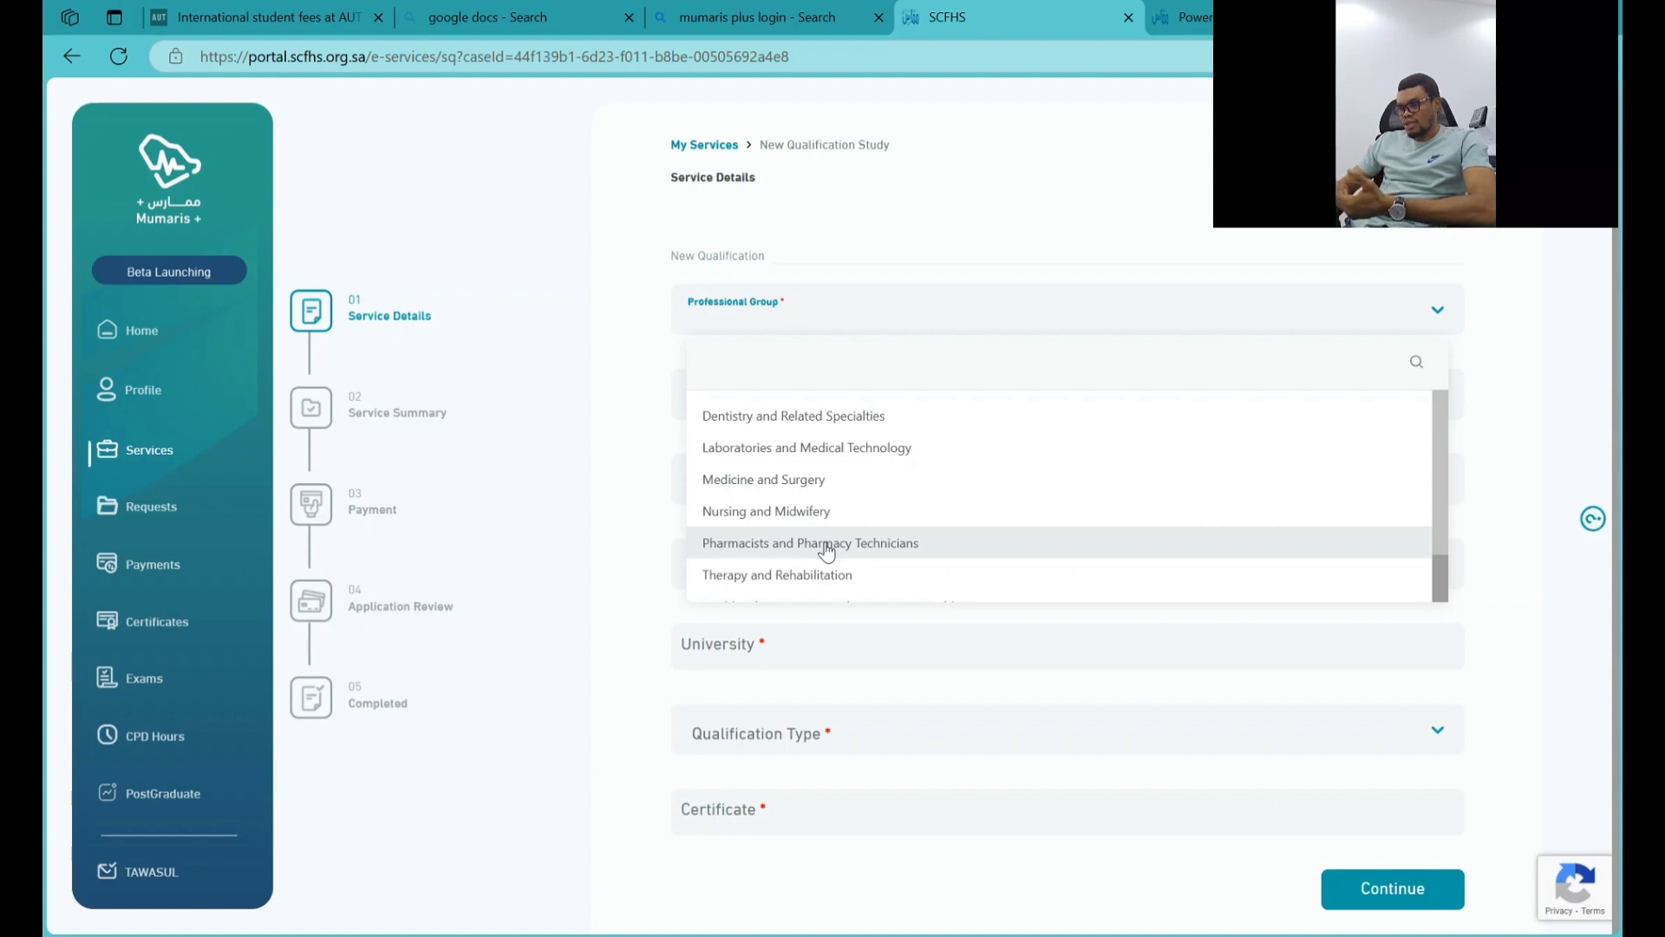
pyautogui.scroll(-1, 826, 550)
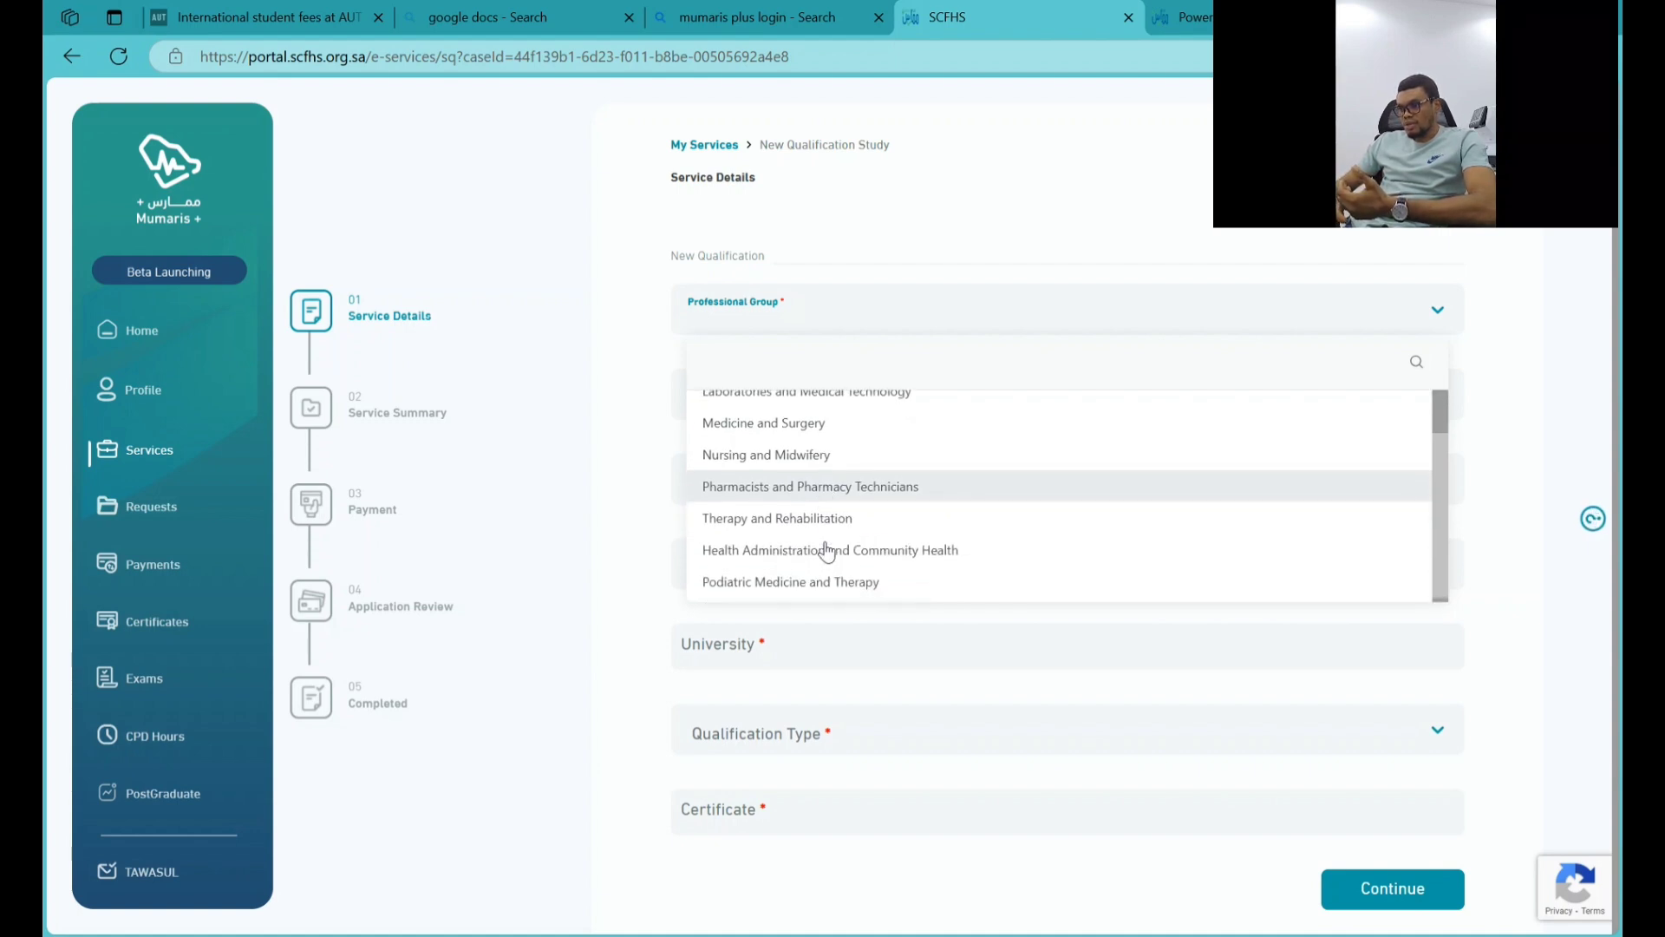
pyautogui.scroll(2, 826, 551)
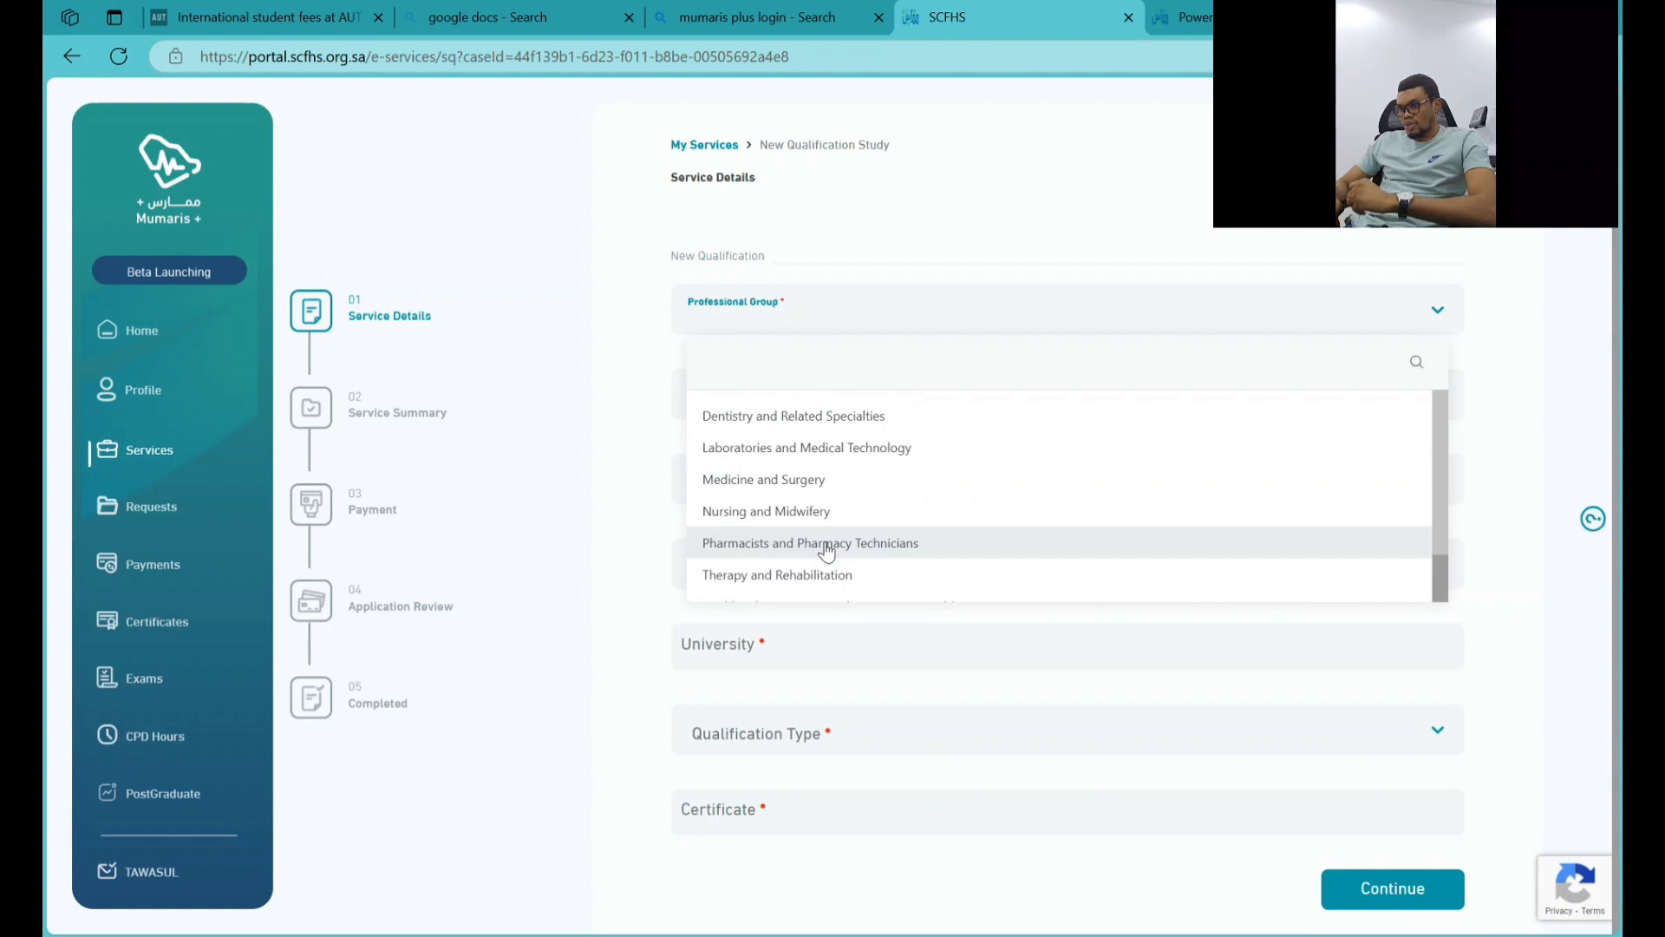
pyautogui.click(826, 544)
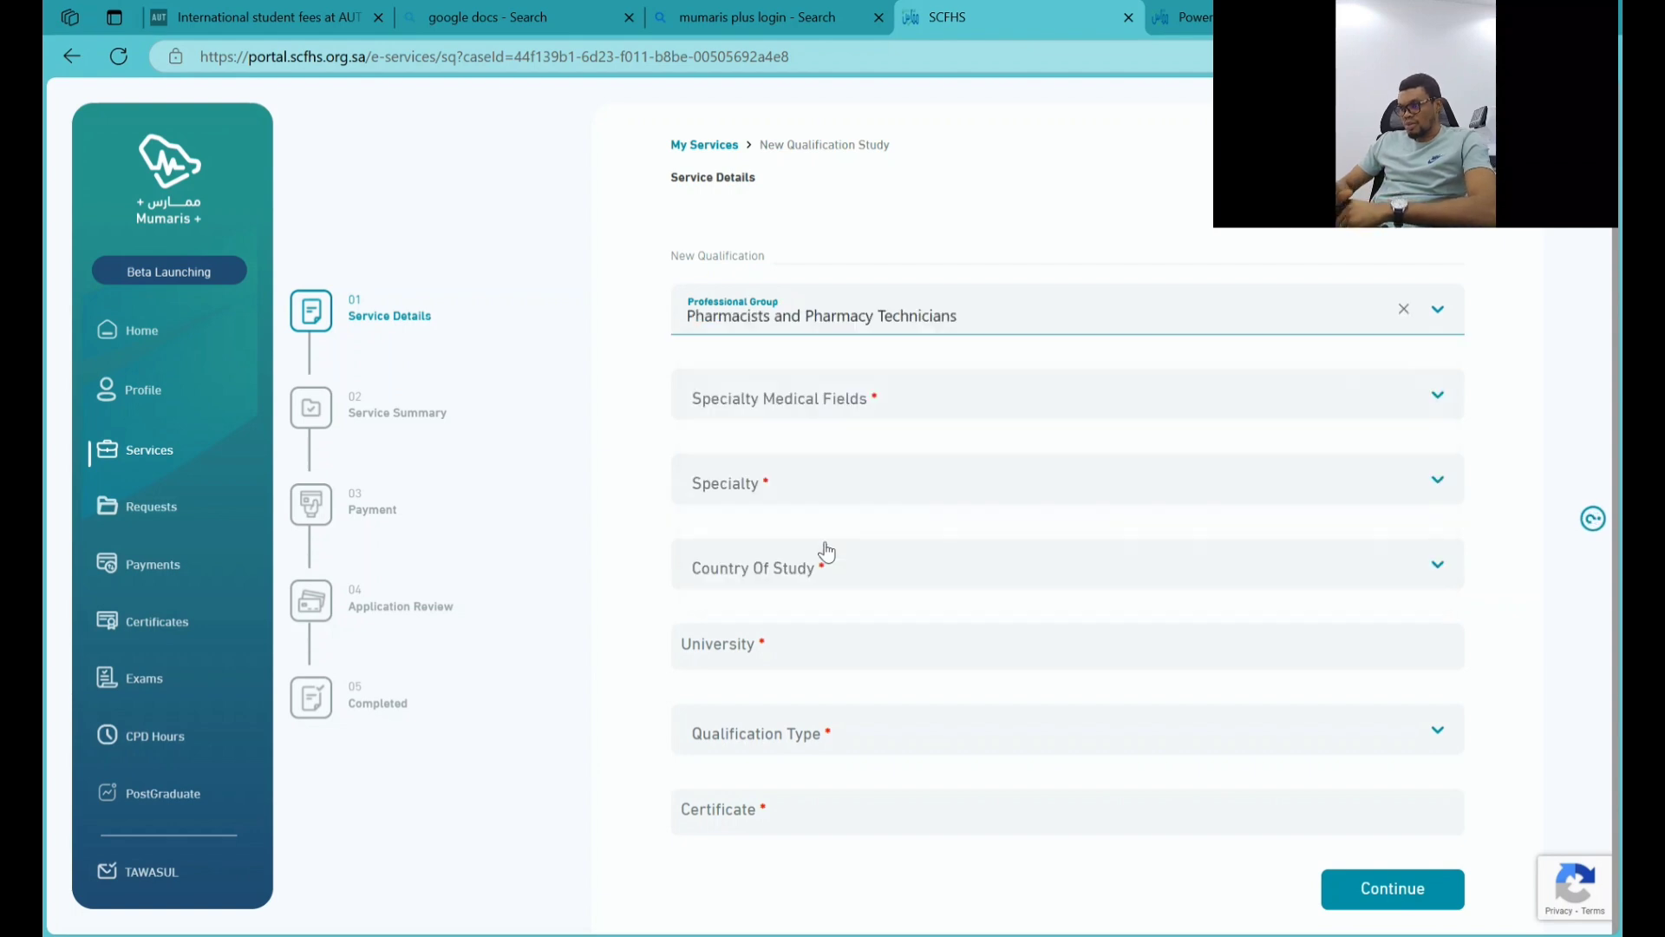
# - Set both the specialty medical field and the specialty to Pharmacy
pyautogui.click(941, 401)
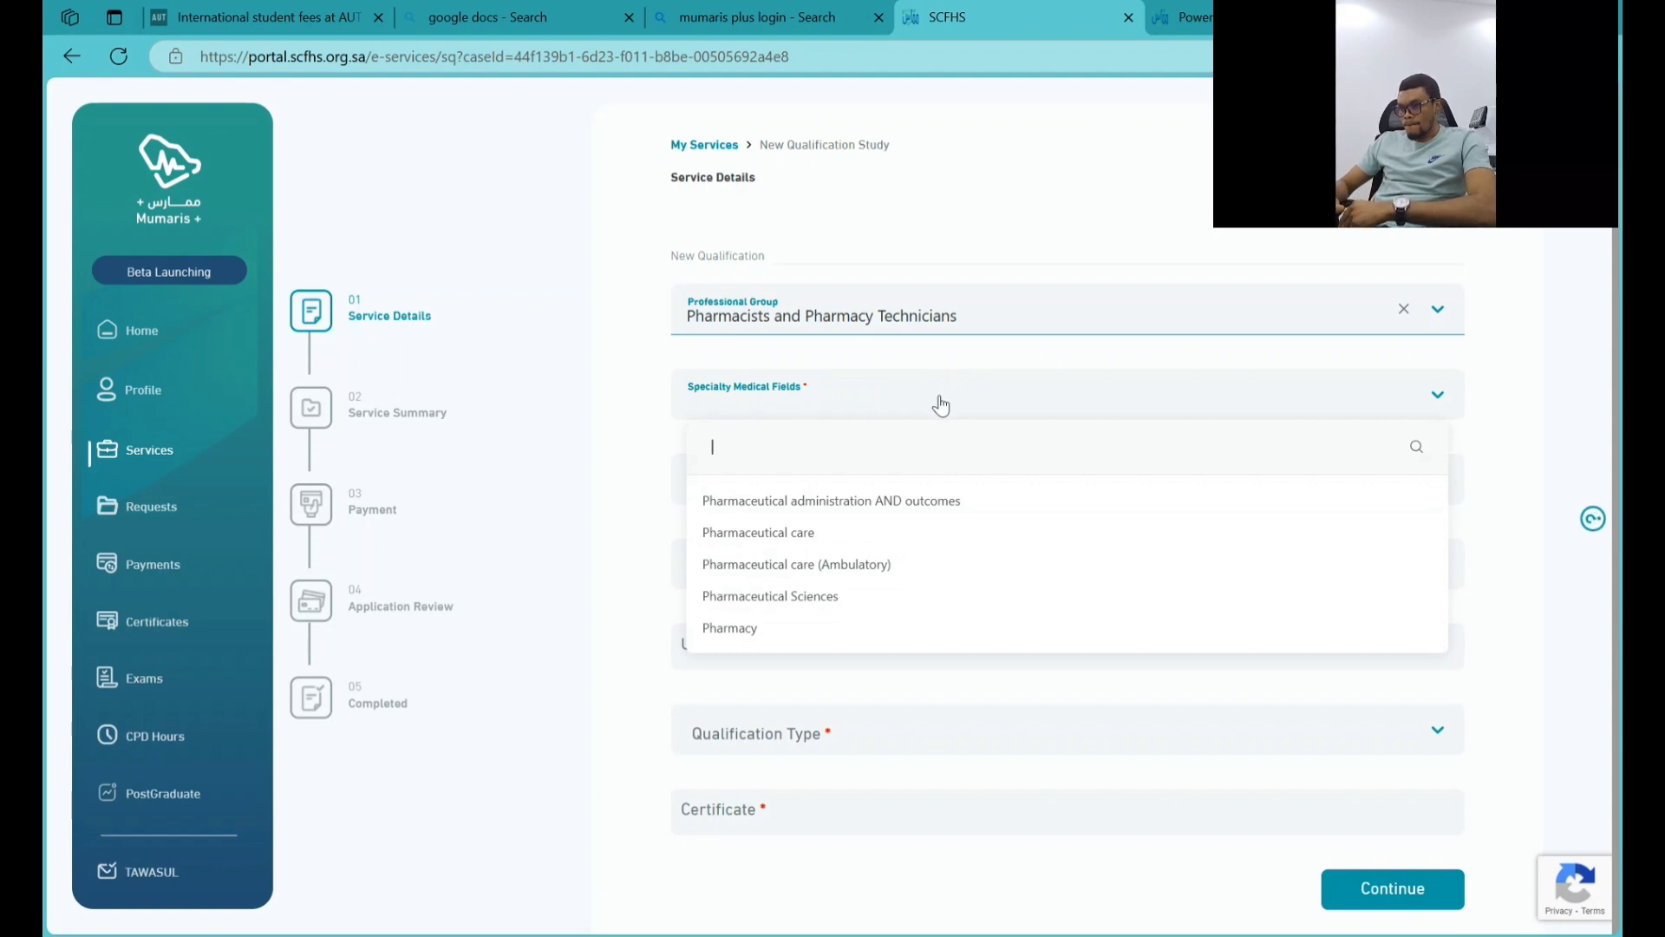
pyautogui.scroll(-1, 944, 599)
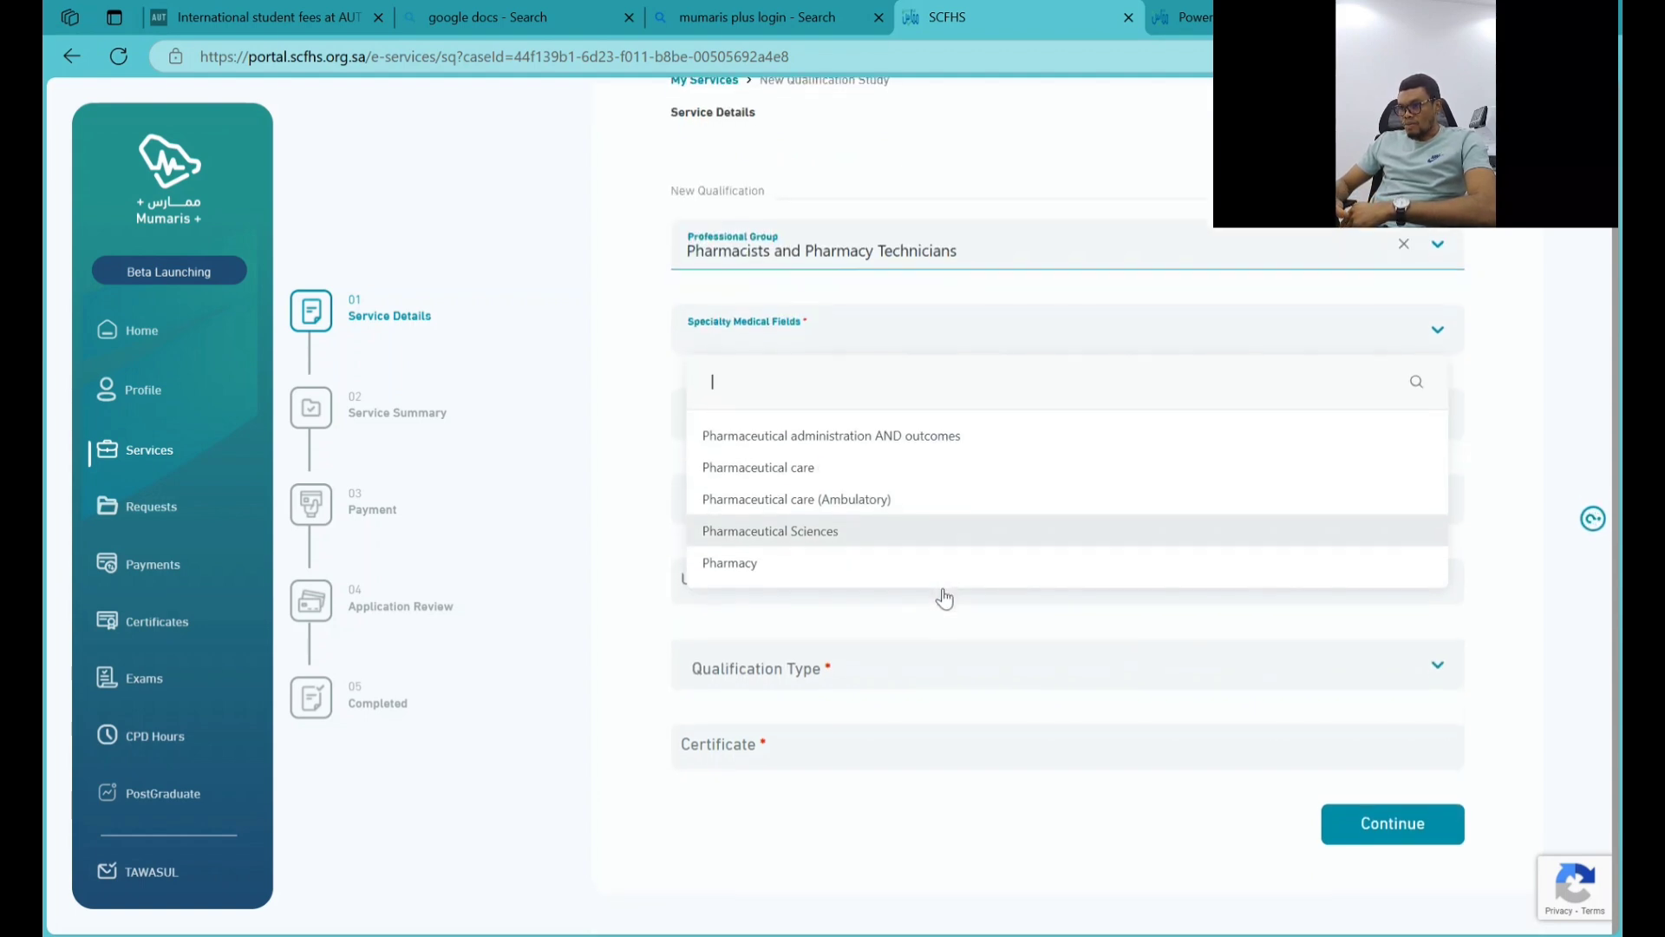
pyautogui.scroll(1, 944, 598)
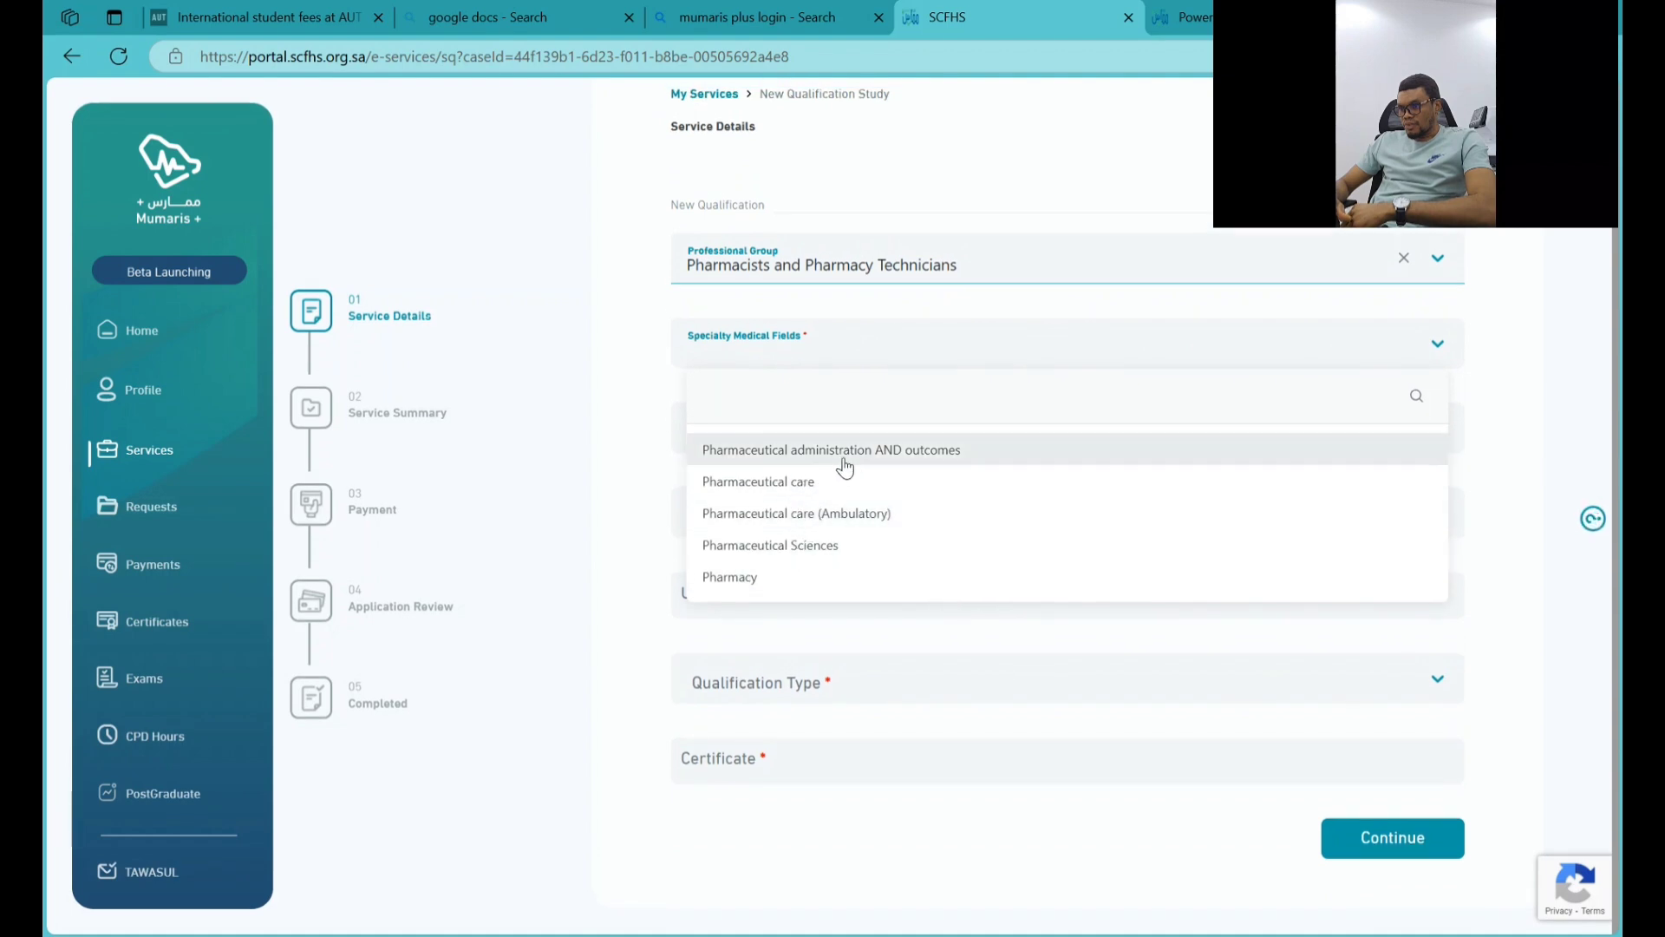
pyautogui.click(794, 581)
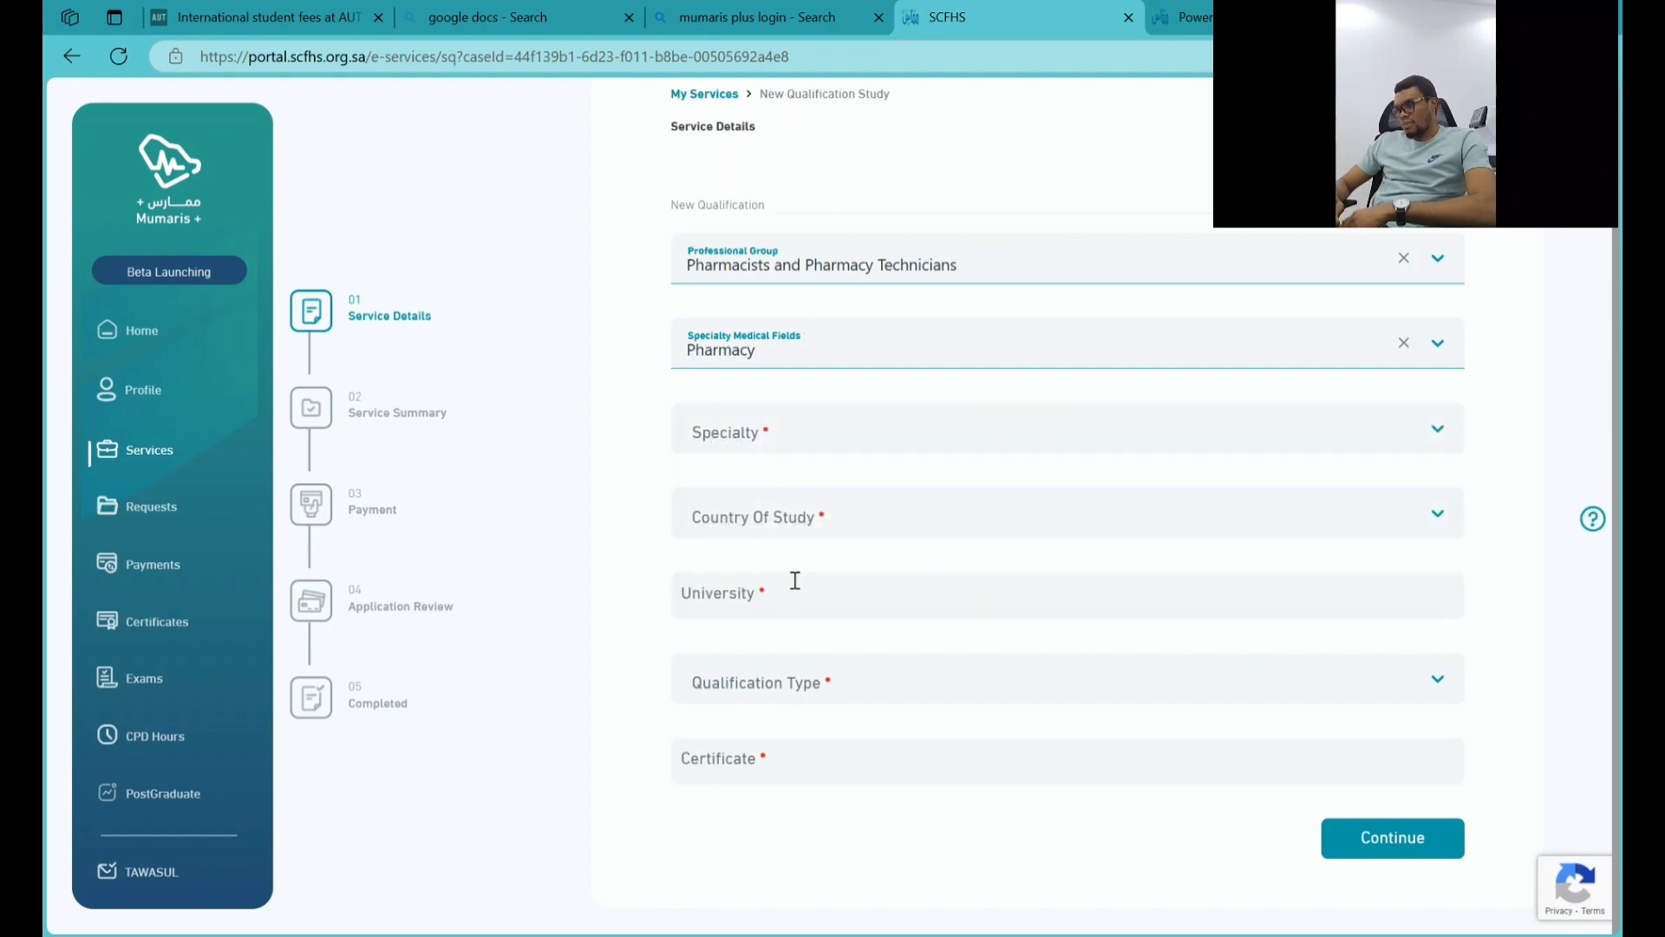
pyautogui.click(954, 453)
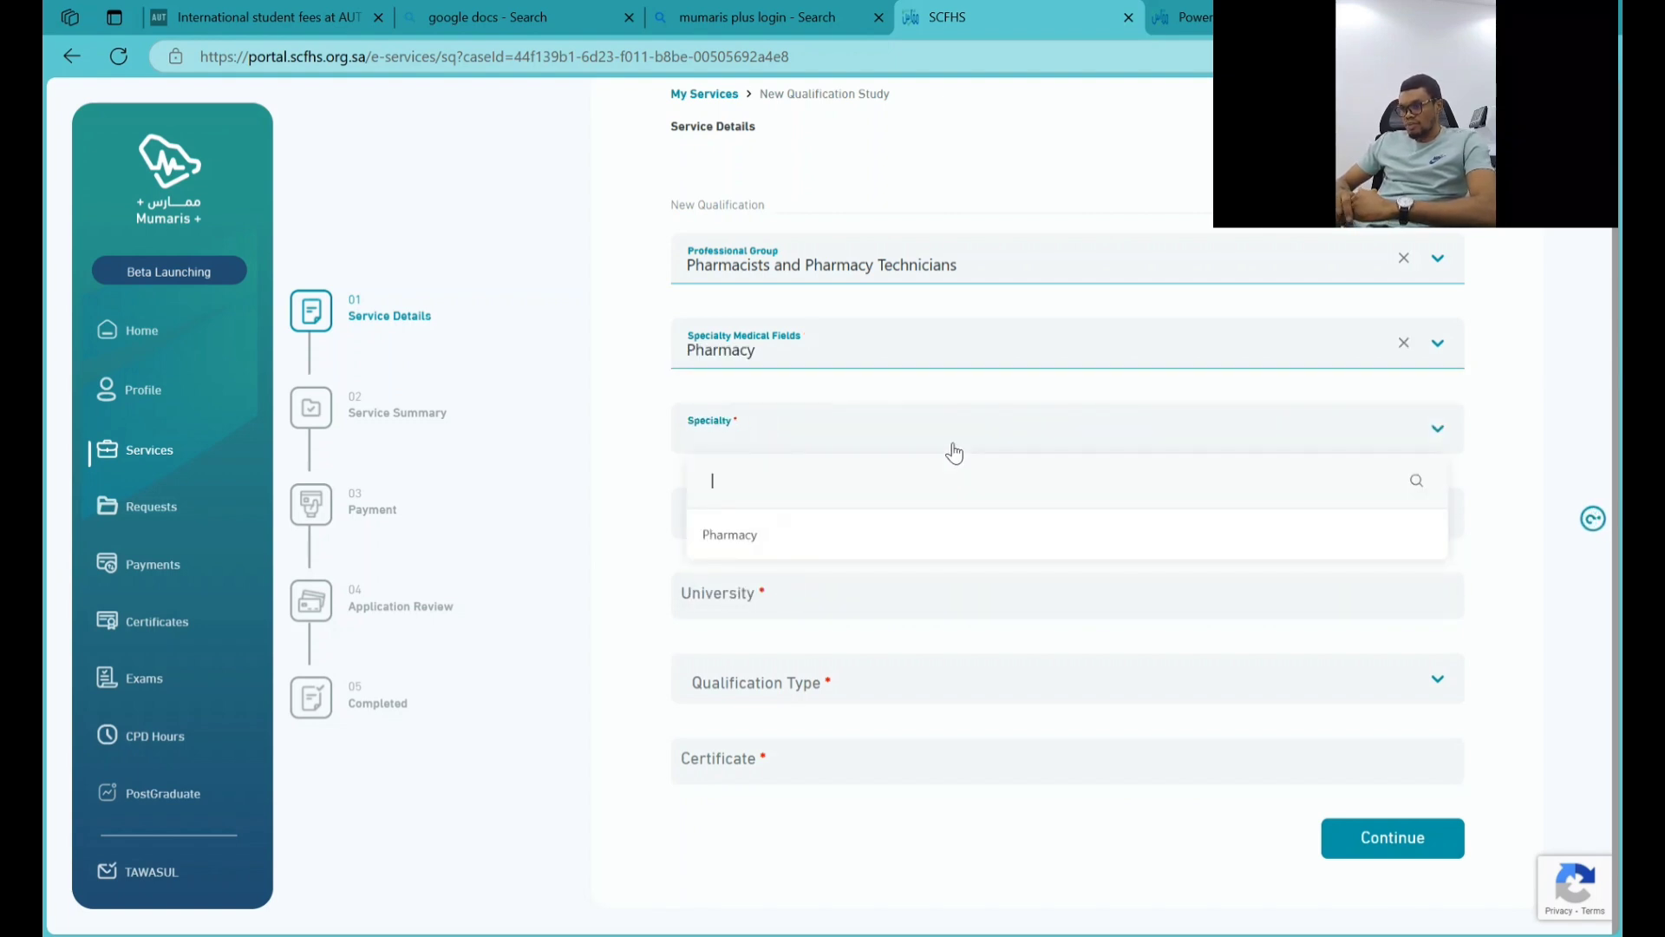
pyautogui.click(870, 545)
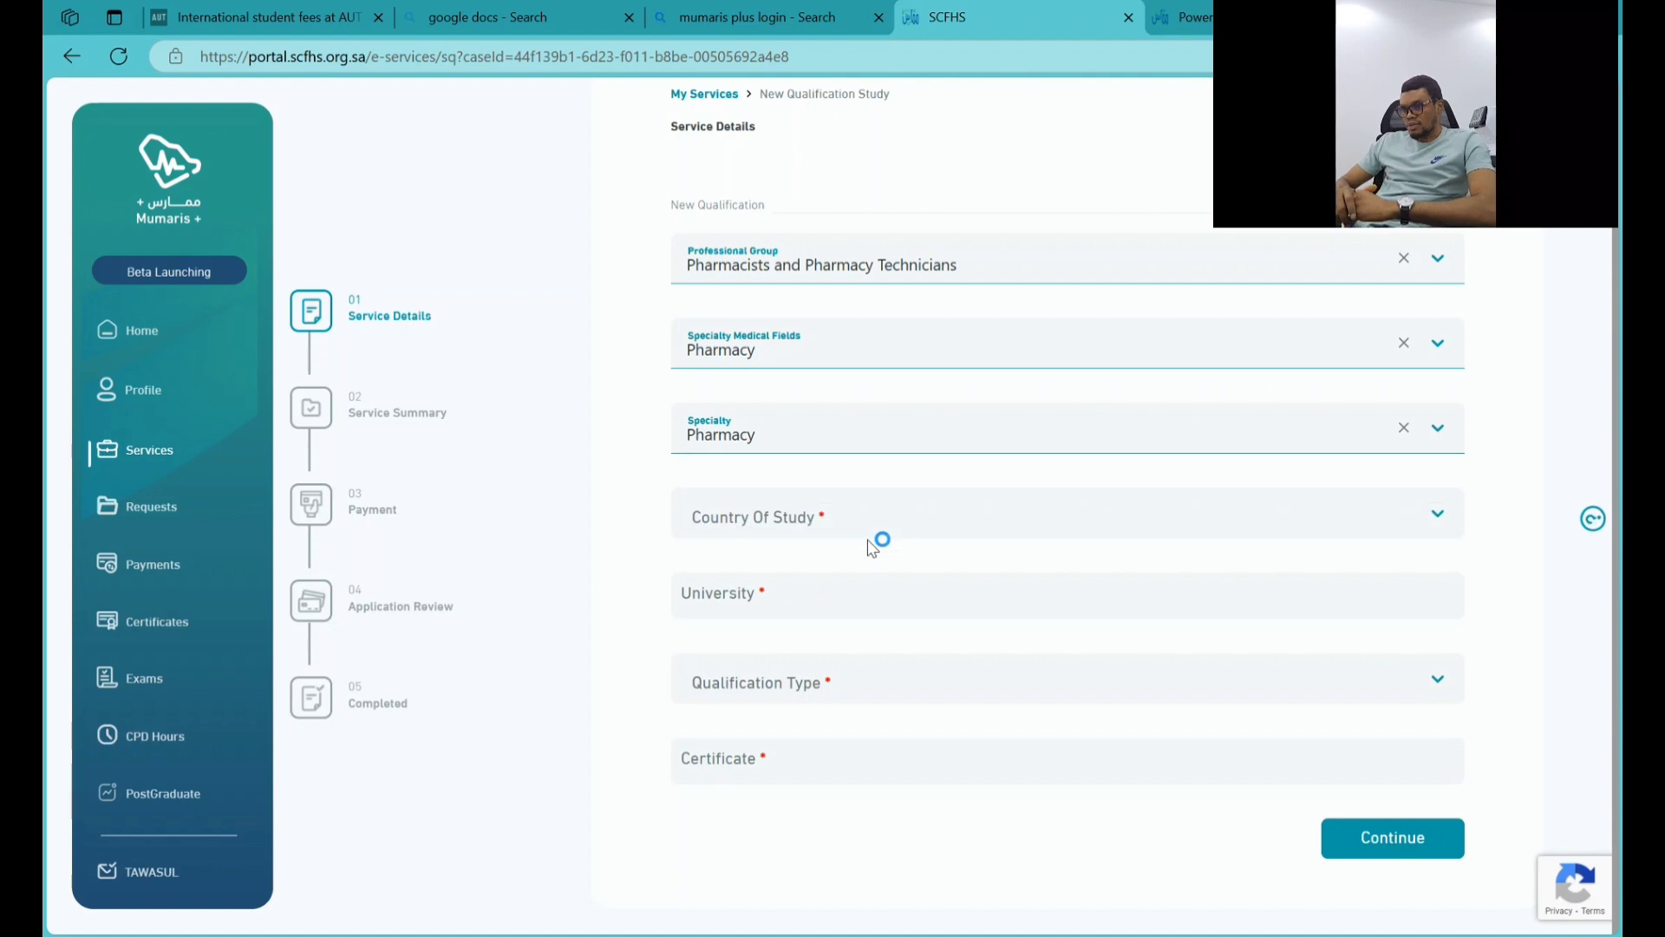
pyautogui.click(925, 524)
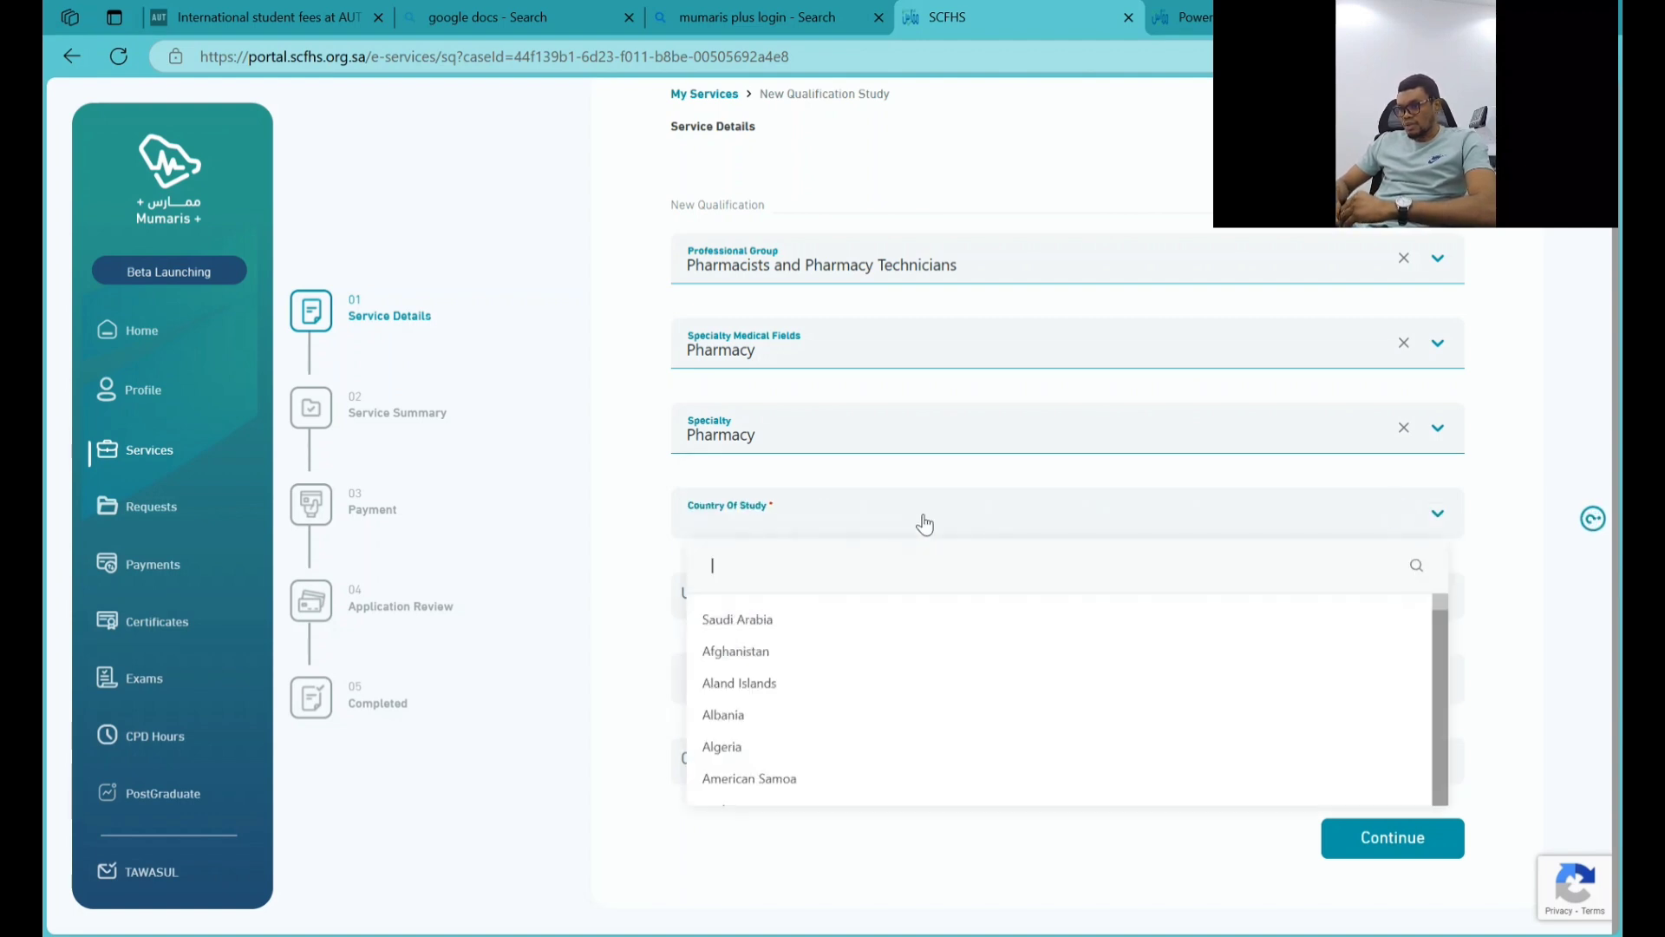
pyautogui.write('ice')
pyautogui.press('Return')
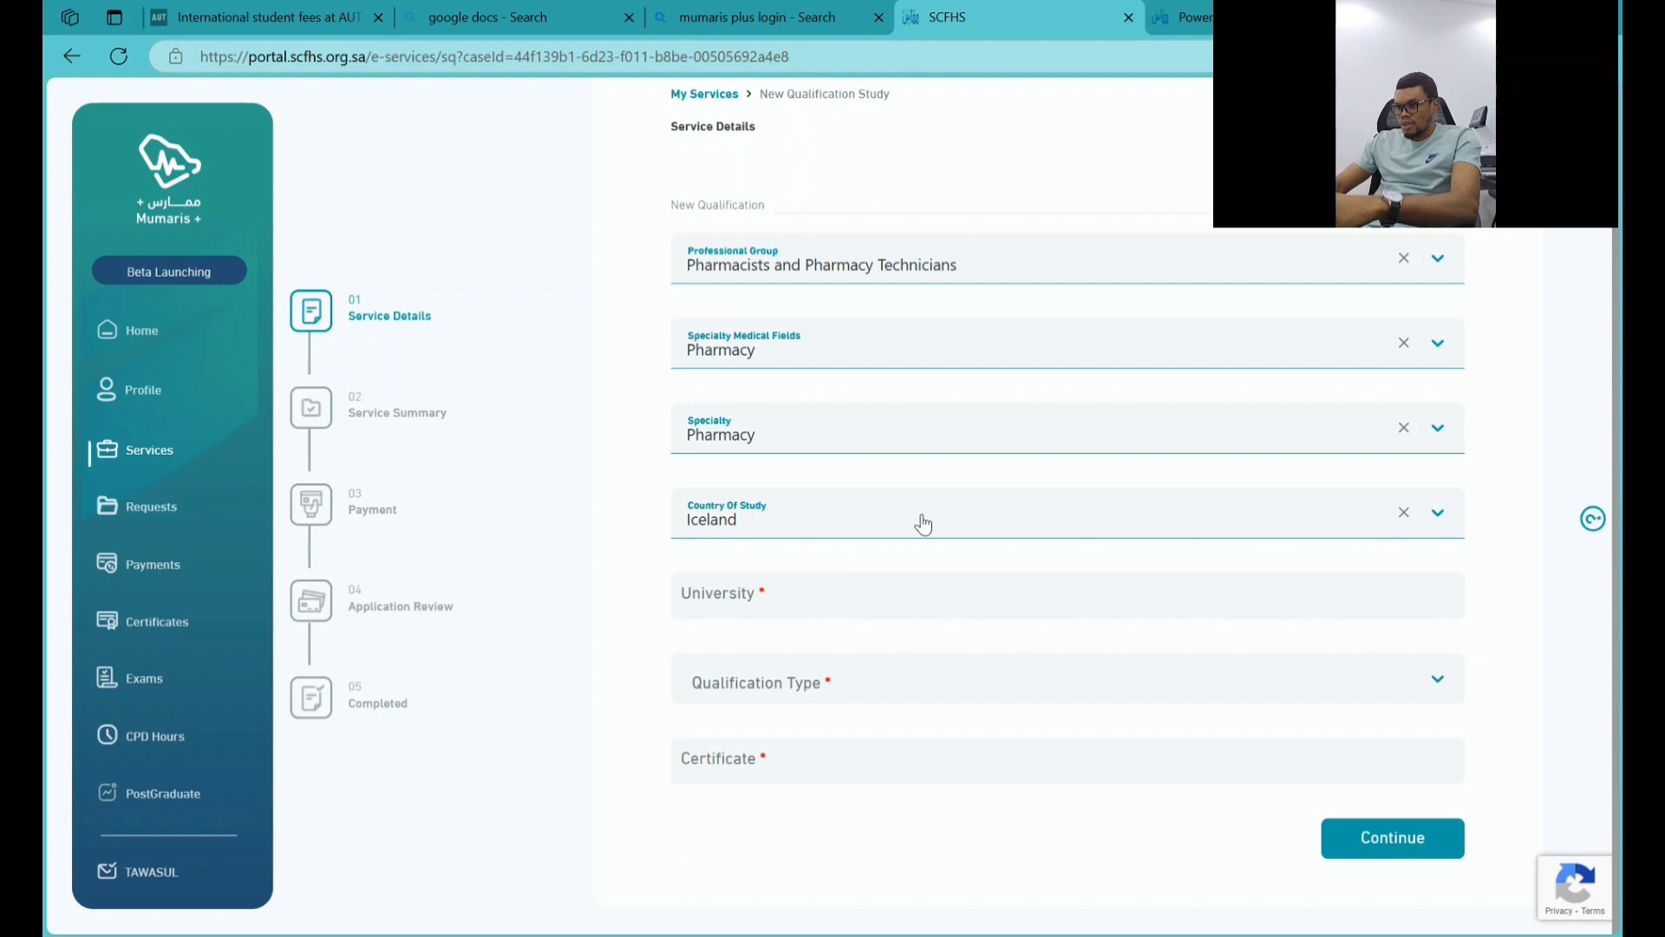
# - Set the country of study to Nigeria
pyautogui.click(922, 524)
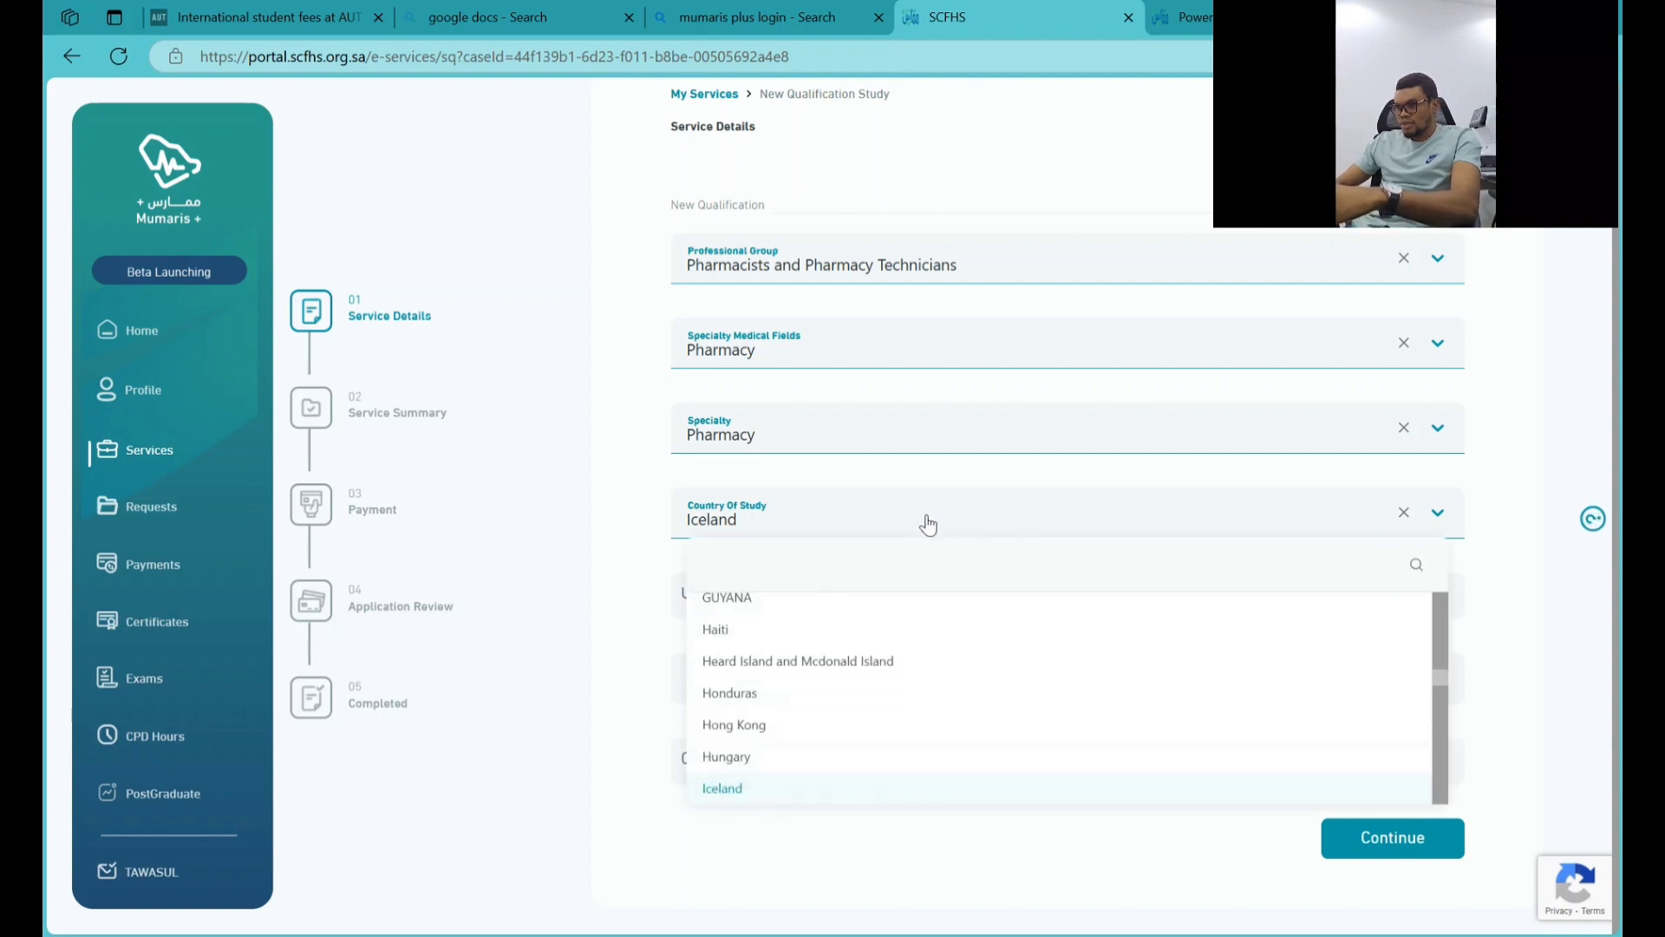
pyautogui.write('niger')
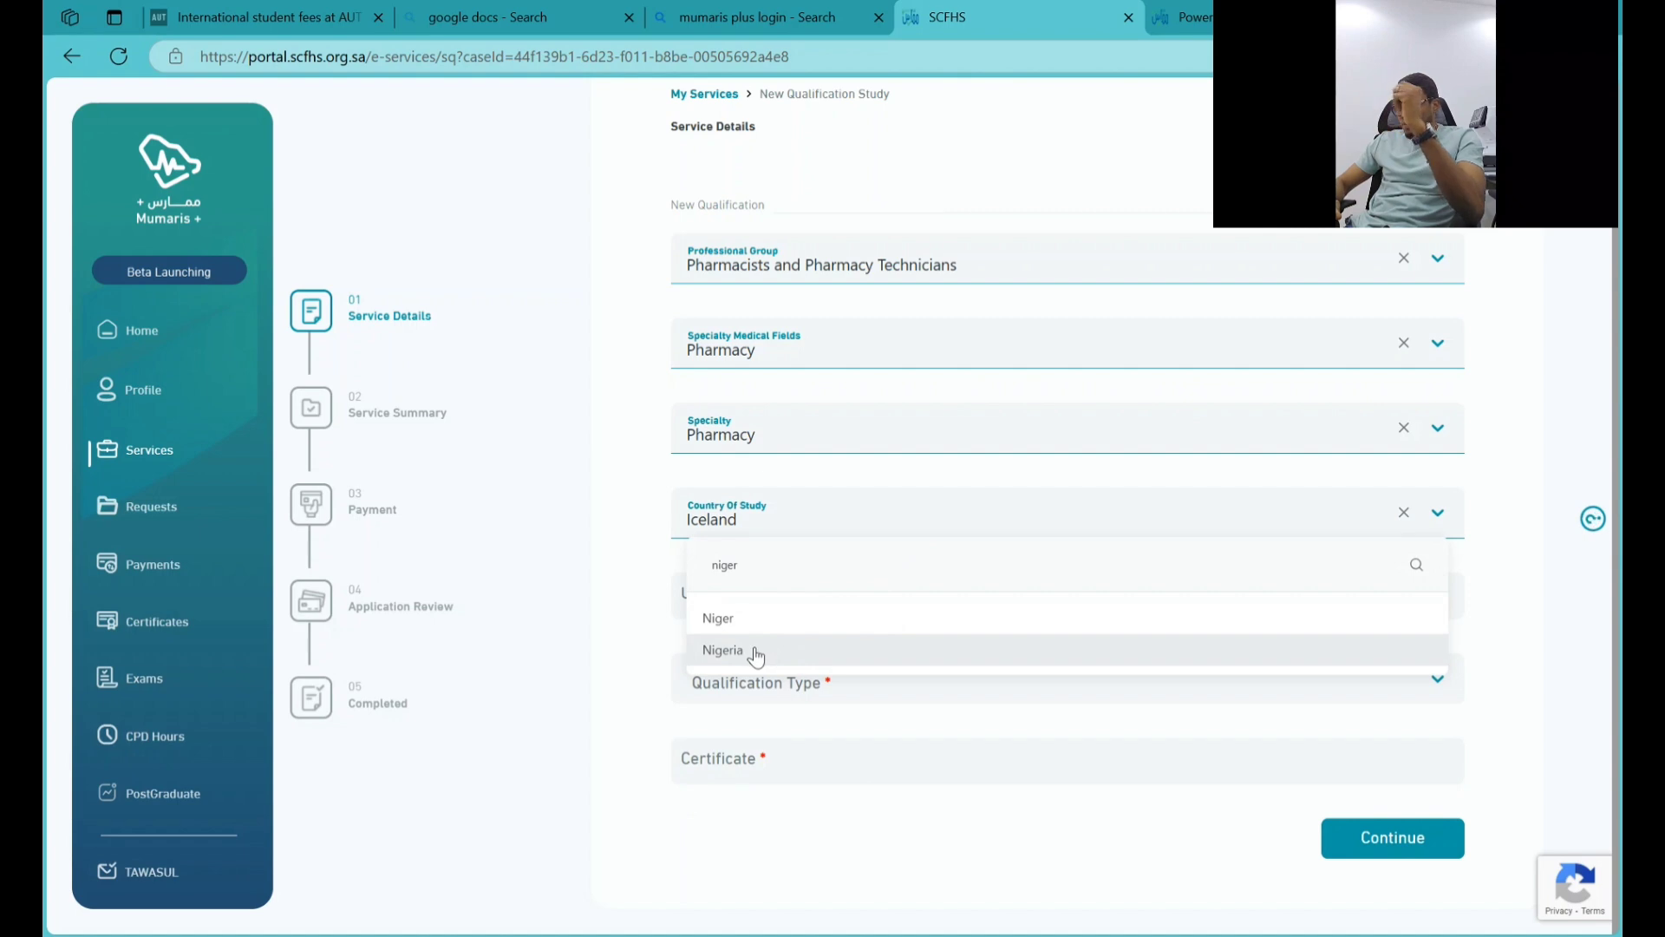
pyautogui.click(758, 652)
# - Enter "university of jos" as the university and set the qualification type to Bachelor
pyautogui.click(847, 599)
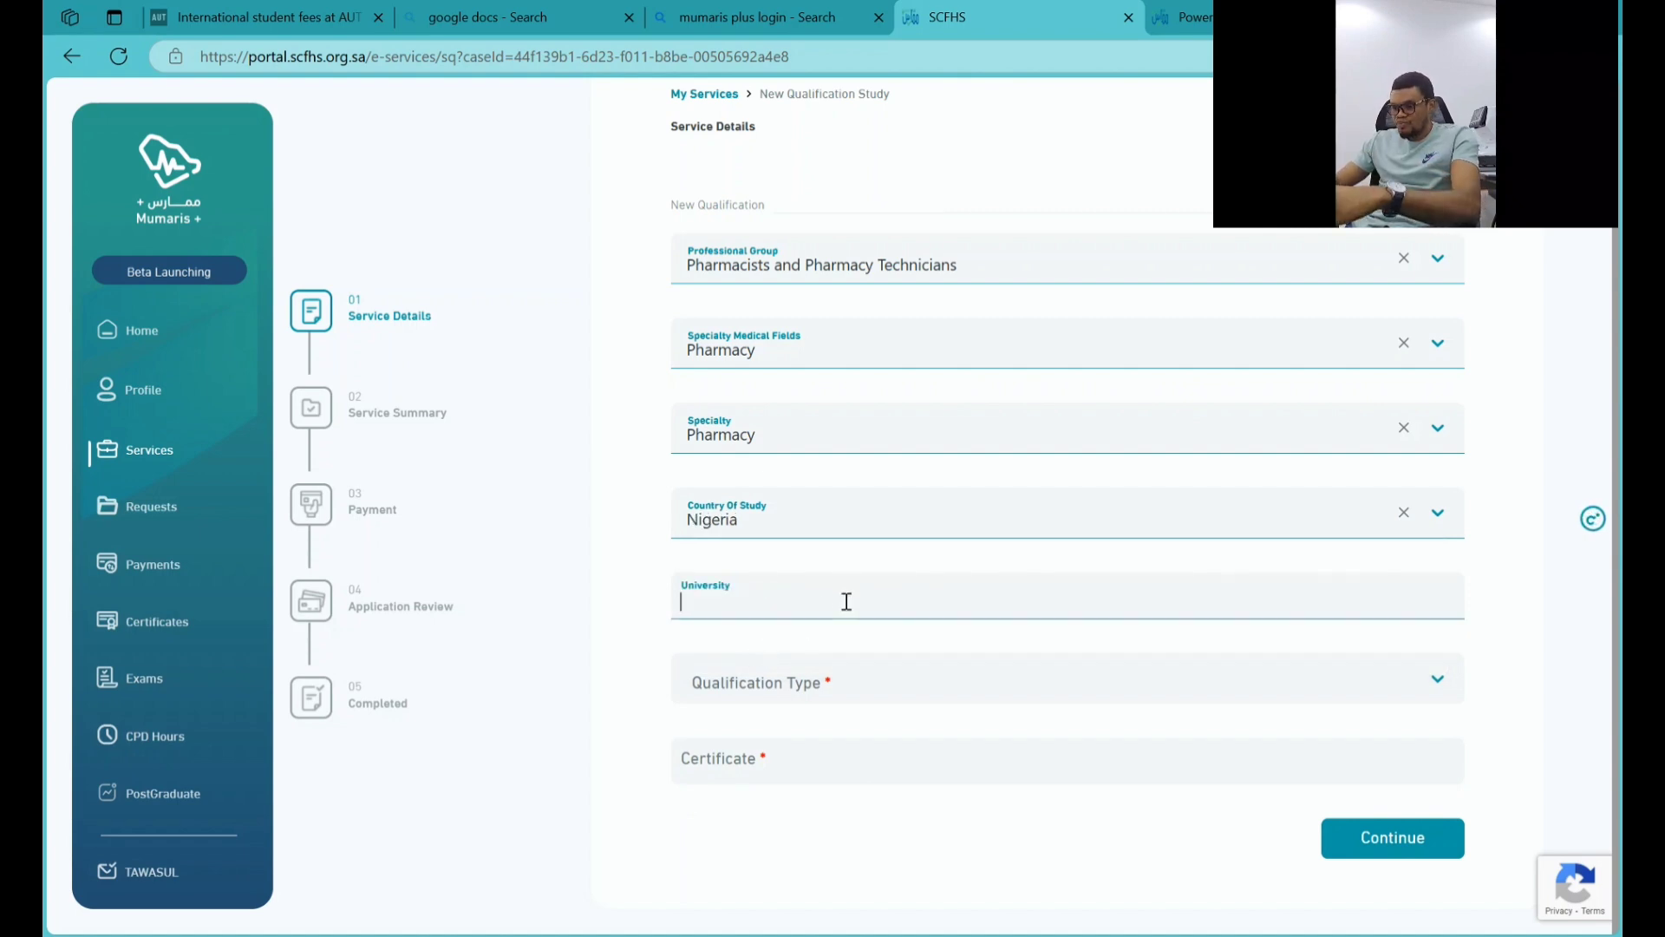
pyautogui.write('uni')
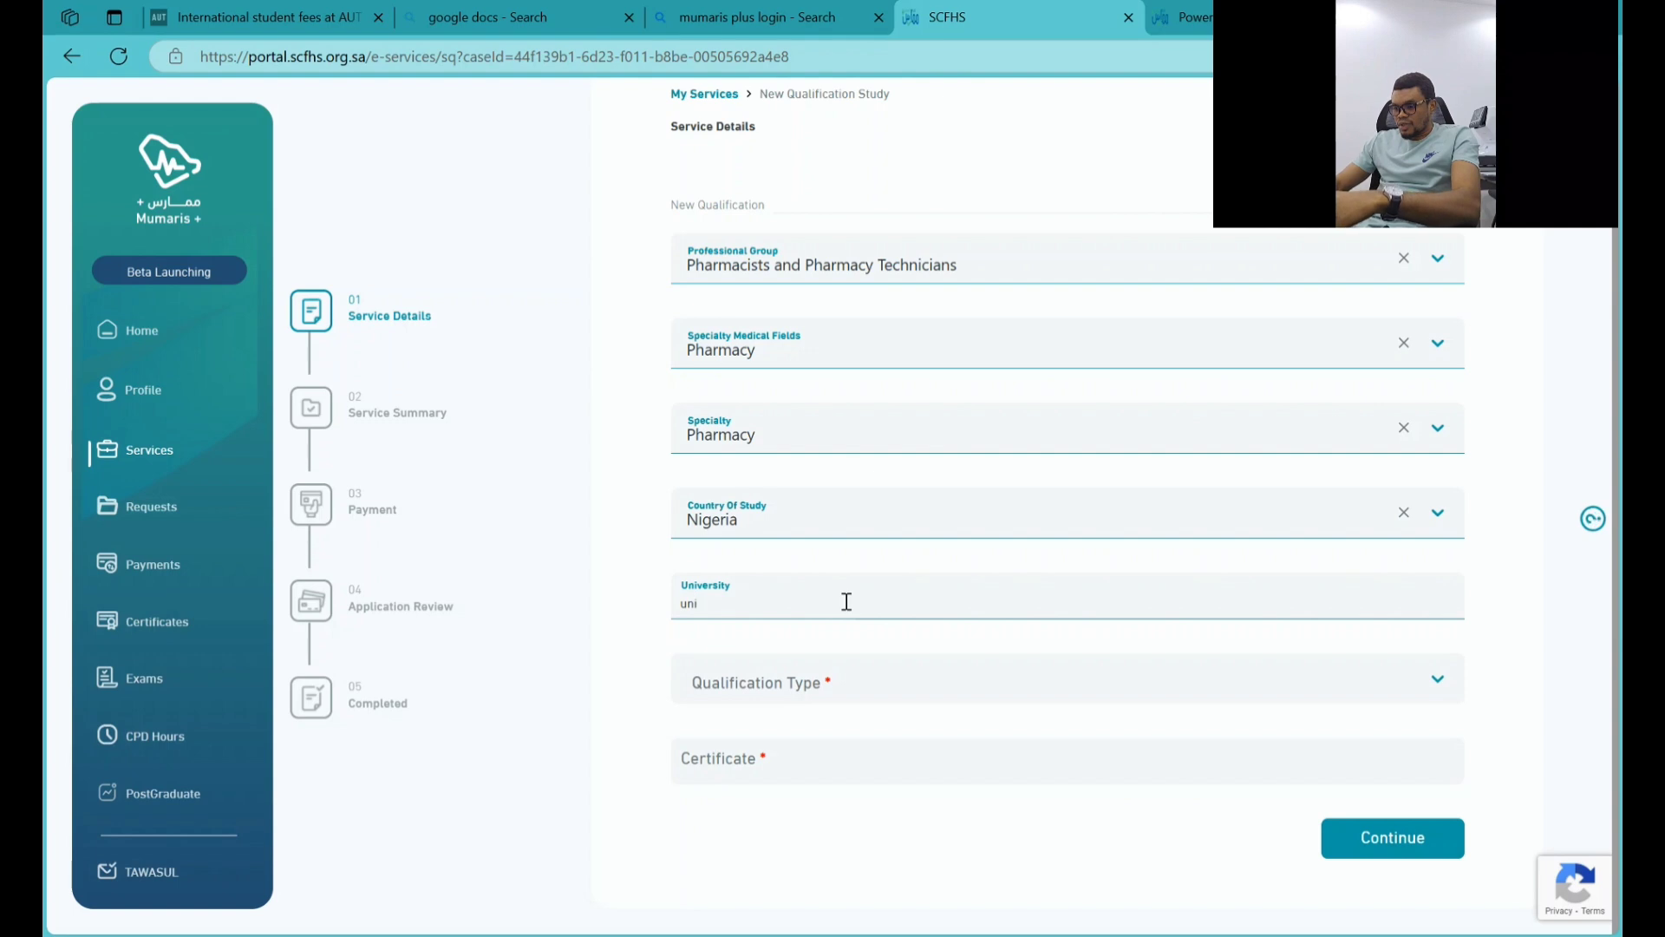
pyautogui.write('versity')
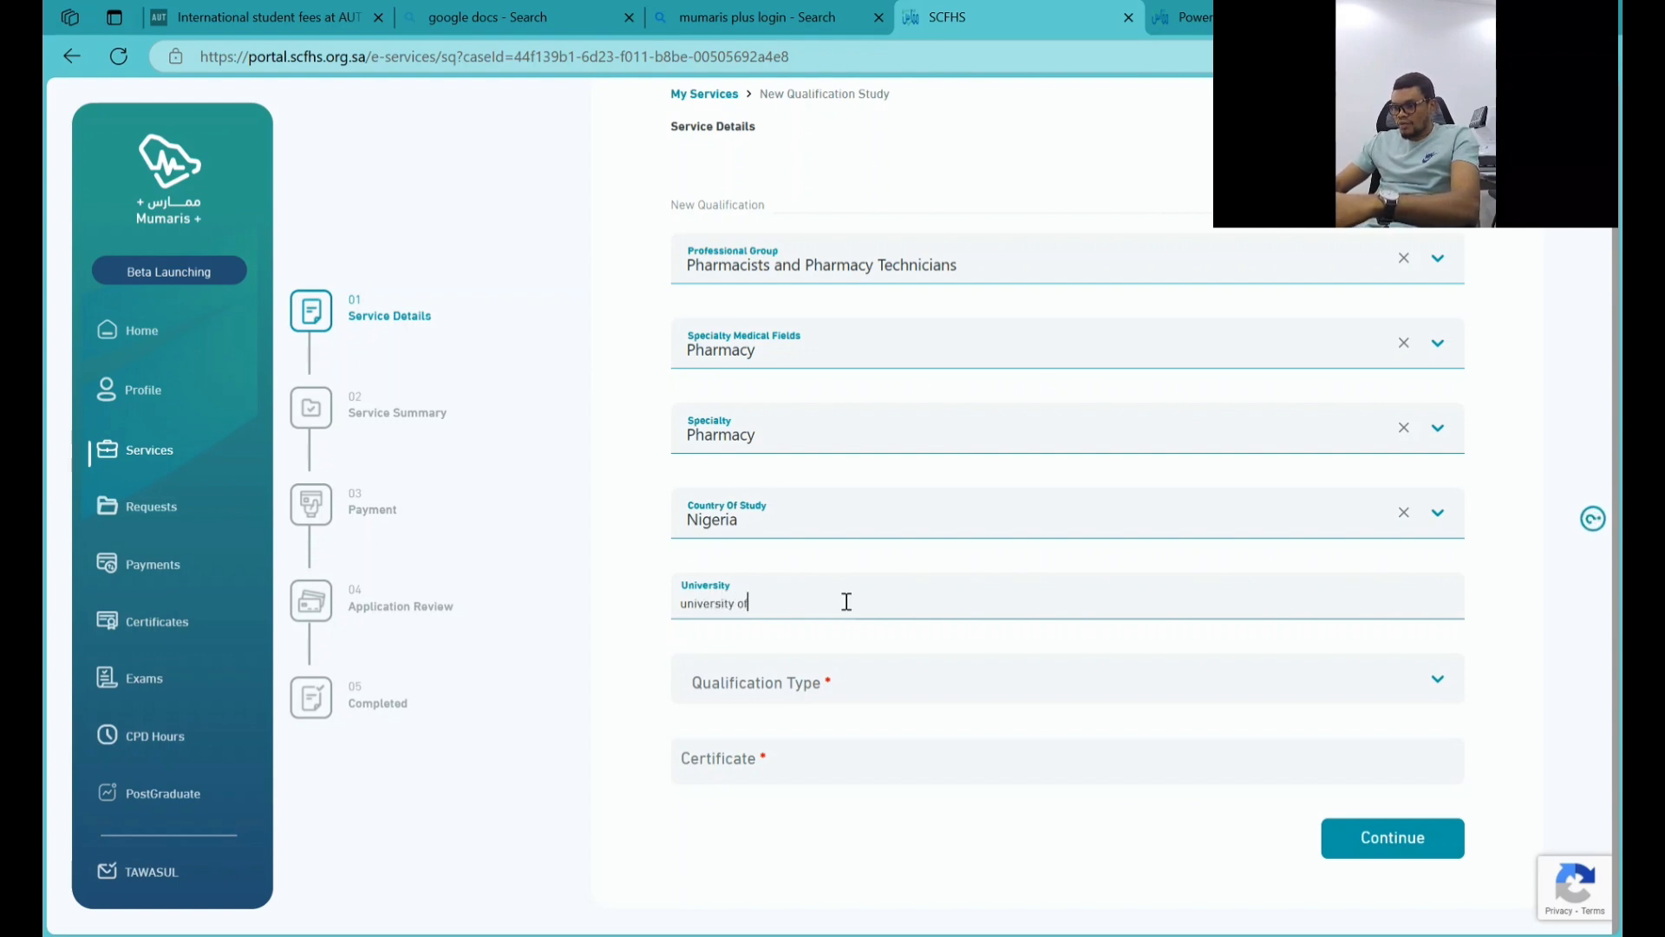
pyautogui.write(' of ')
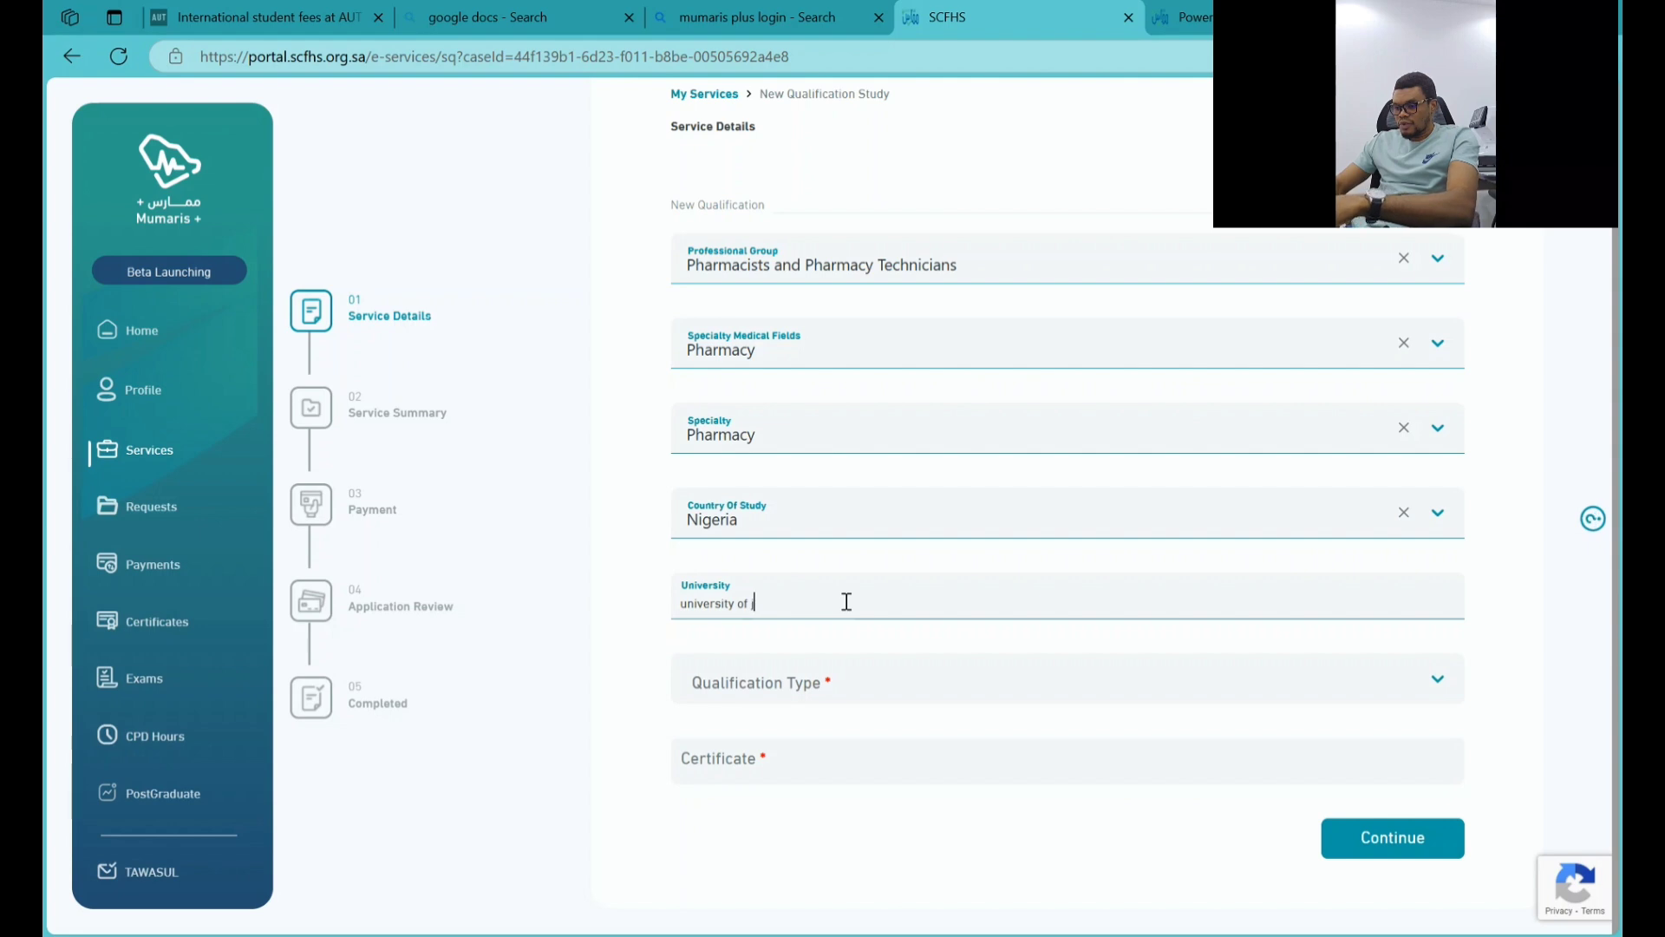
pyautogui.write('jos')
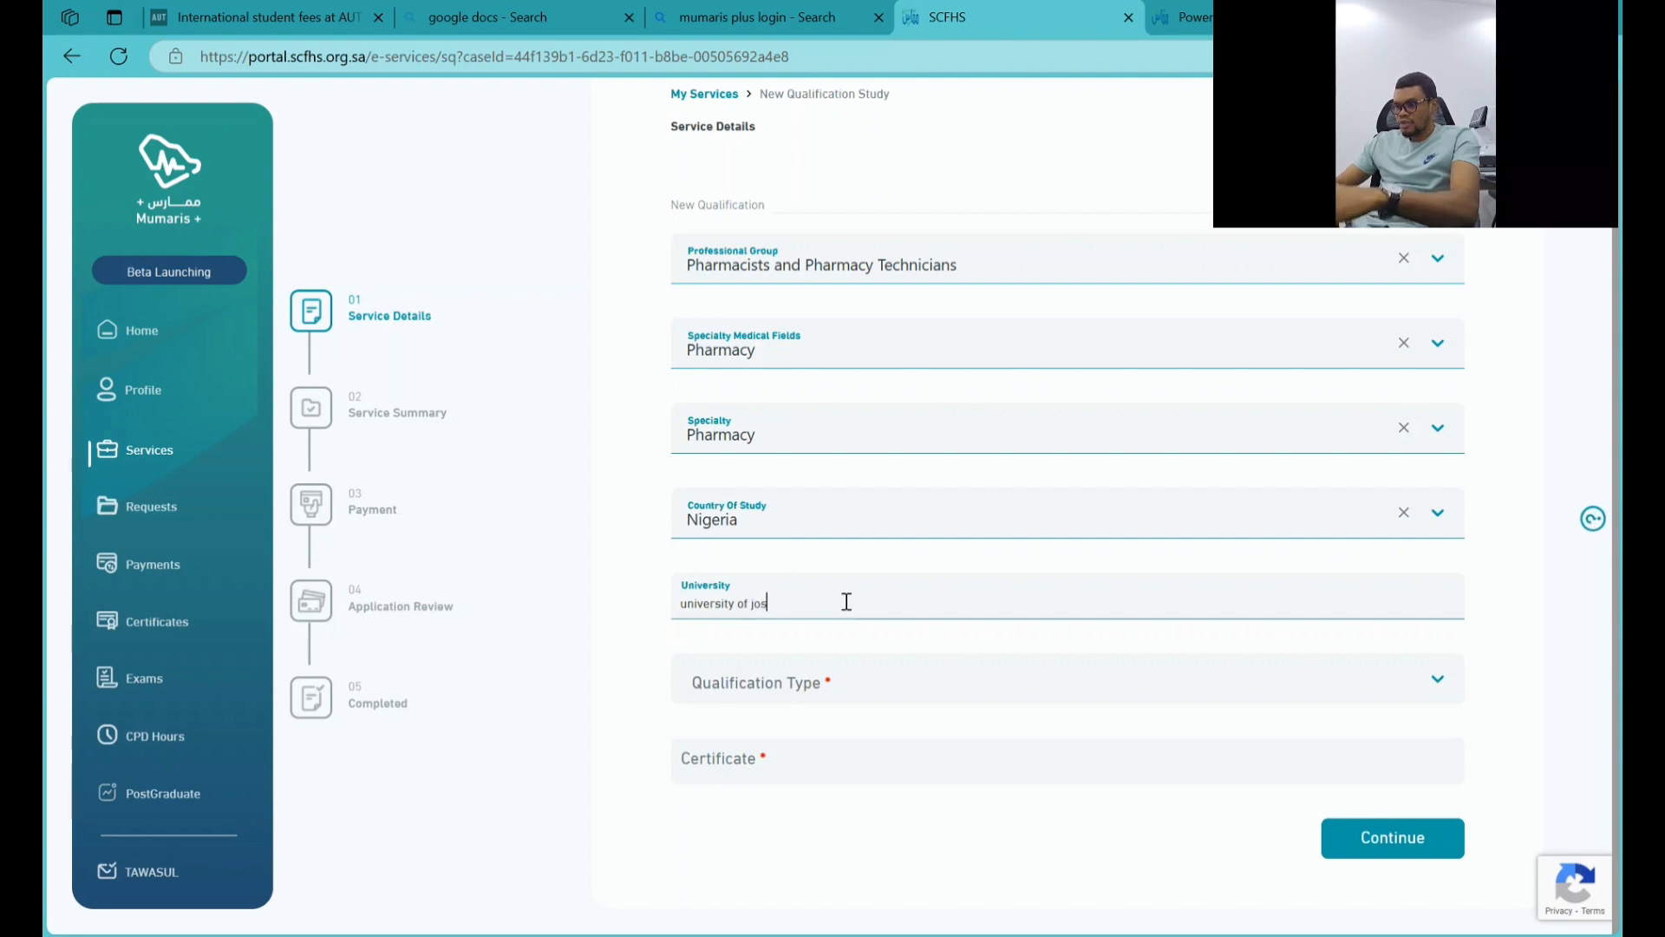
pyautogui.click(854, 694)
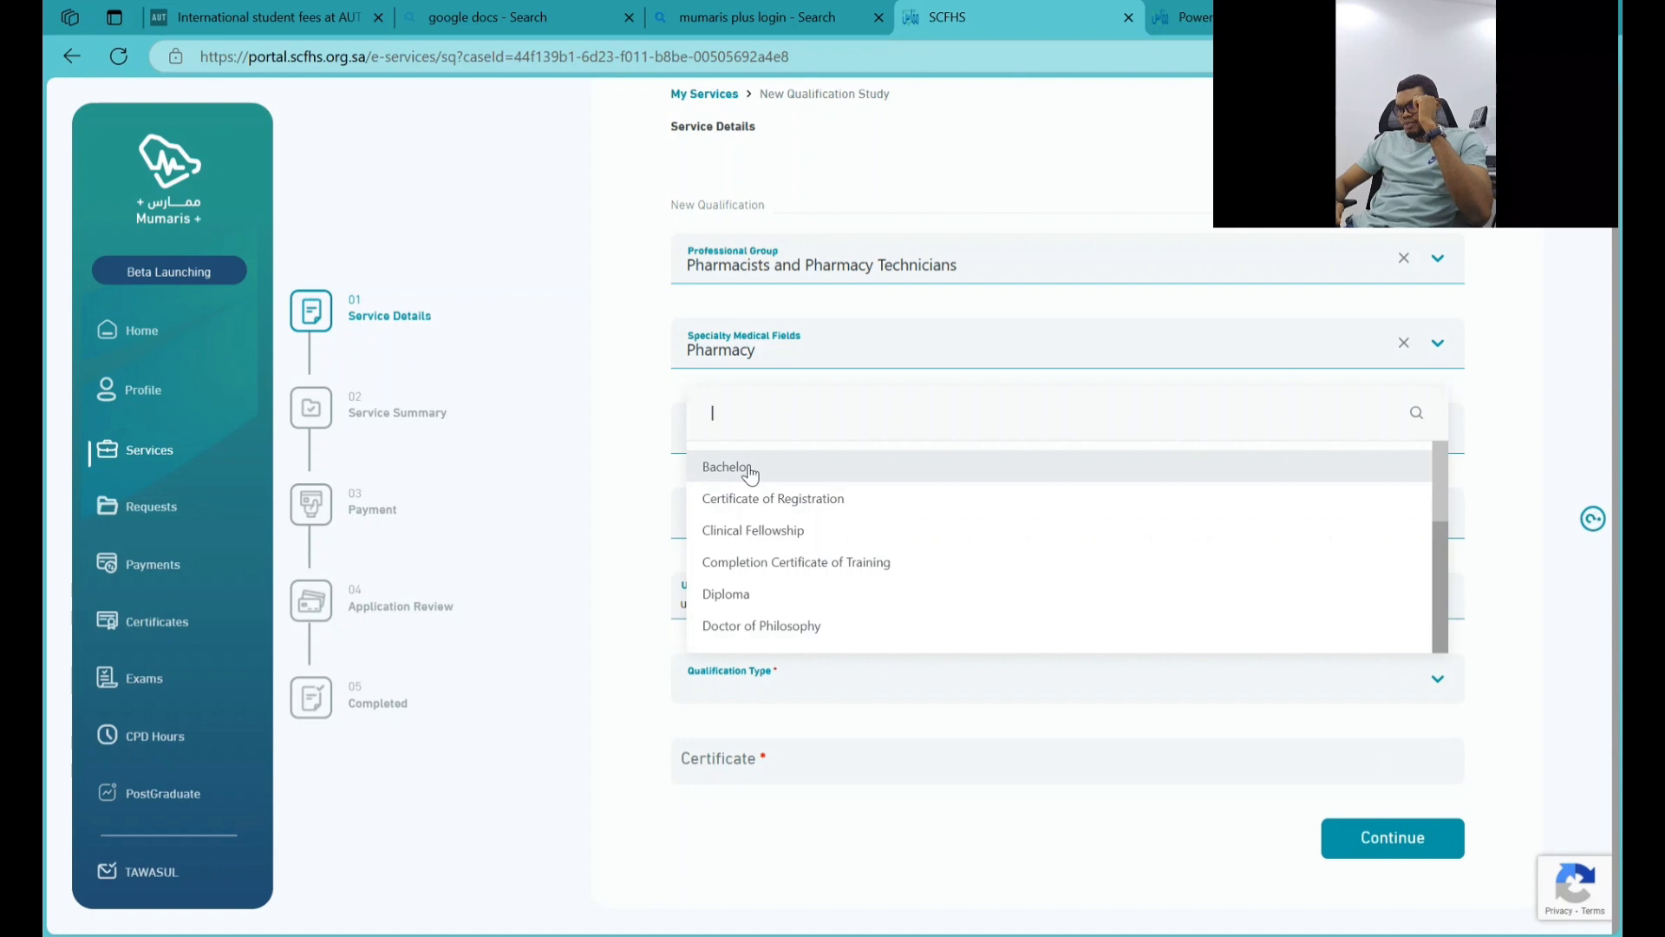
pyautogui.click(749, 471)
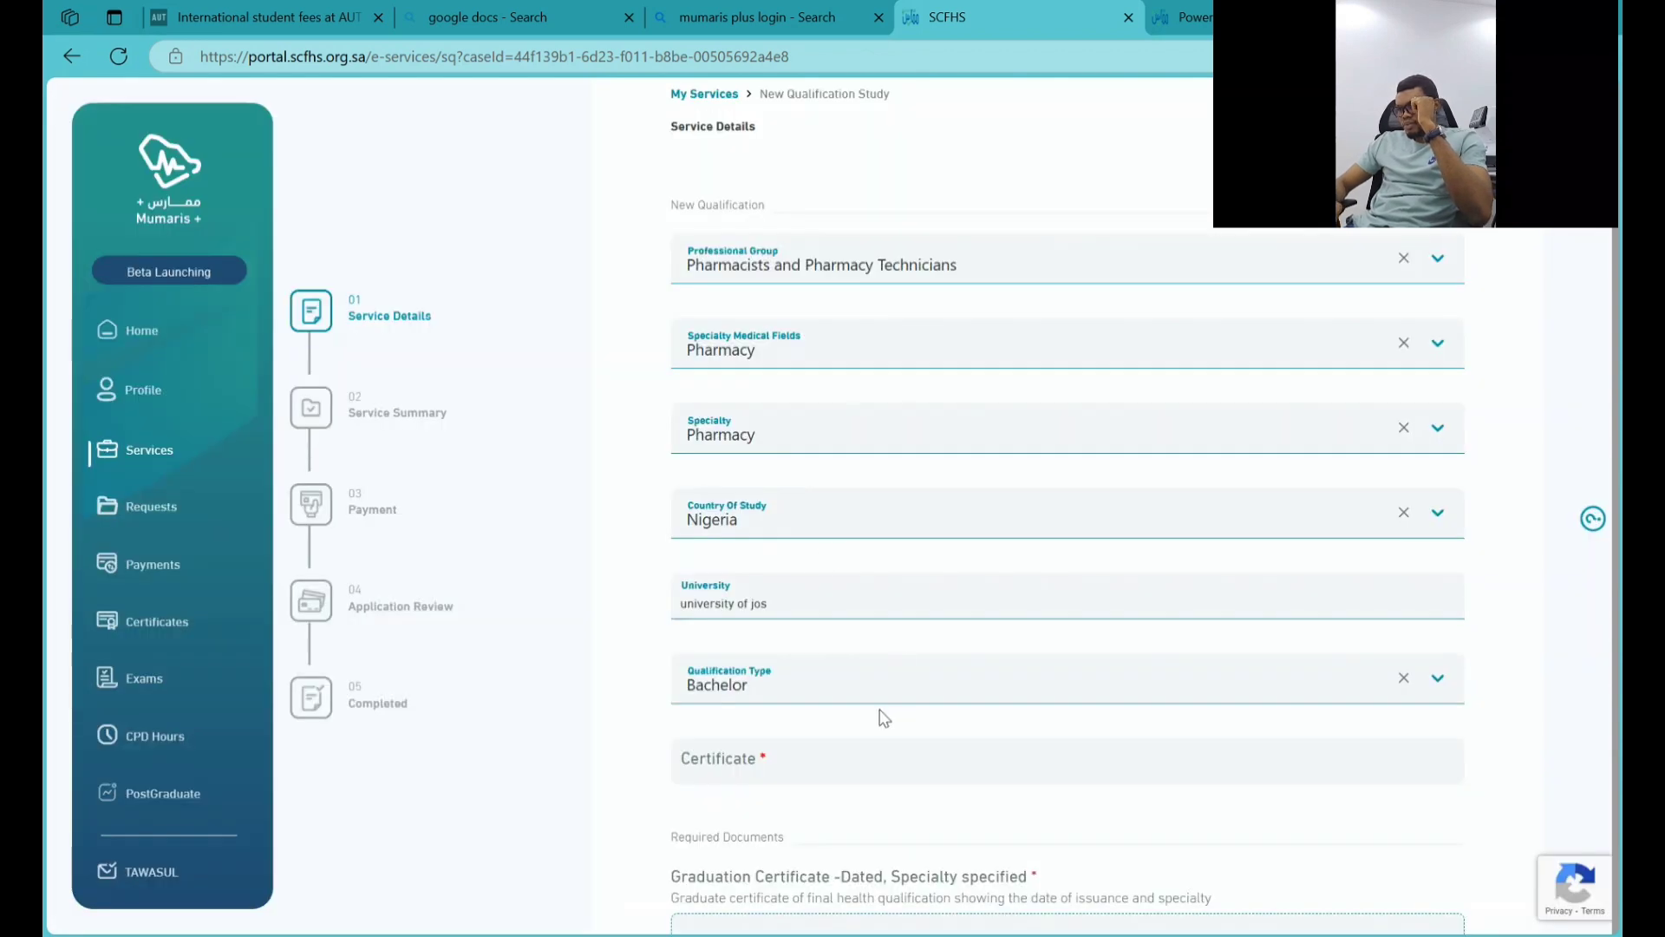
# - Enter "Bachelor of Pharmacy" as the certificate of the new qualification
pyautogui.scroll(-2, 883, 718)
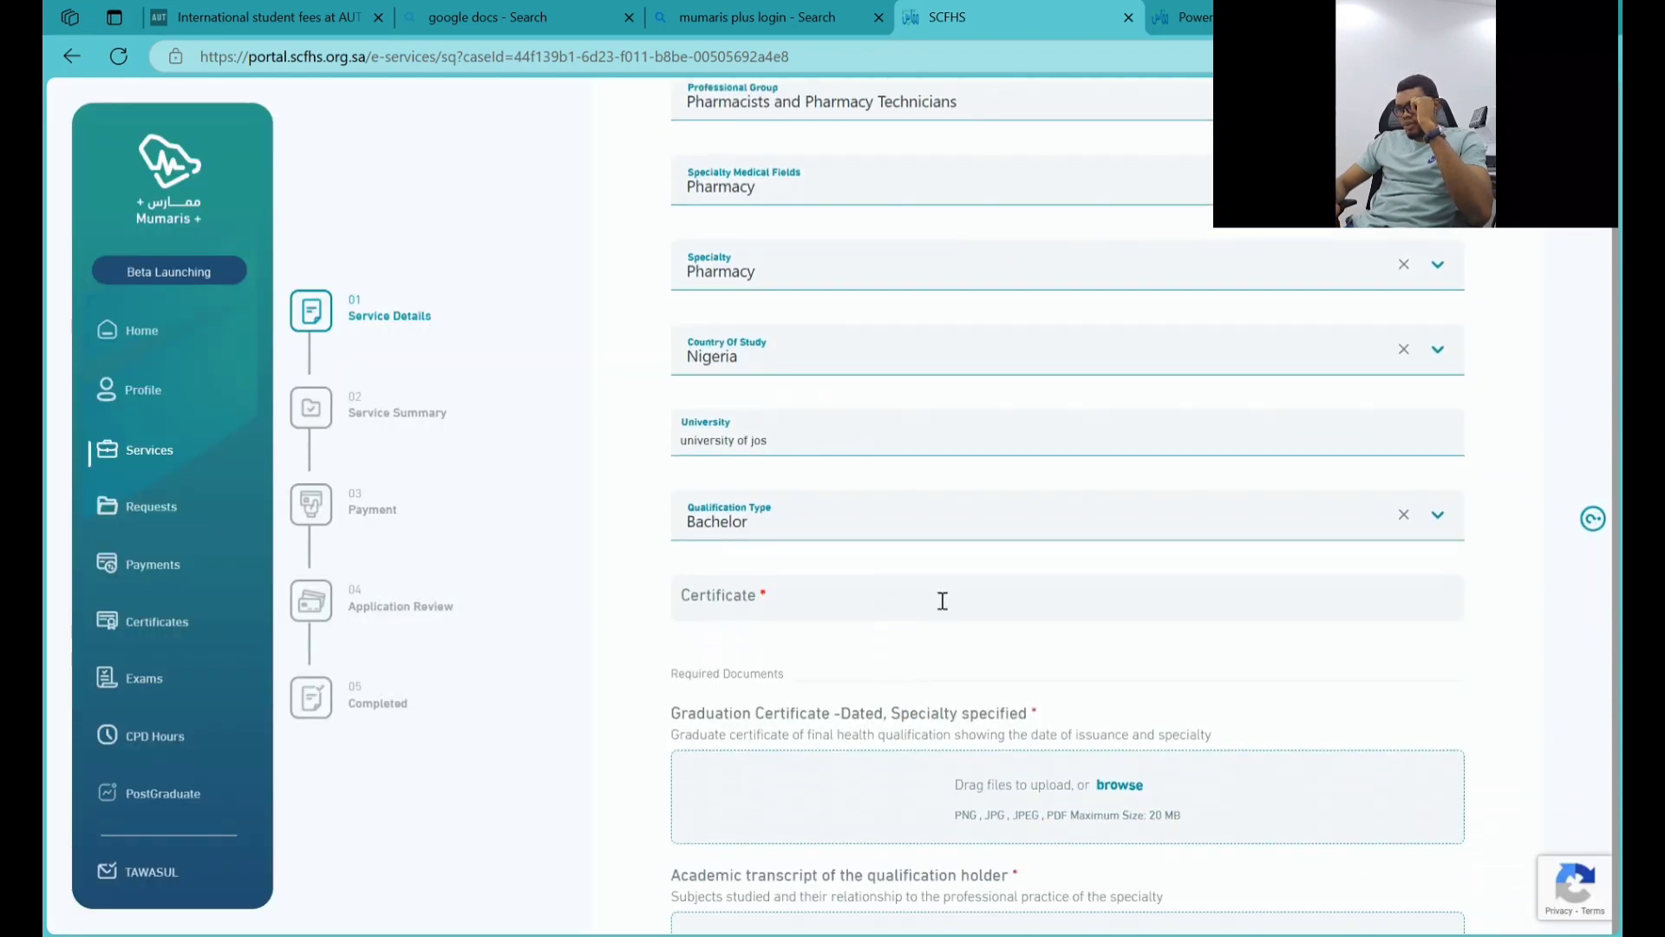
pyautogui.click(939, 602)
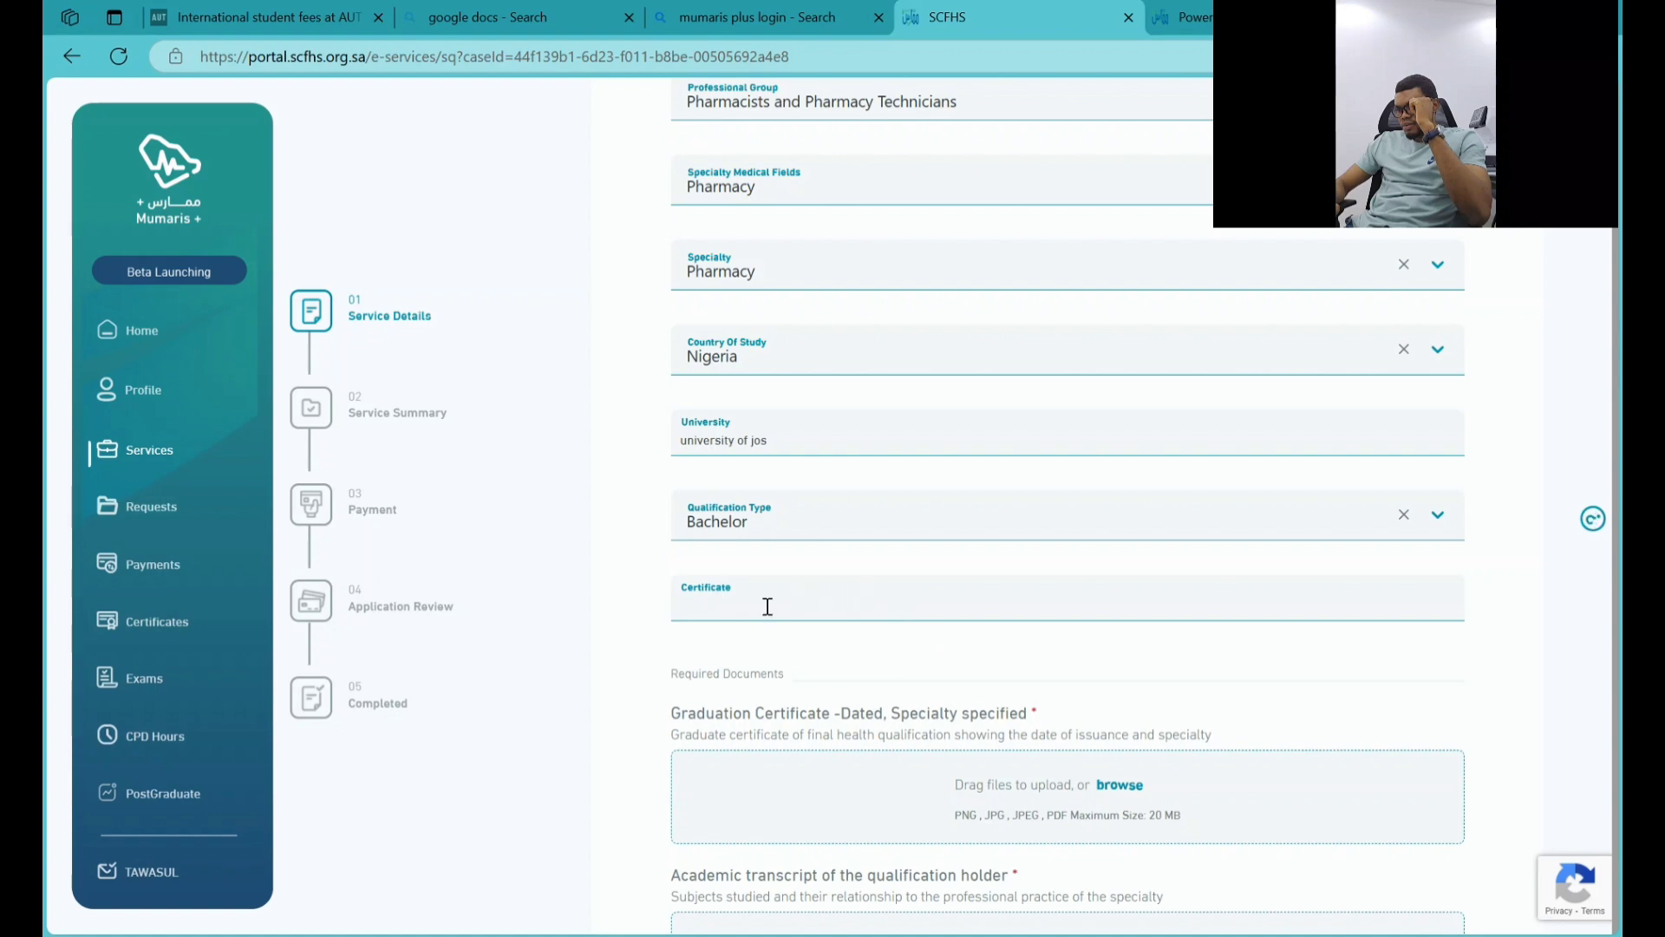
pyautogui.click(926, 678)
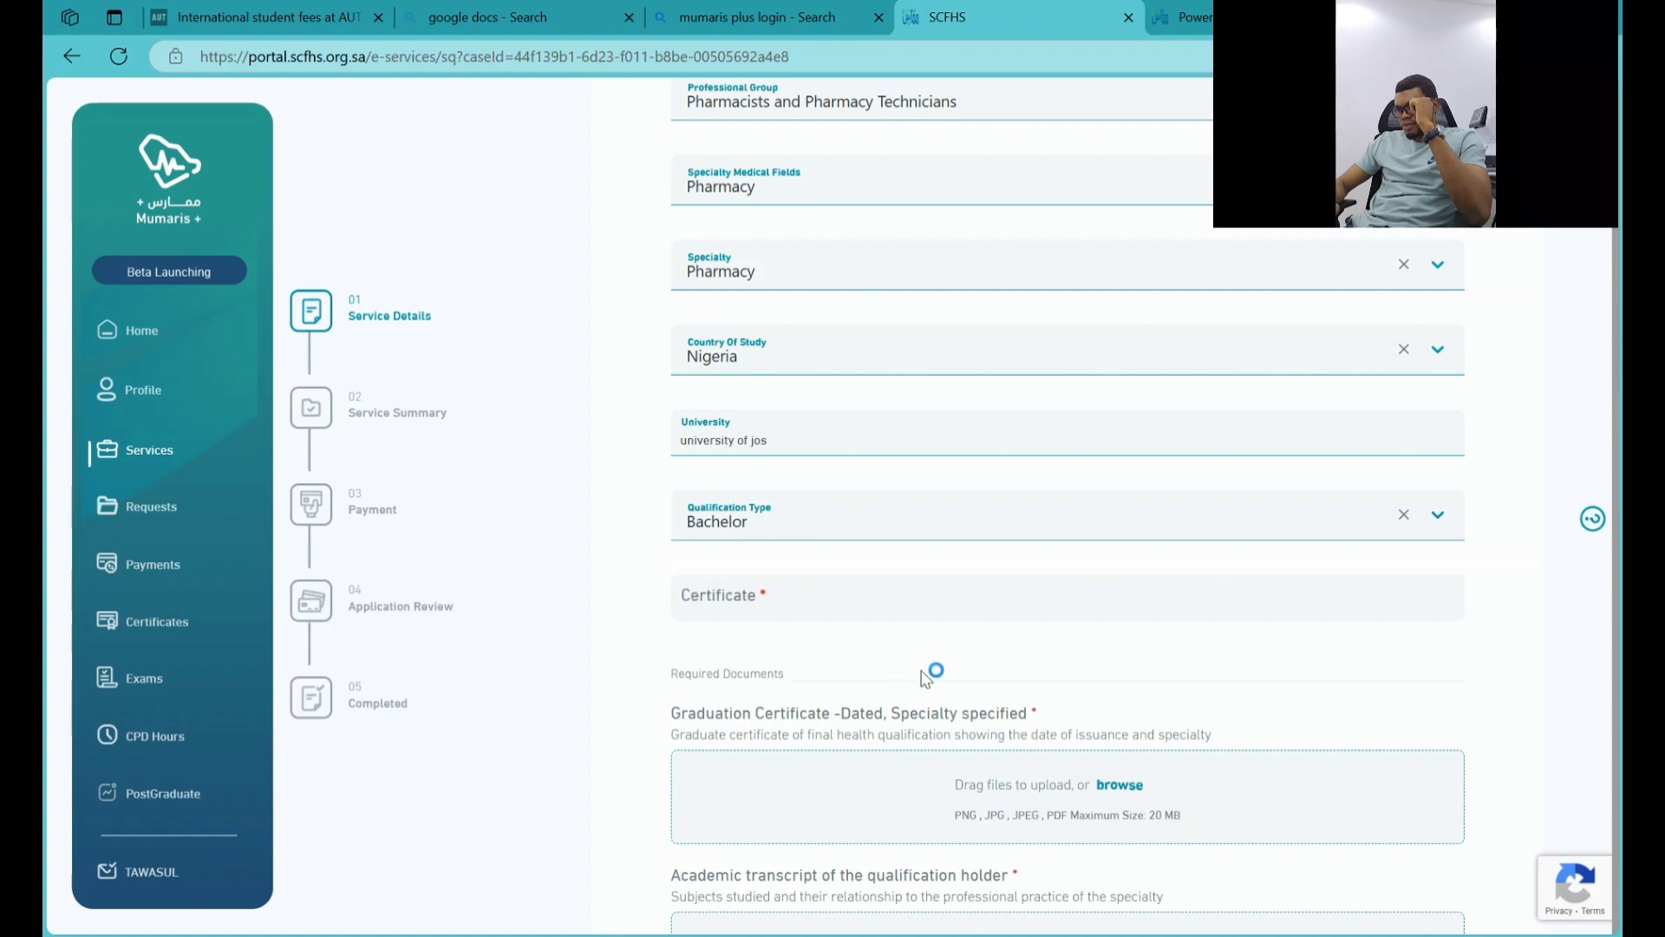
pyautogui.click(877, 605)
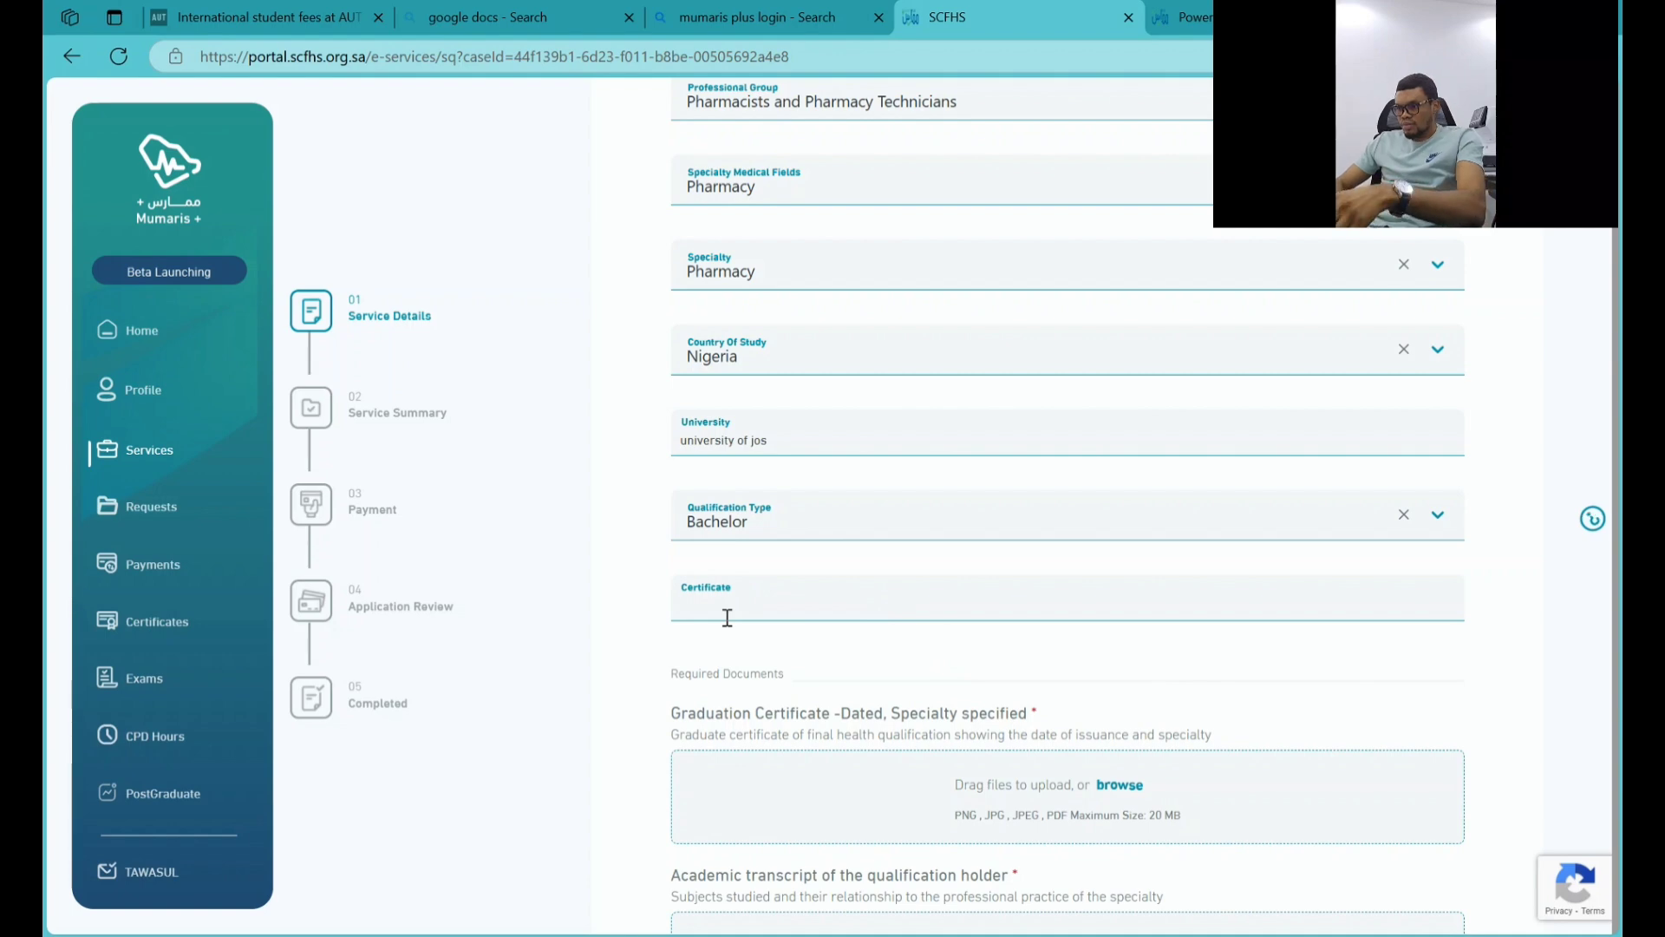
pyautogui.write('b')
pyautogui.press('BackSpace')
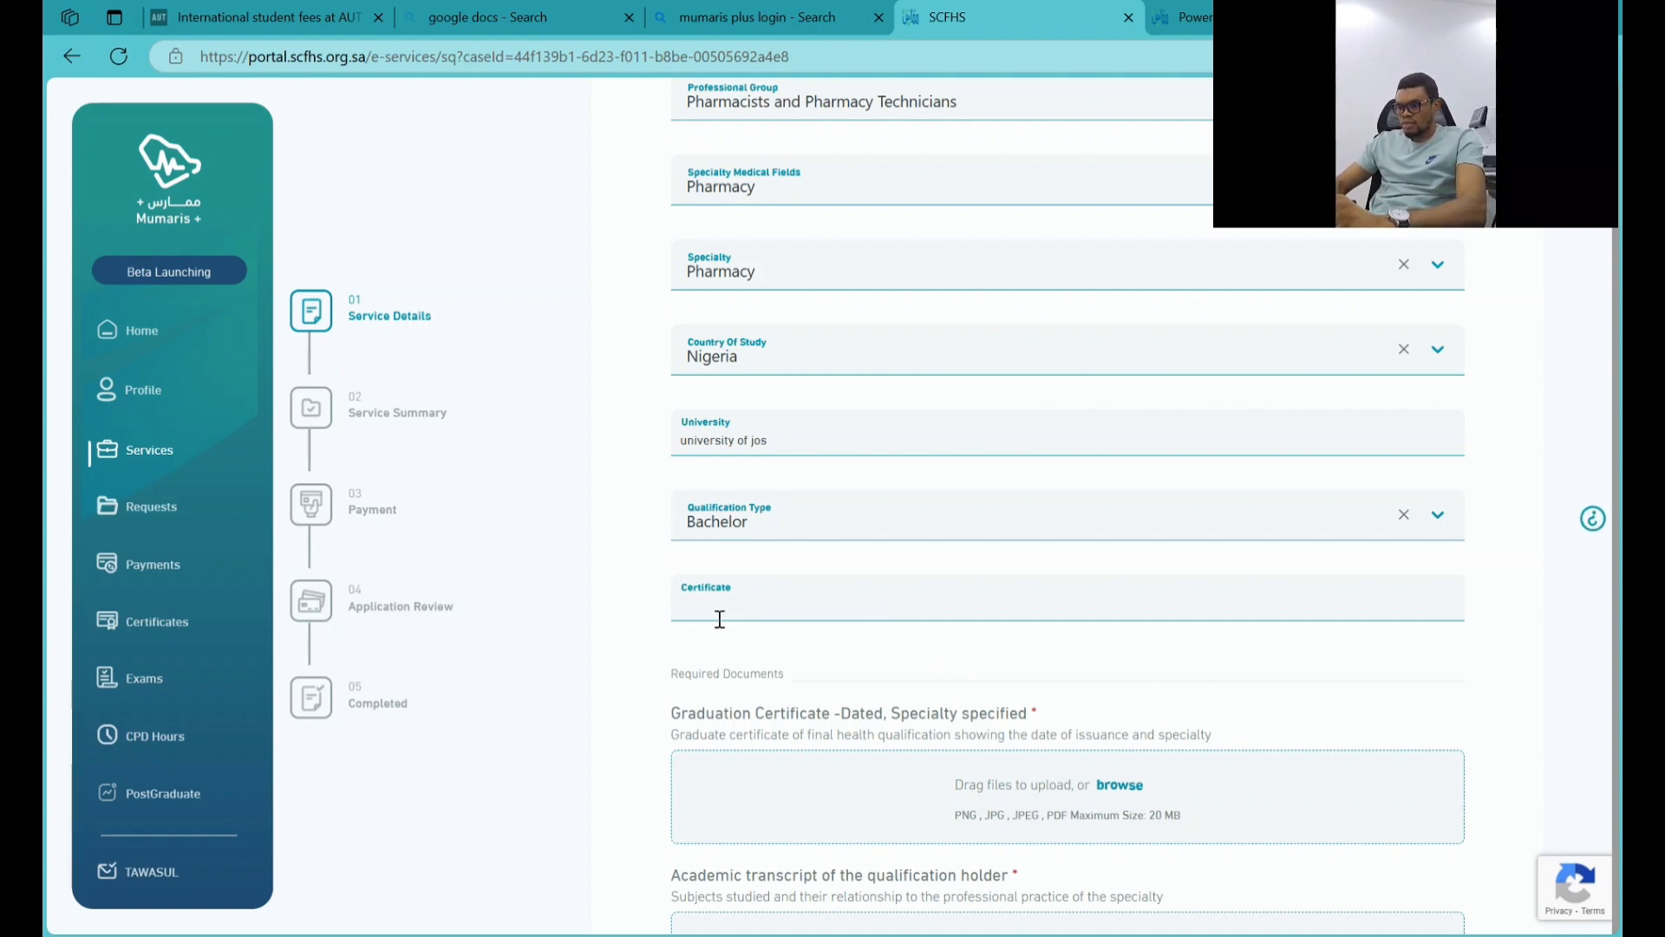
pyautogui.write('Ba')
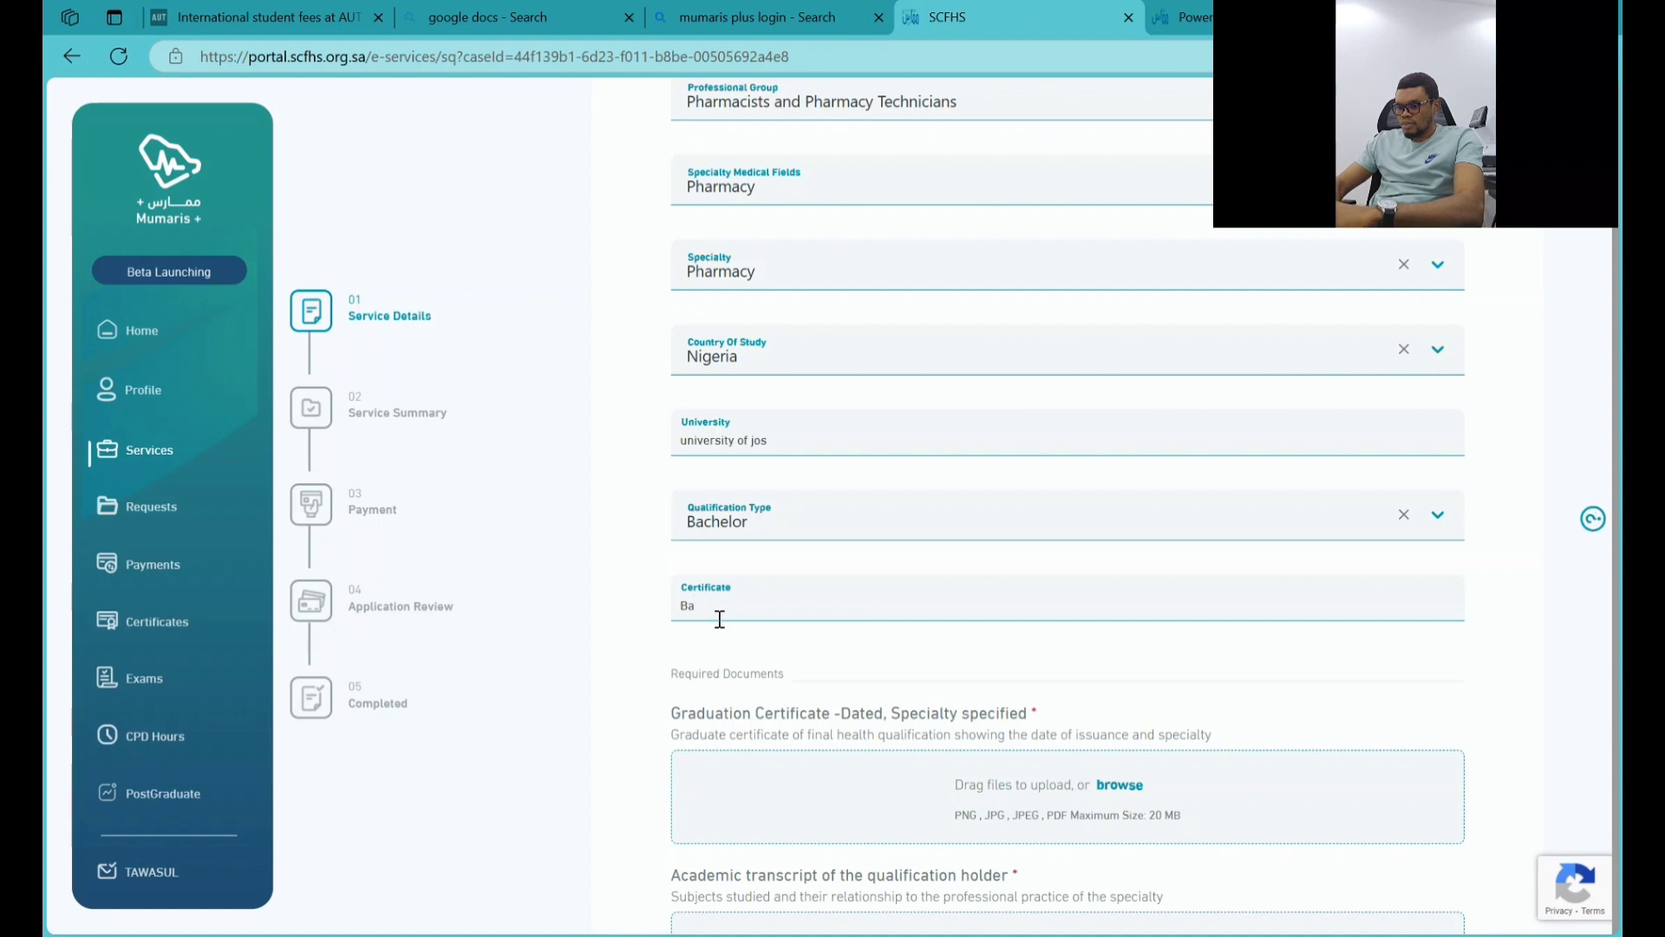
pyautogui.write('c')
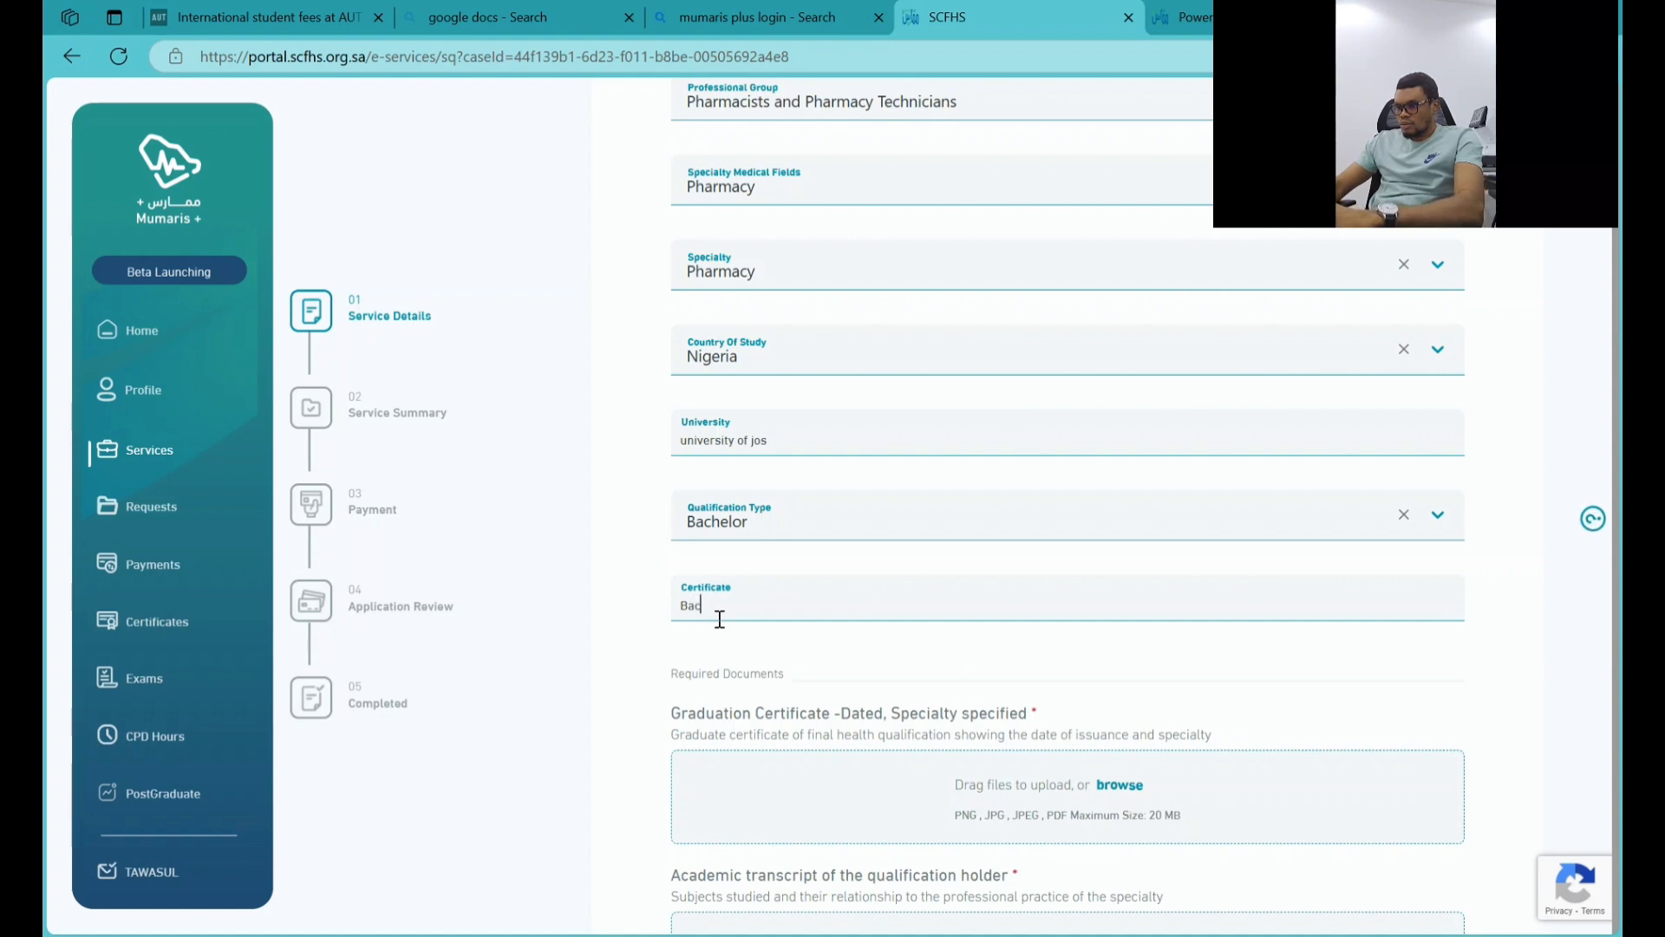
pyautogui.write('helor')
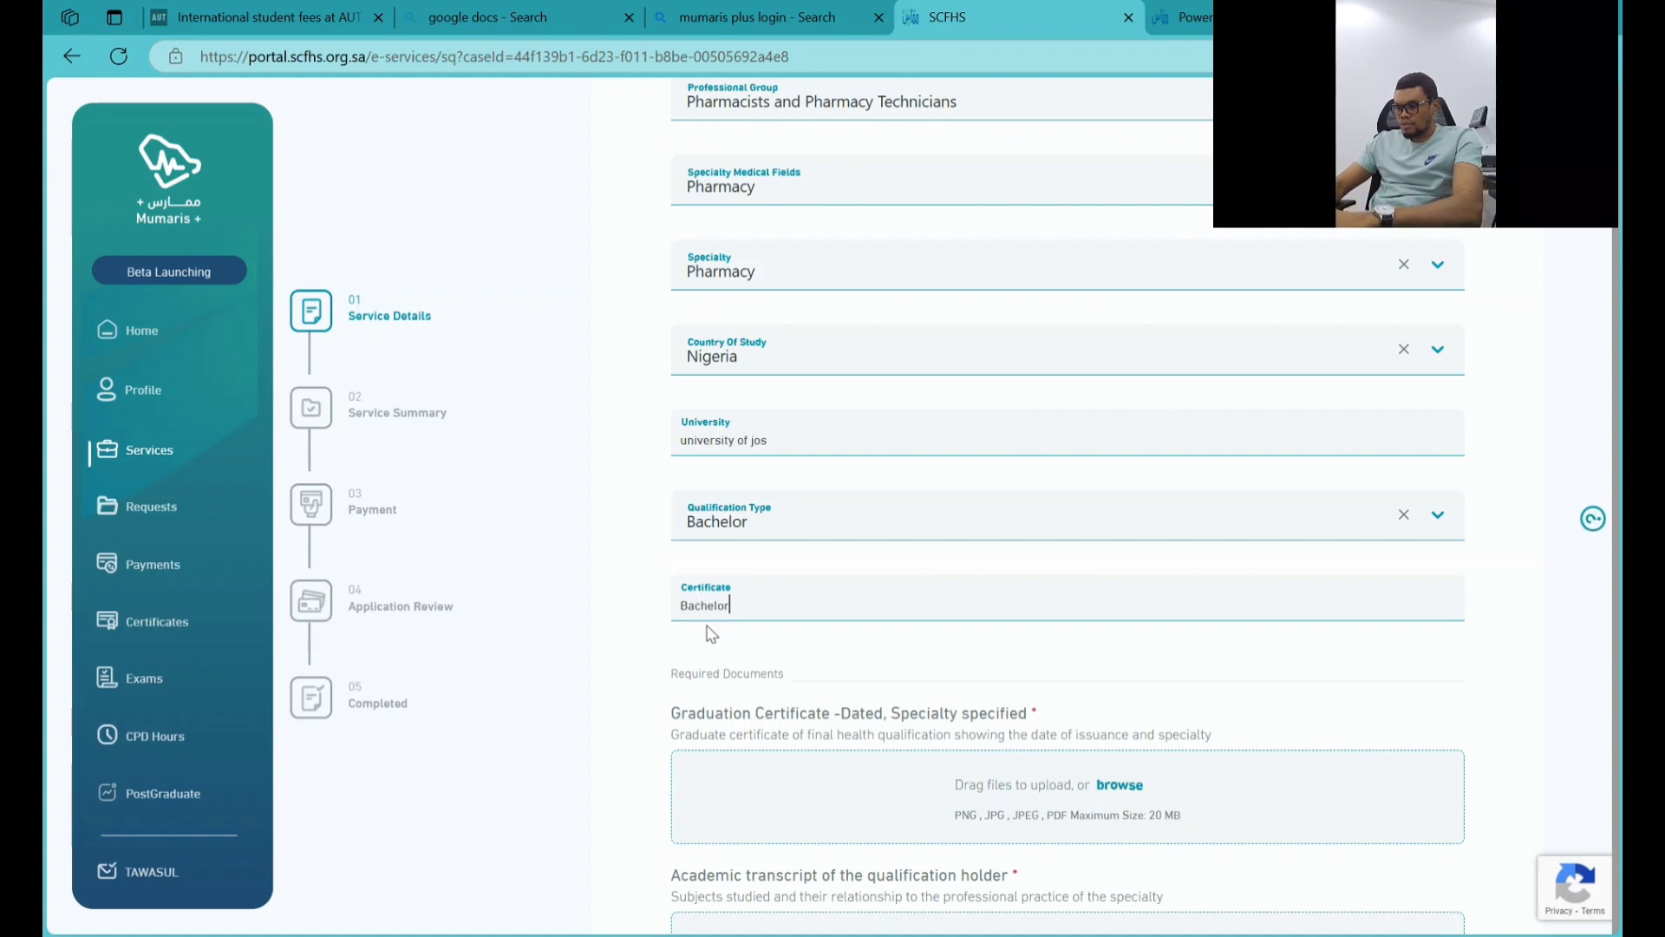
pyautogui.write(' of P')
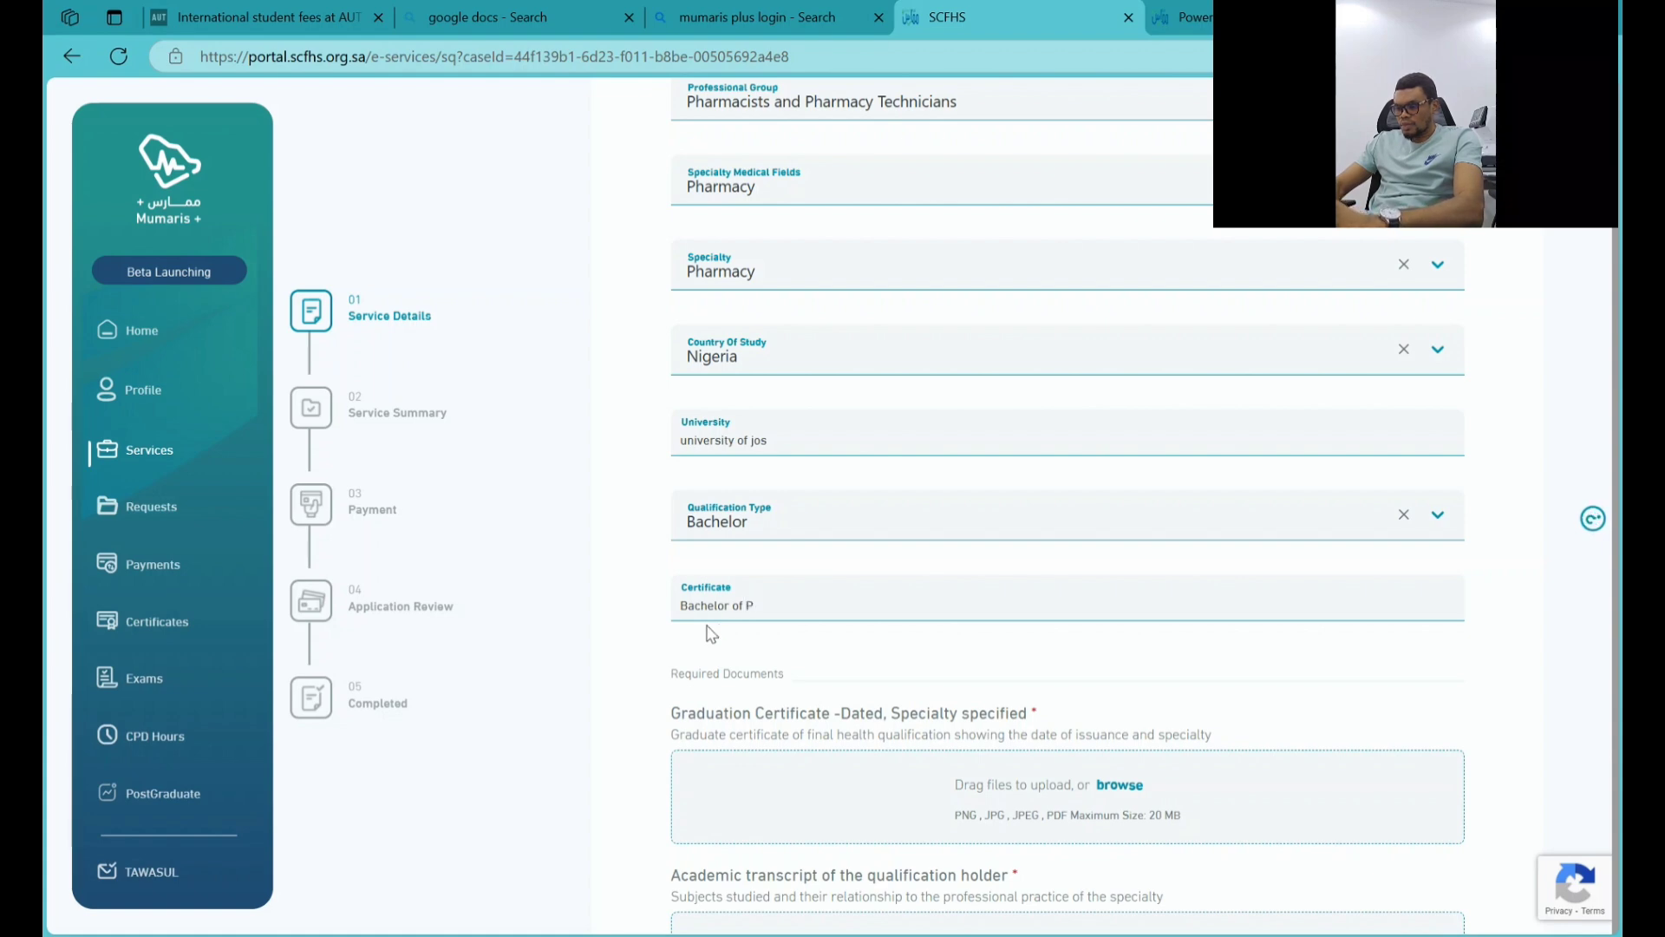
pyautogui.write('harmacy')
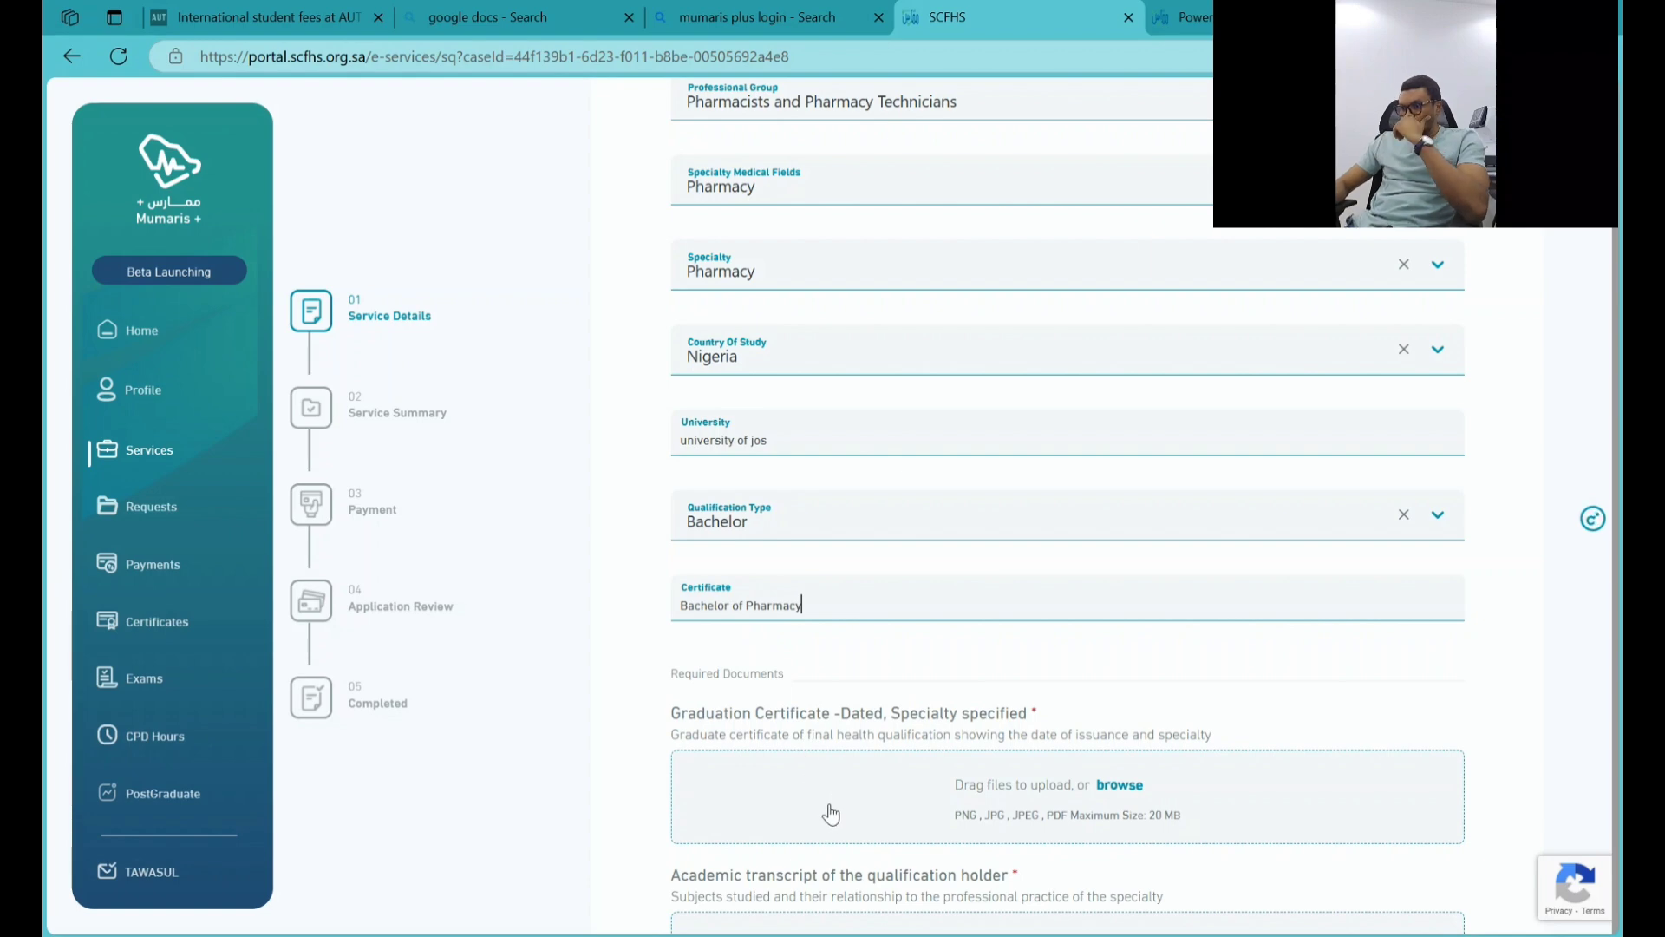
# - Upload balance_certificate.pdf as the graduation certificate and the proof-of-account PDF as the academic transcript
pyautogui.scroll(-2, 830, 813)
pyautogui.scroll(-2, 830, 813)
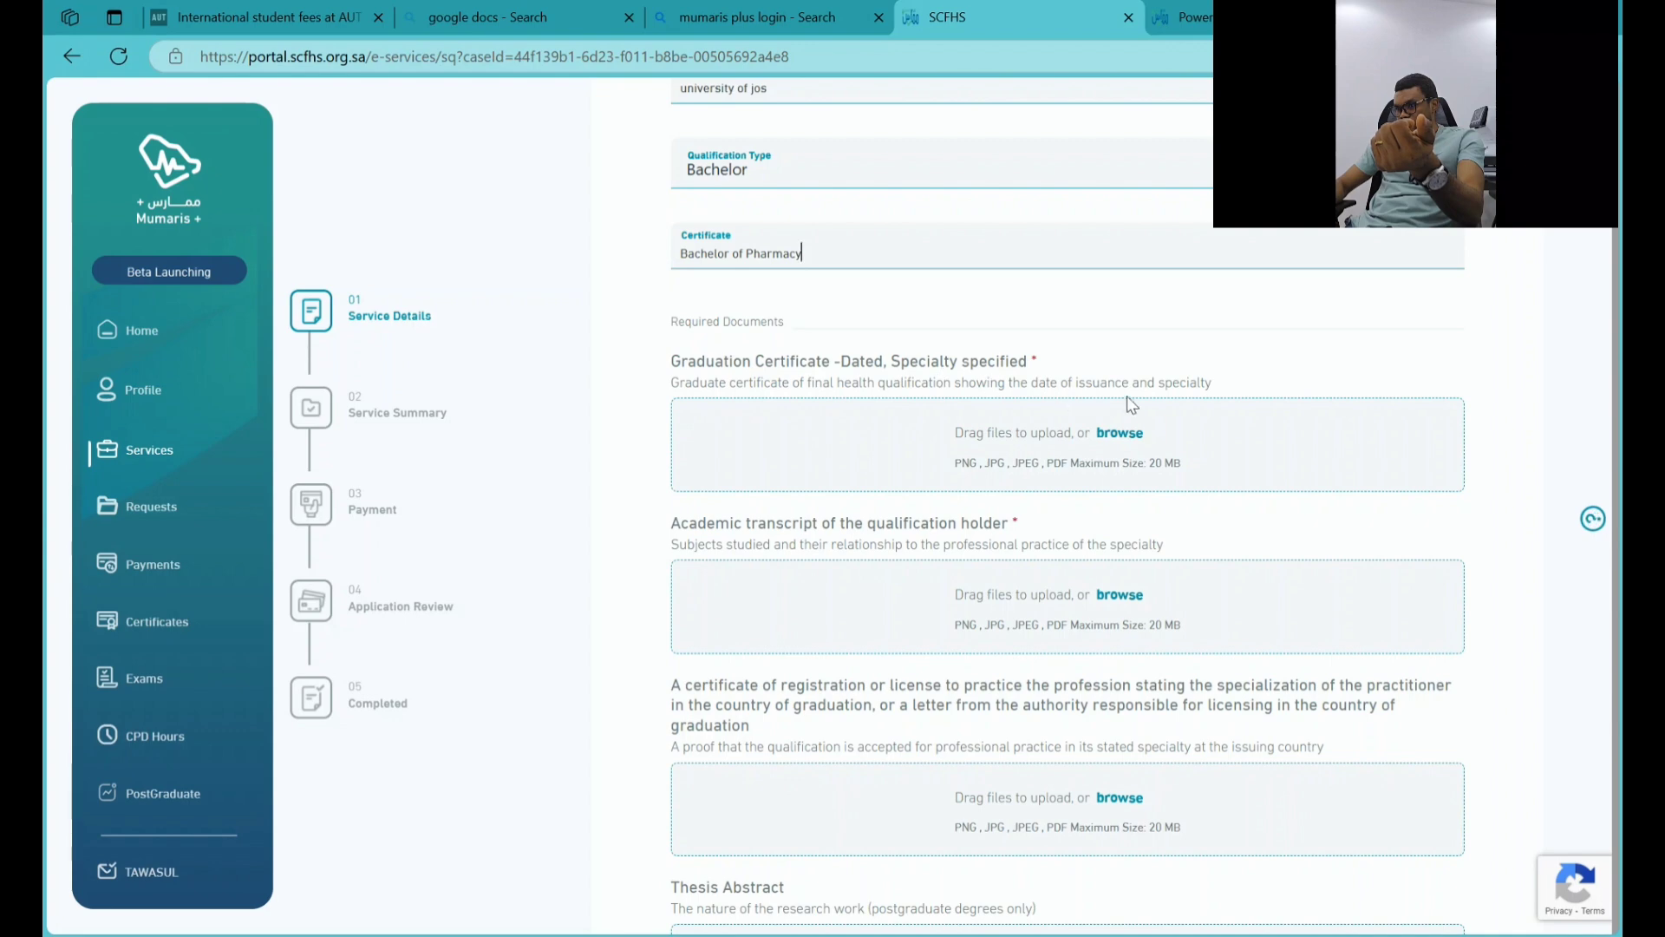
pyautogui.click(993, 463)
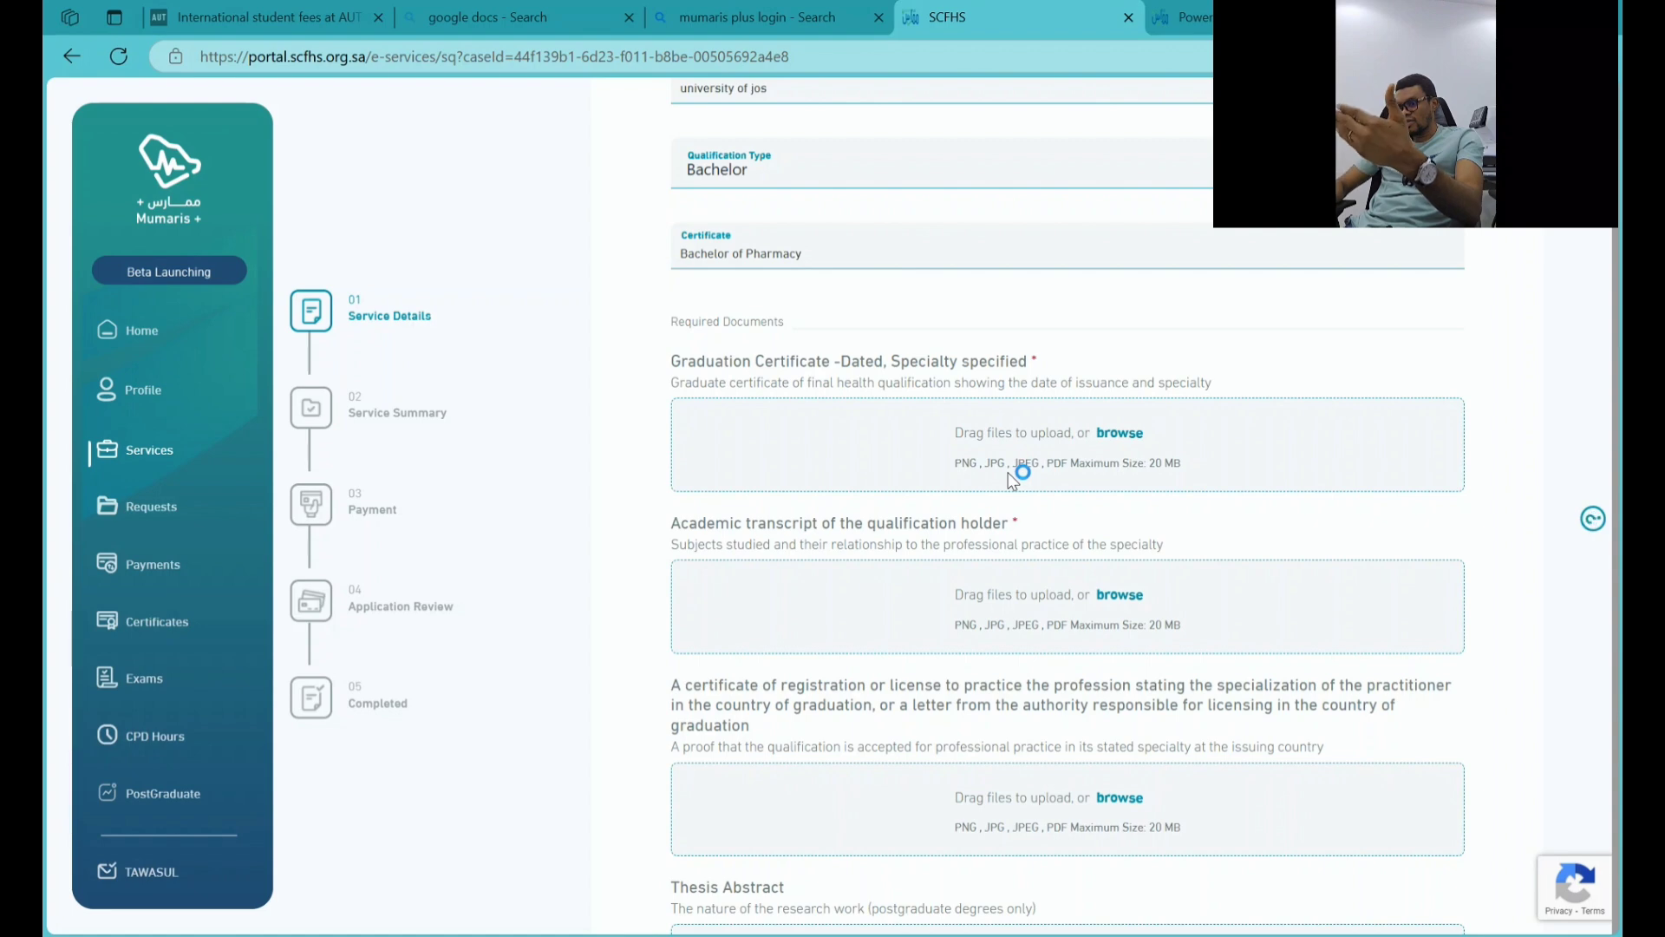
pyautogui.click(1013, 479)
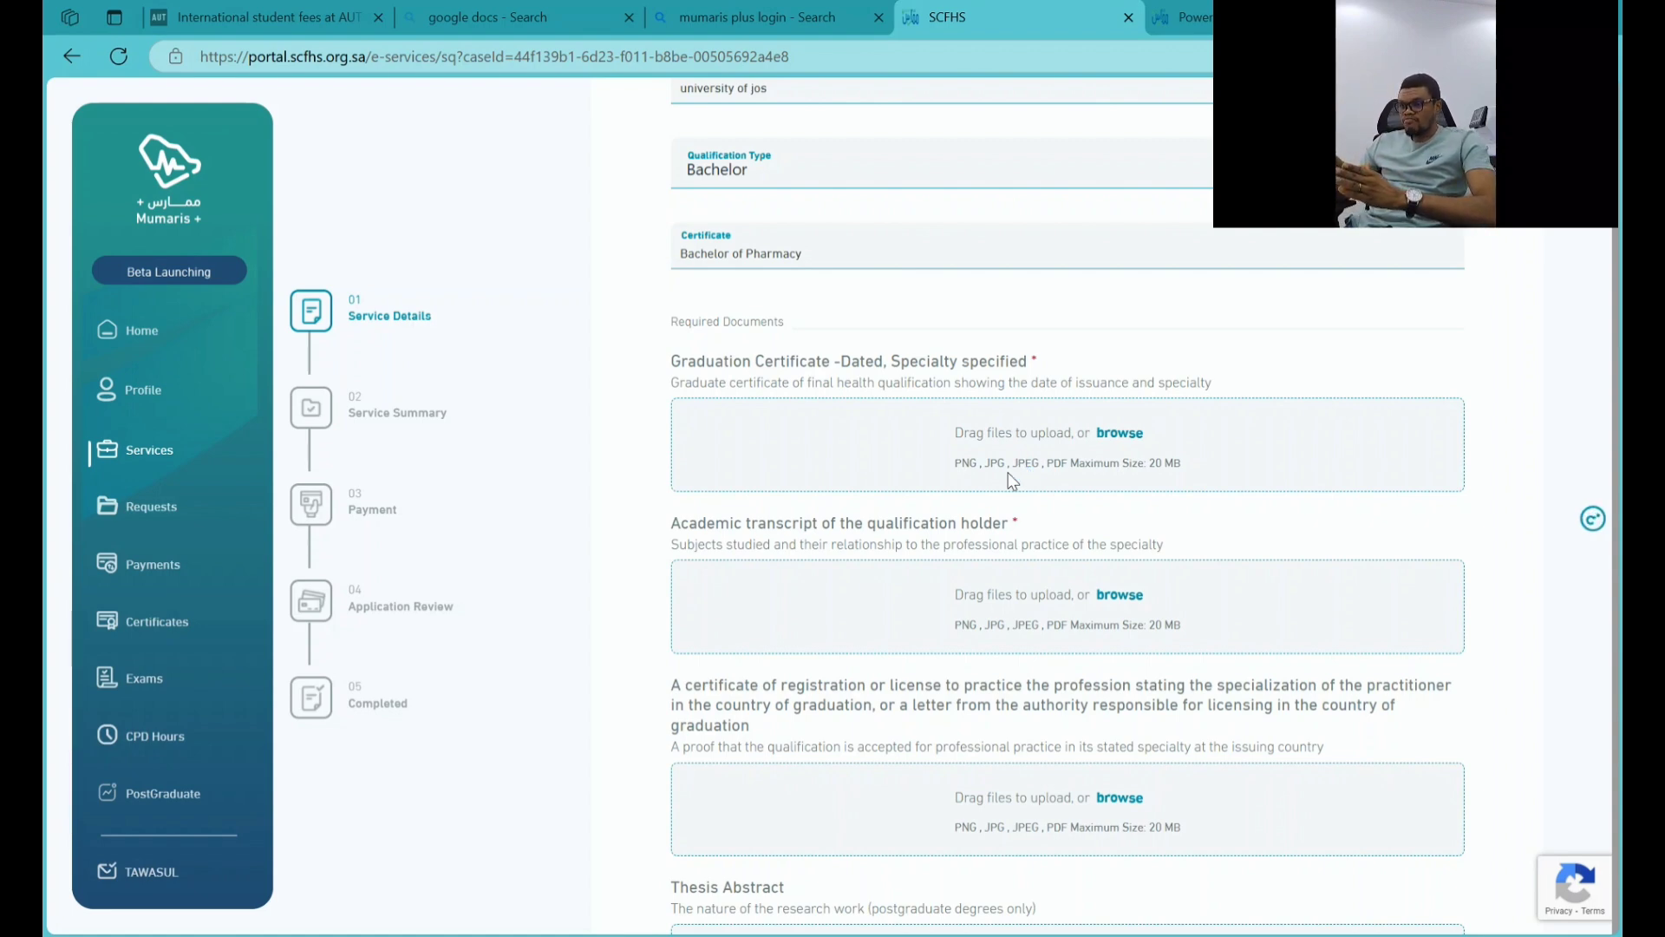
pyautogui.click(1012, 480)
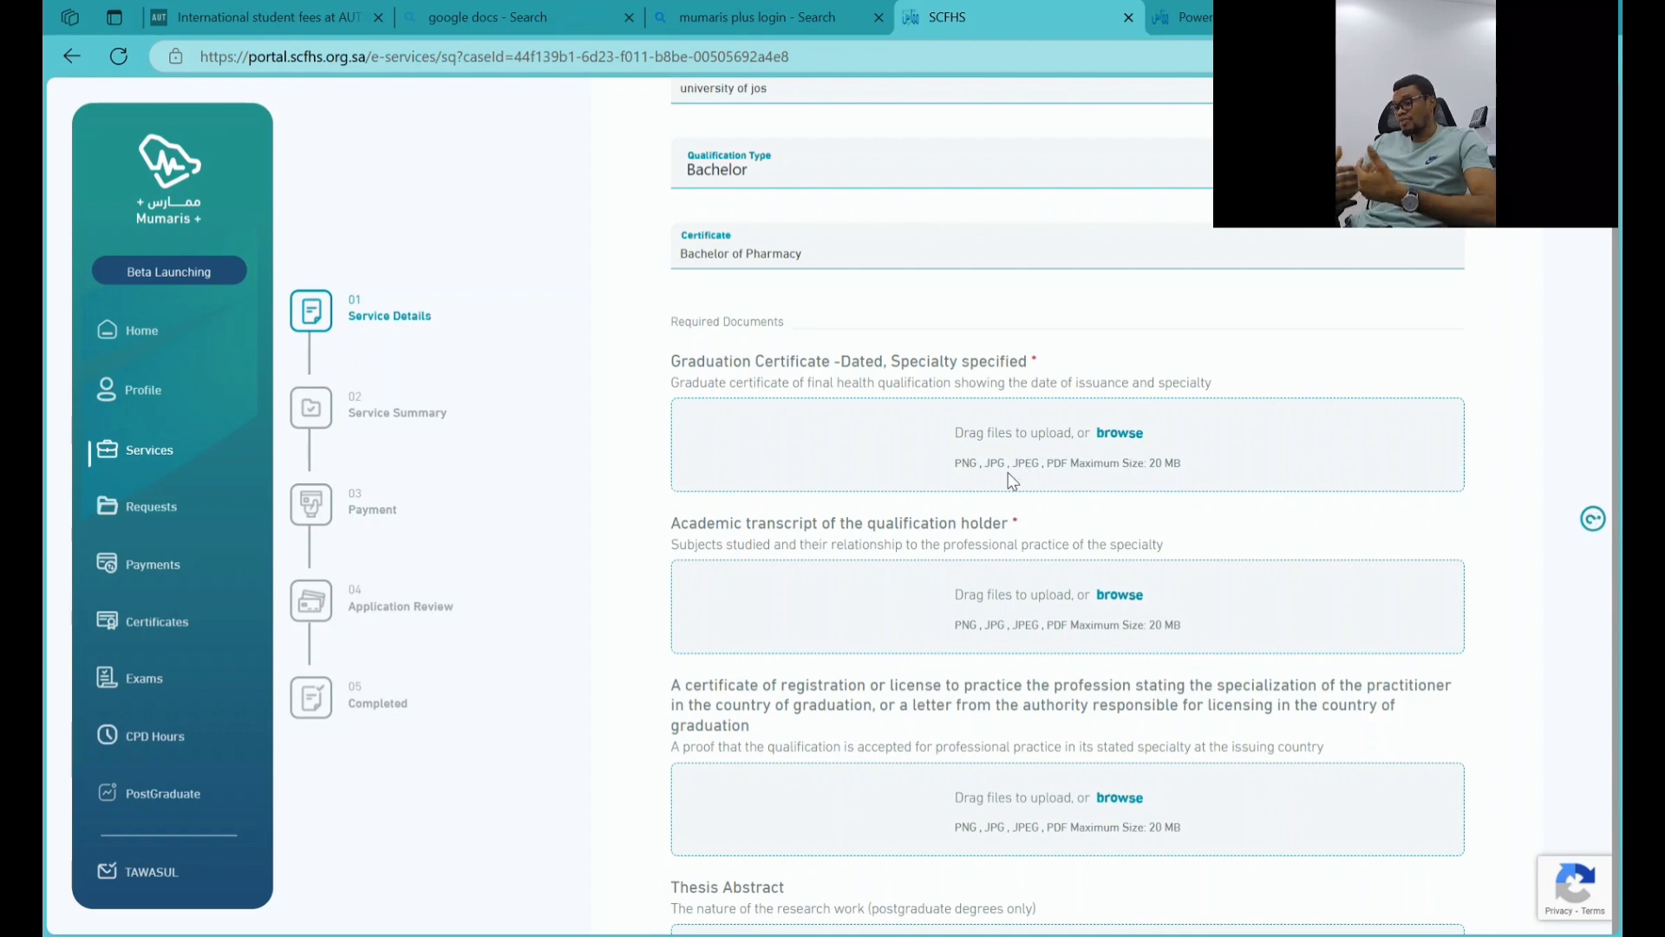
pyautogui.click(1012, 479)
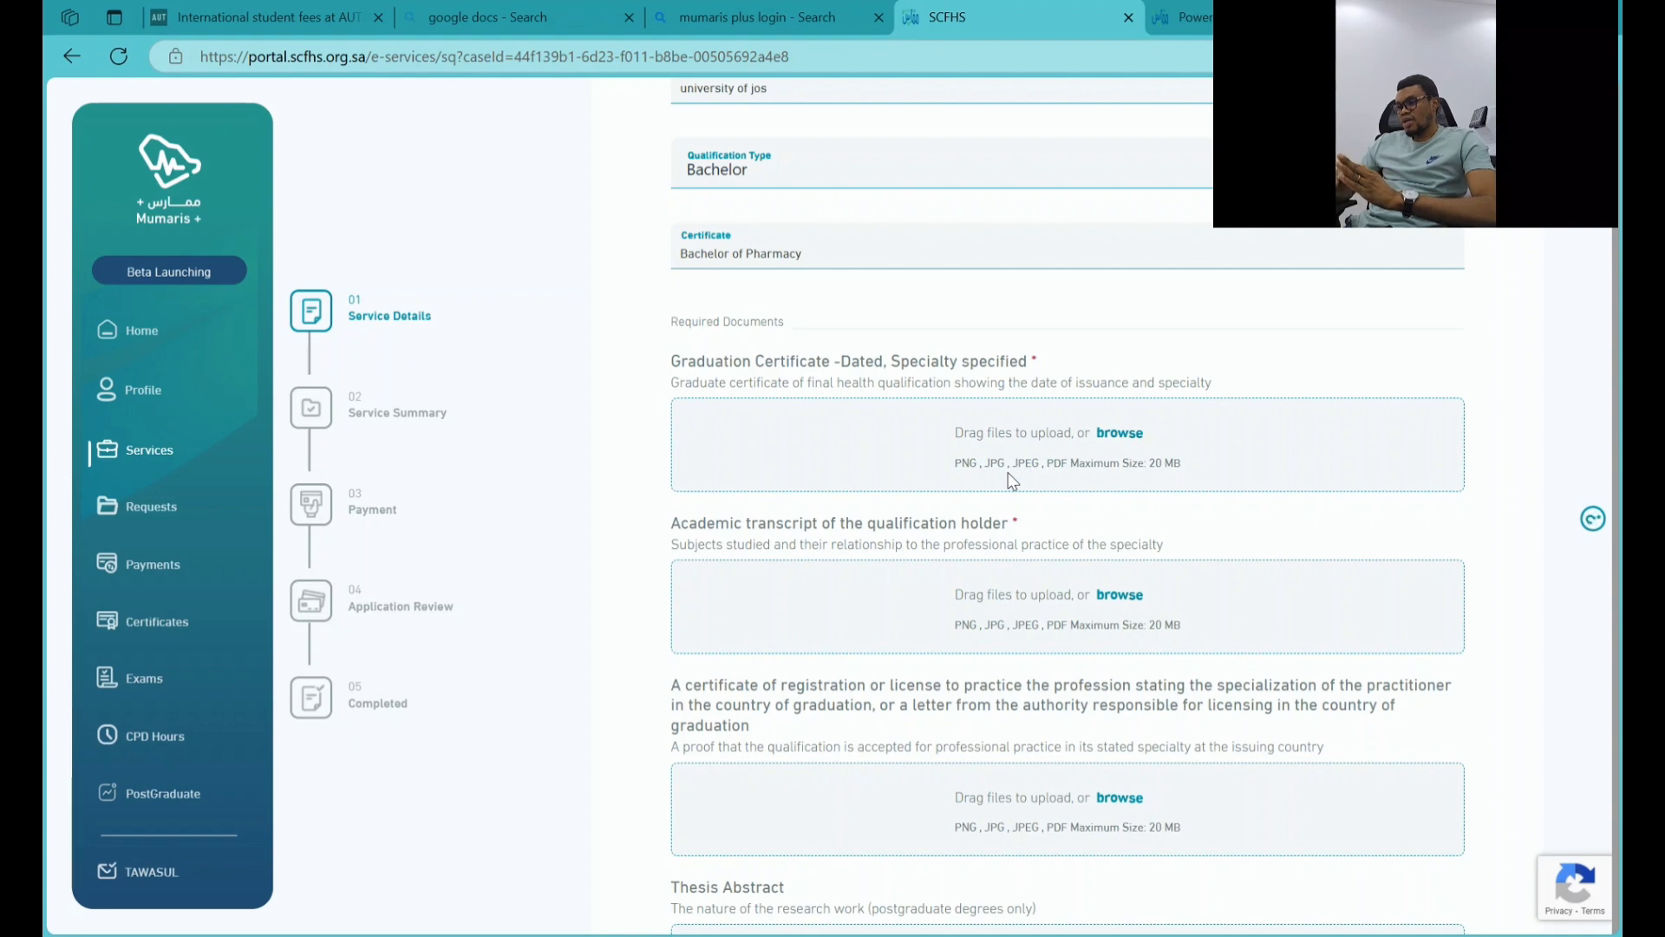
pyautogui.click(1012, 479)
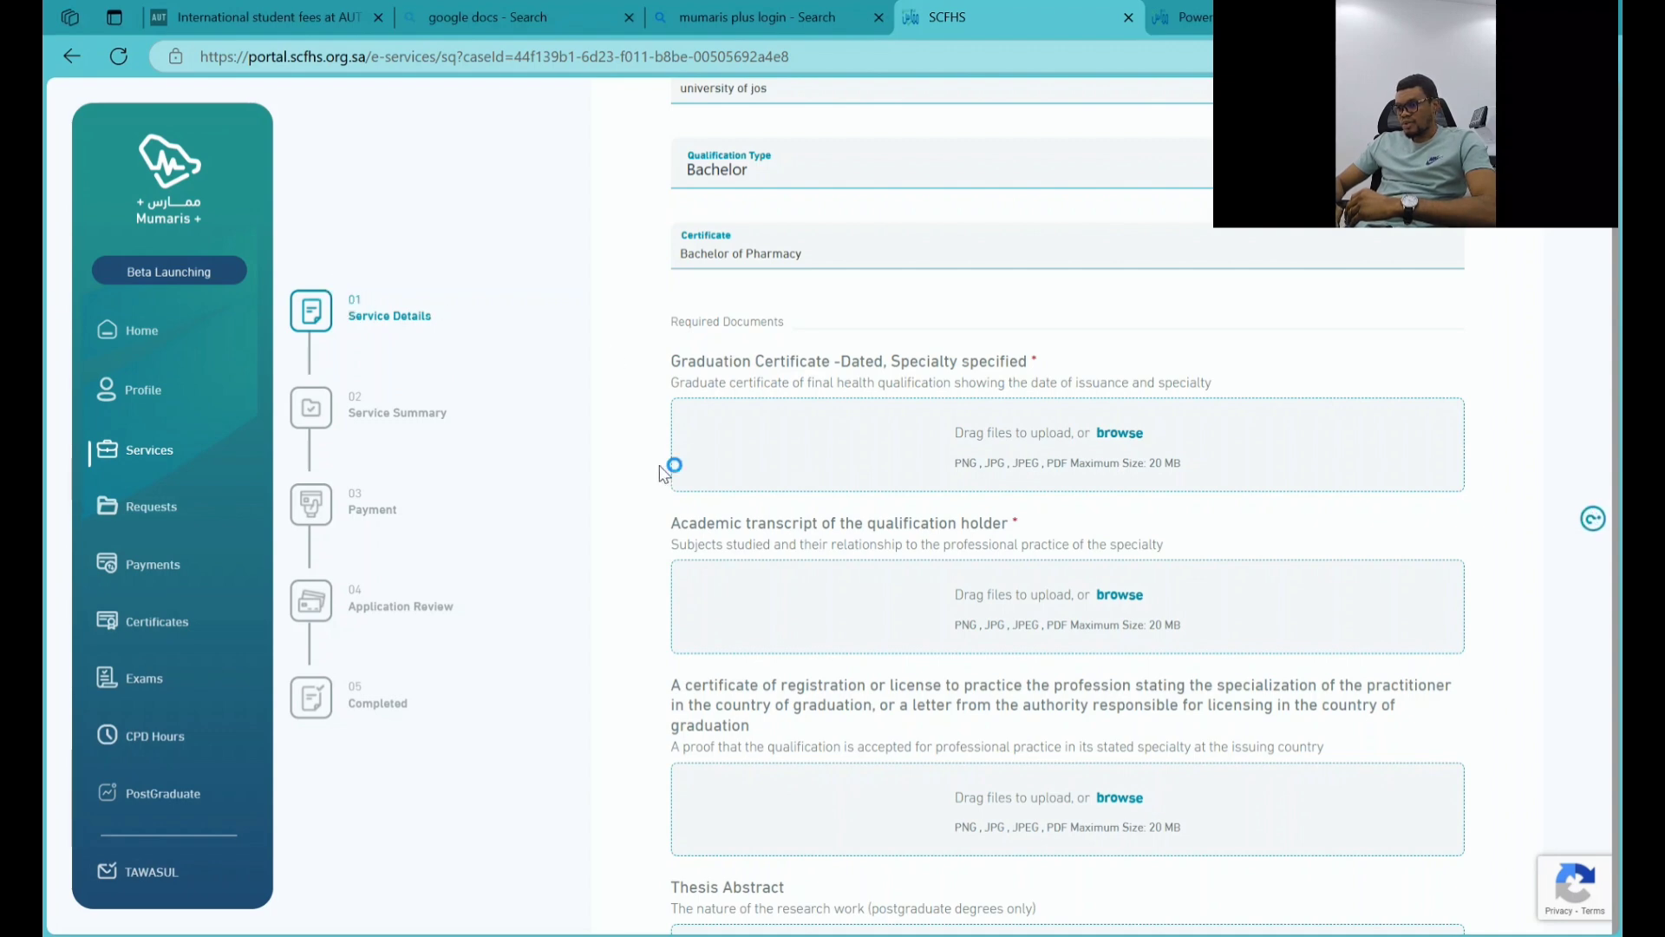
pyautogui.scroll(-3, 984, 620)
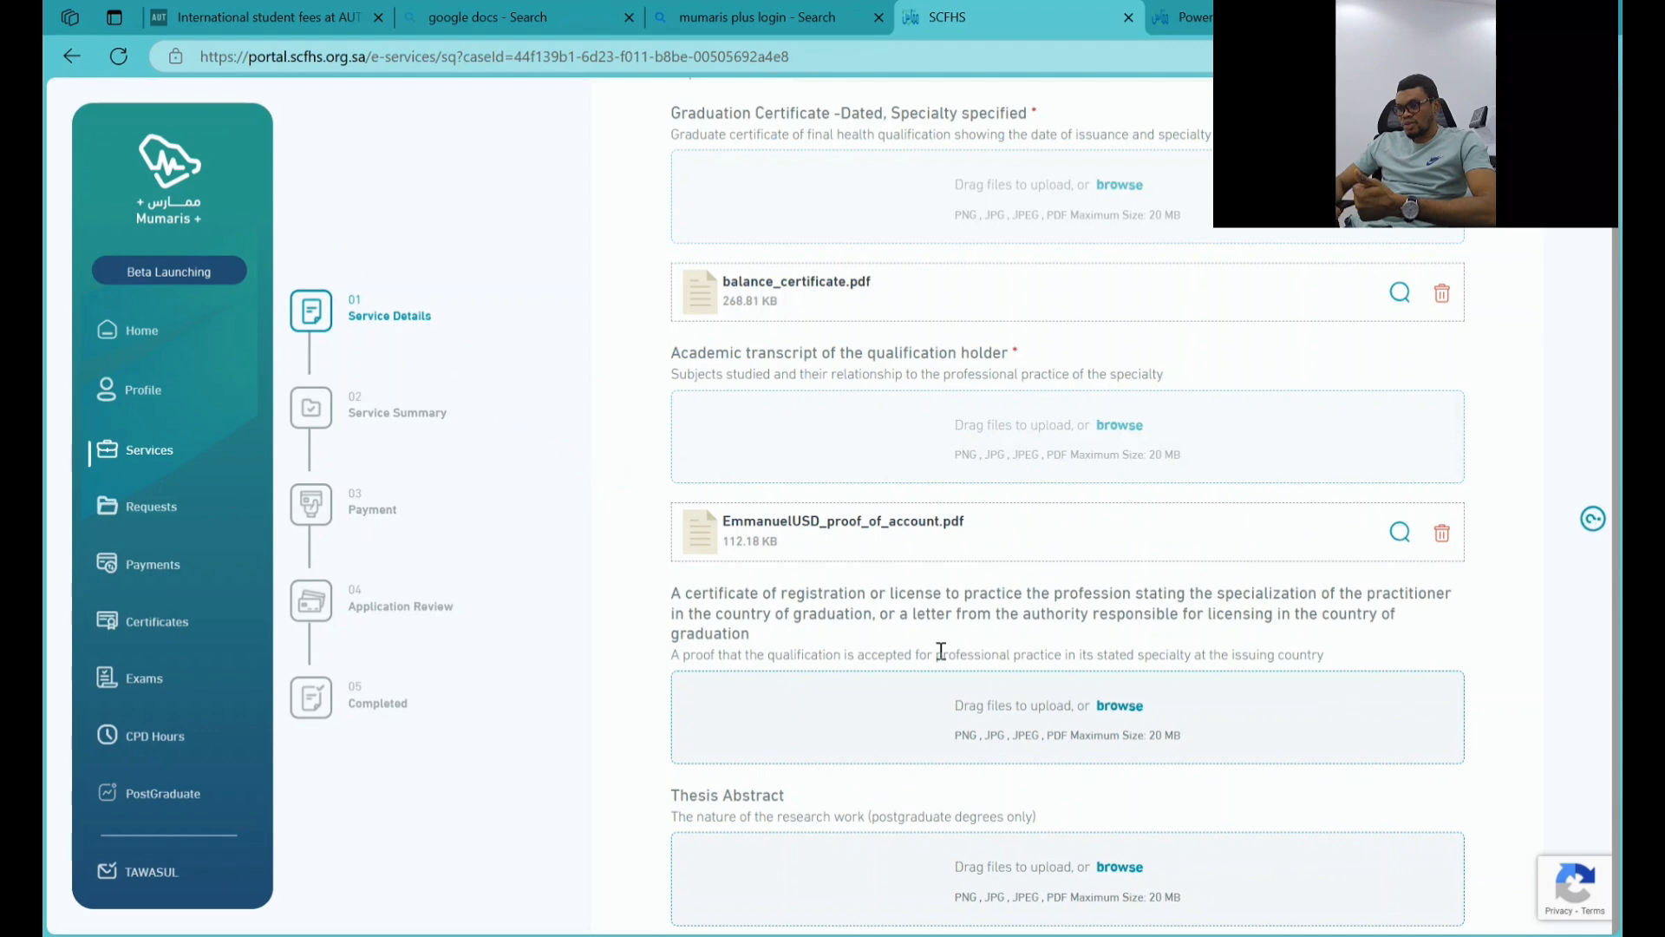
# - Upload the account statement PDF as the registration or license certificate and 29_Feb_2024_to_29_May_2024_FCMB_statement.pdf as the thesis abstract
pyautogui.scroll(-4, 904, 657)
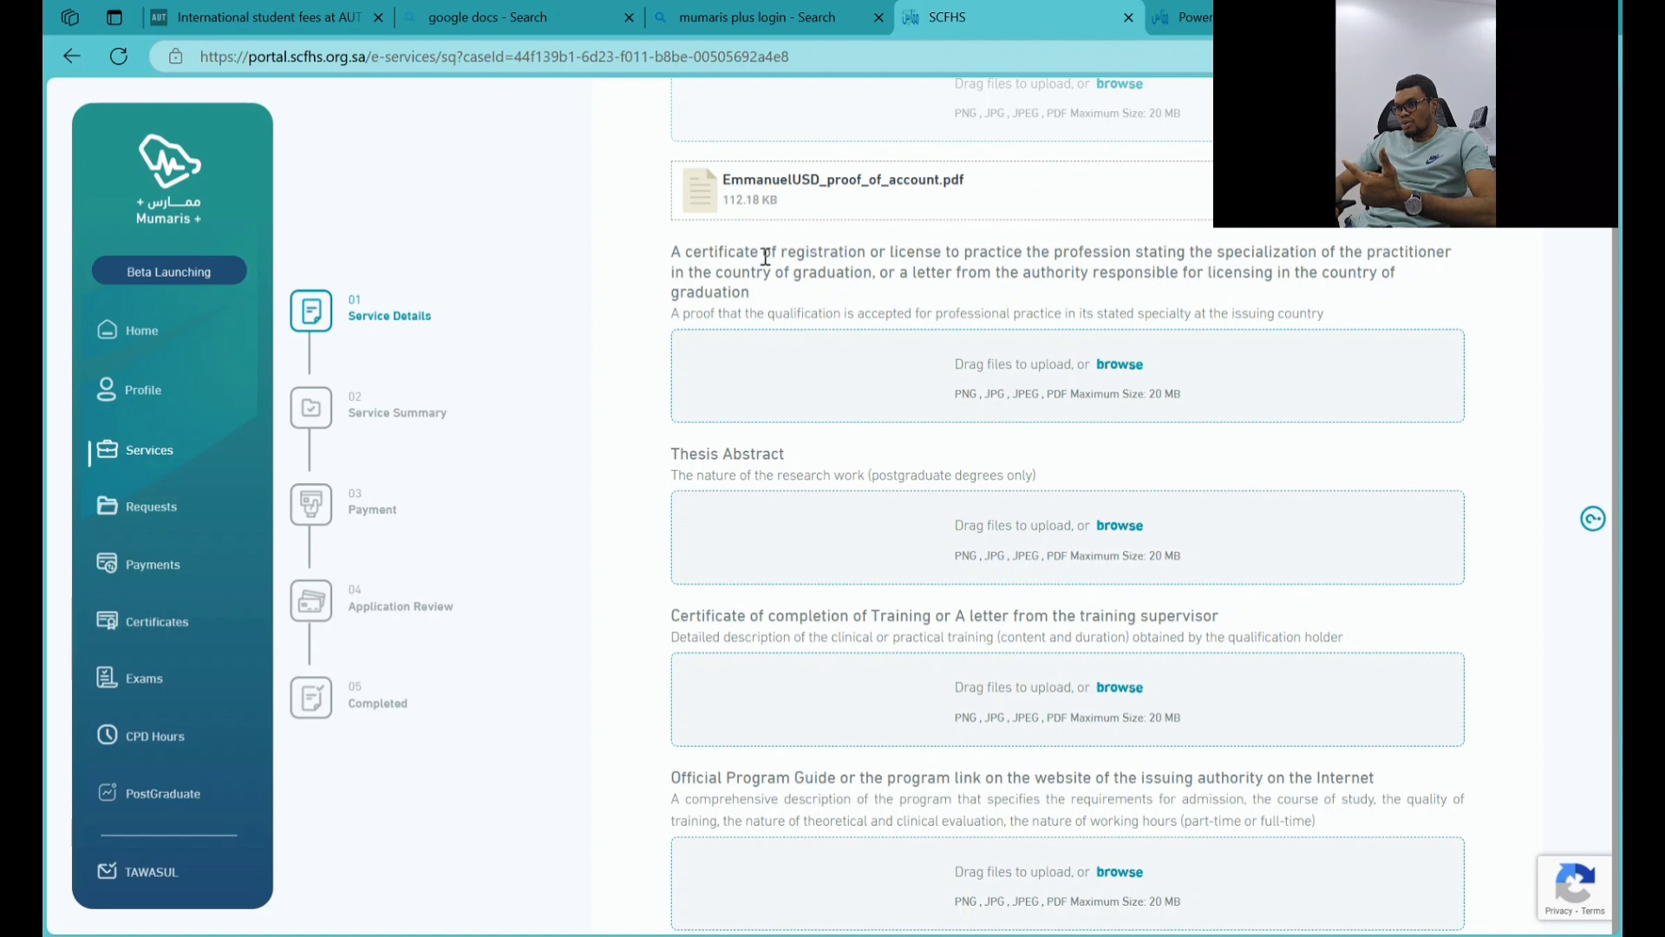
pyautogui.click(1026, 379)
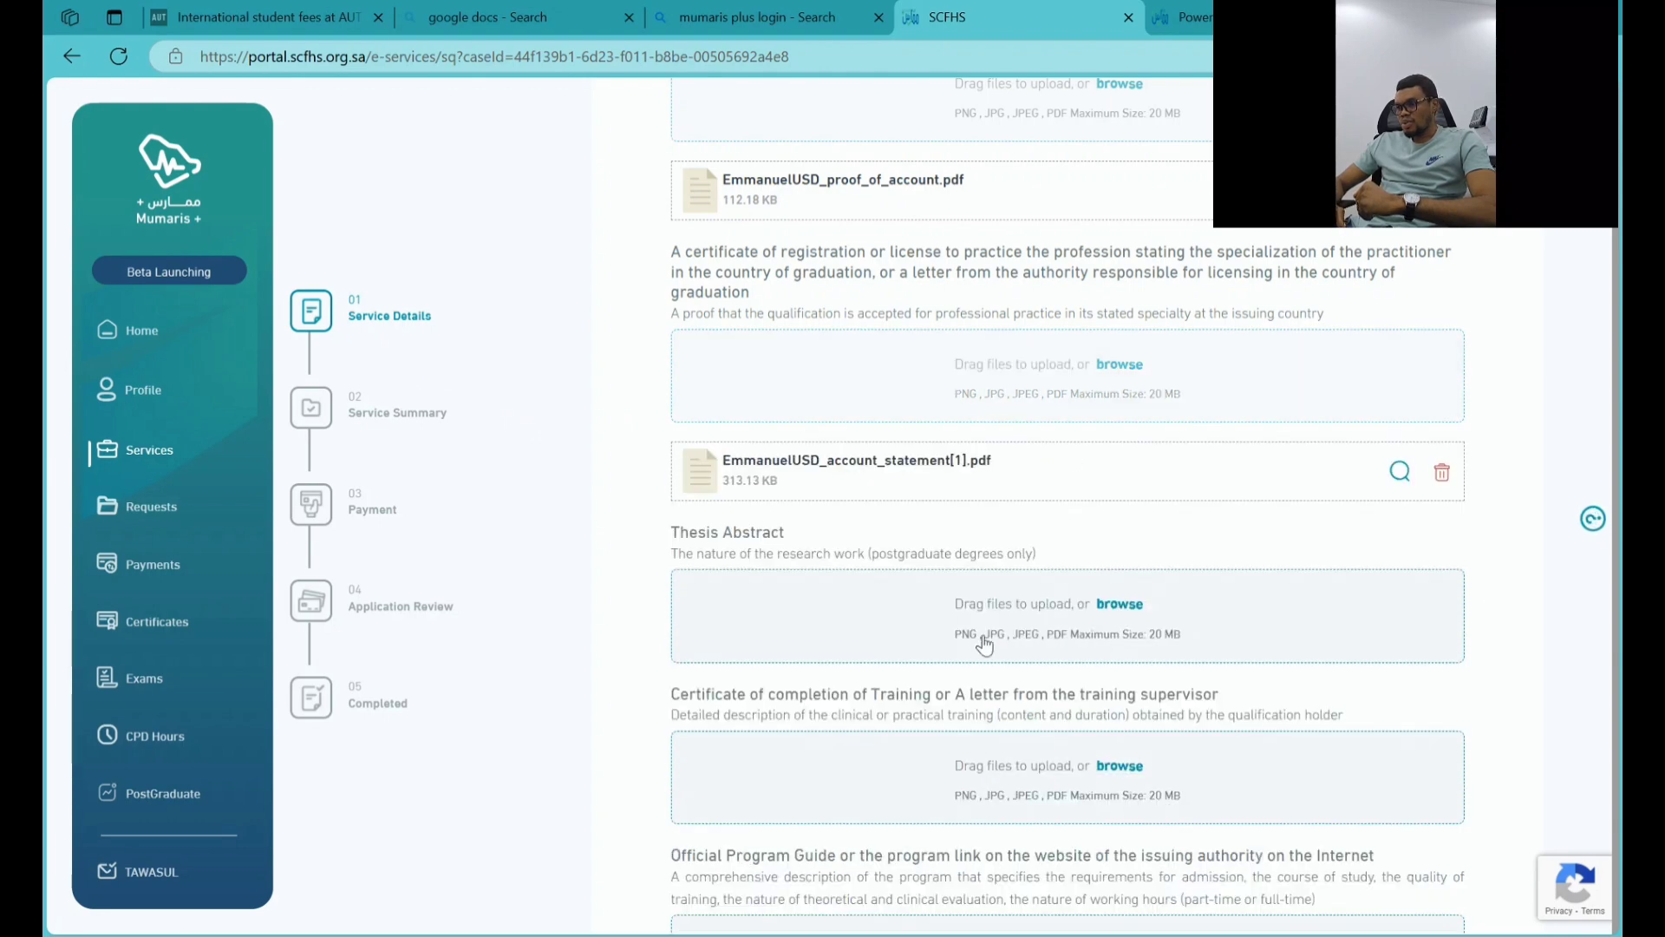
pyautogui.scroll(-2, 985, 639)
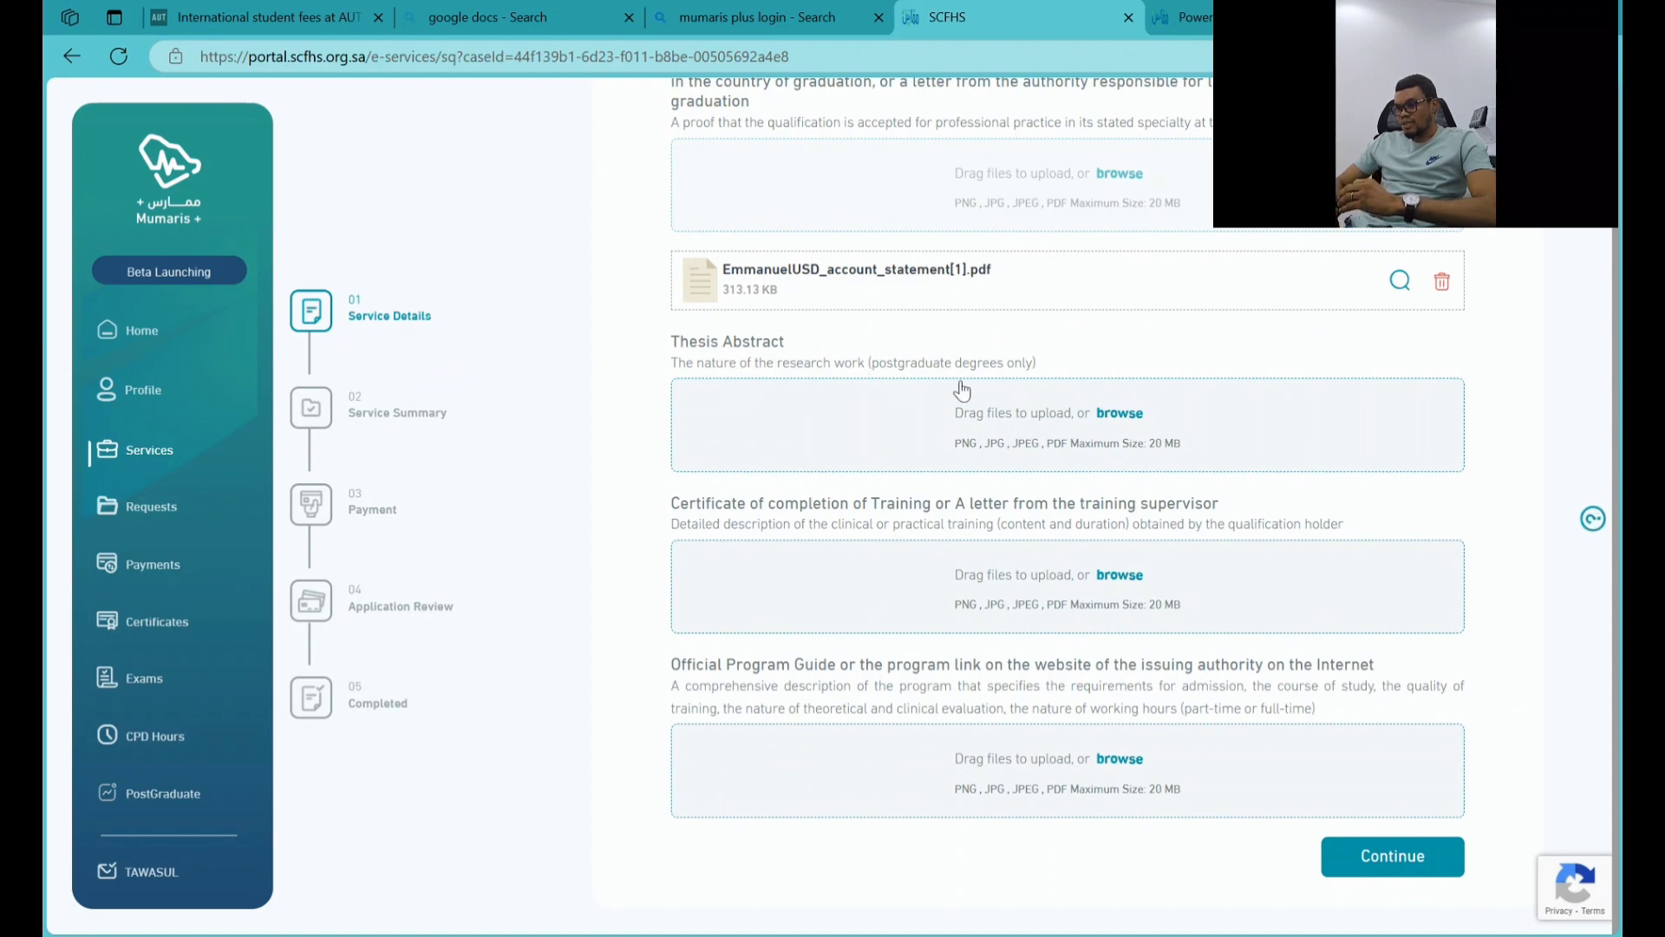
pyautogui.scroll(3, 997, 429)
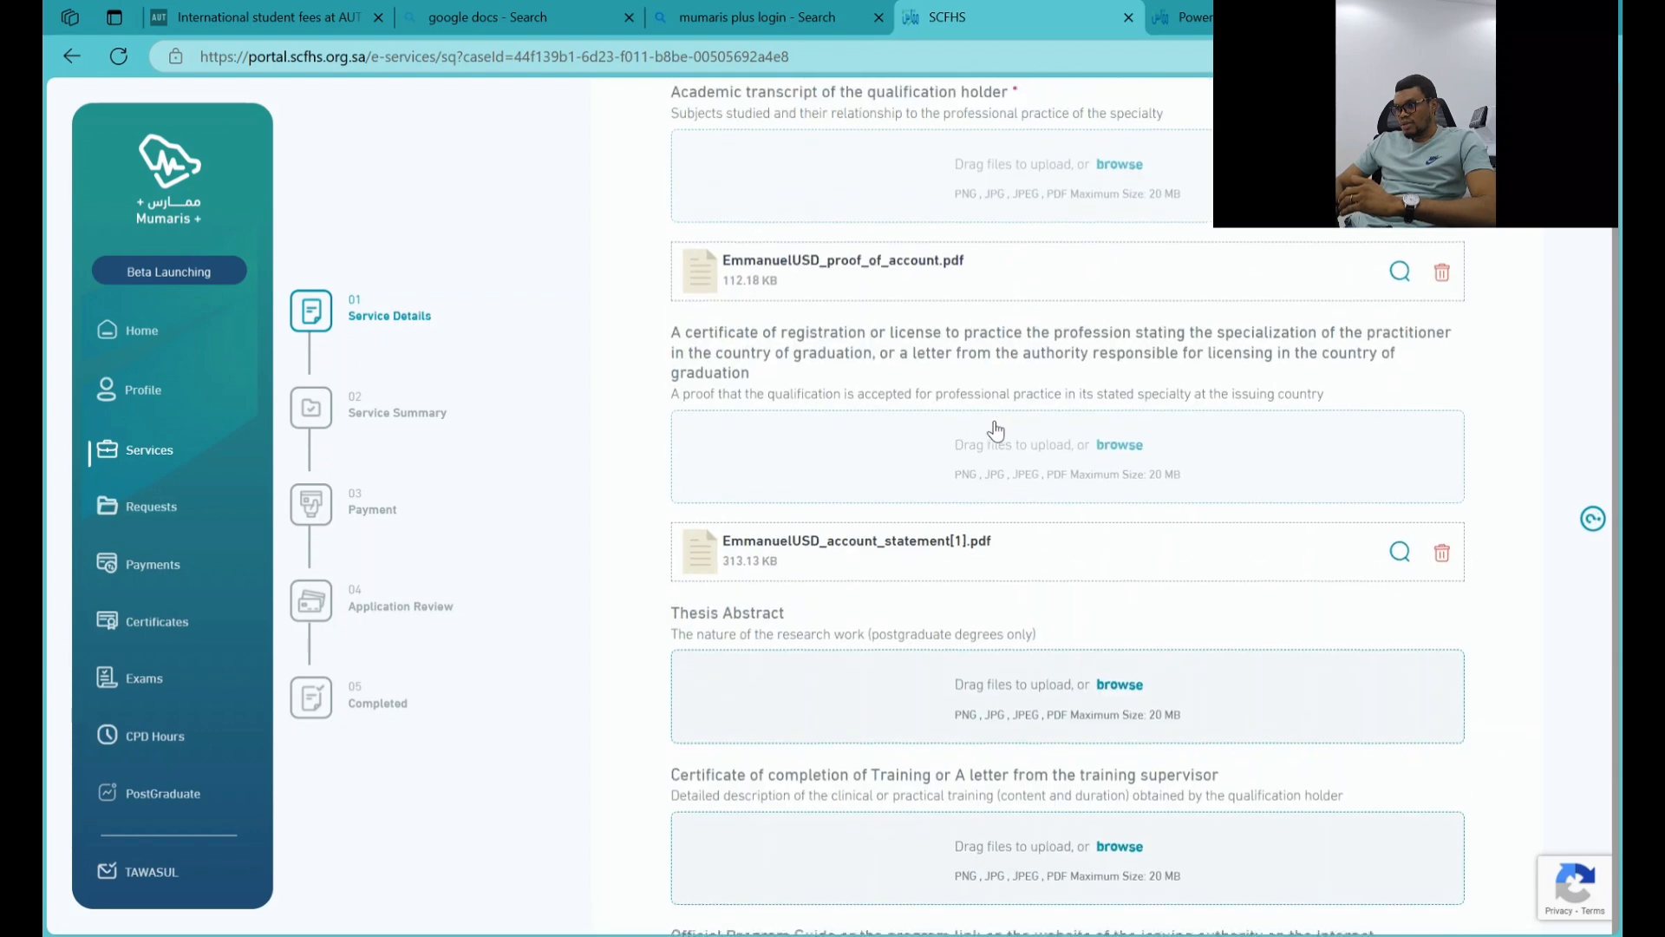
pyautogui.scroll(-3, 997, 430)
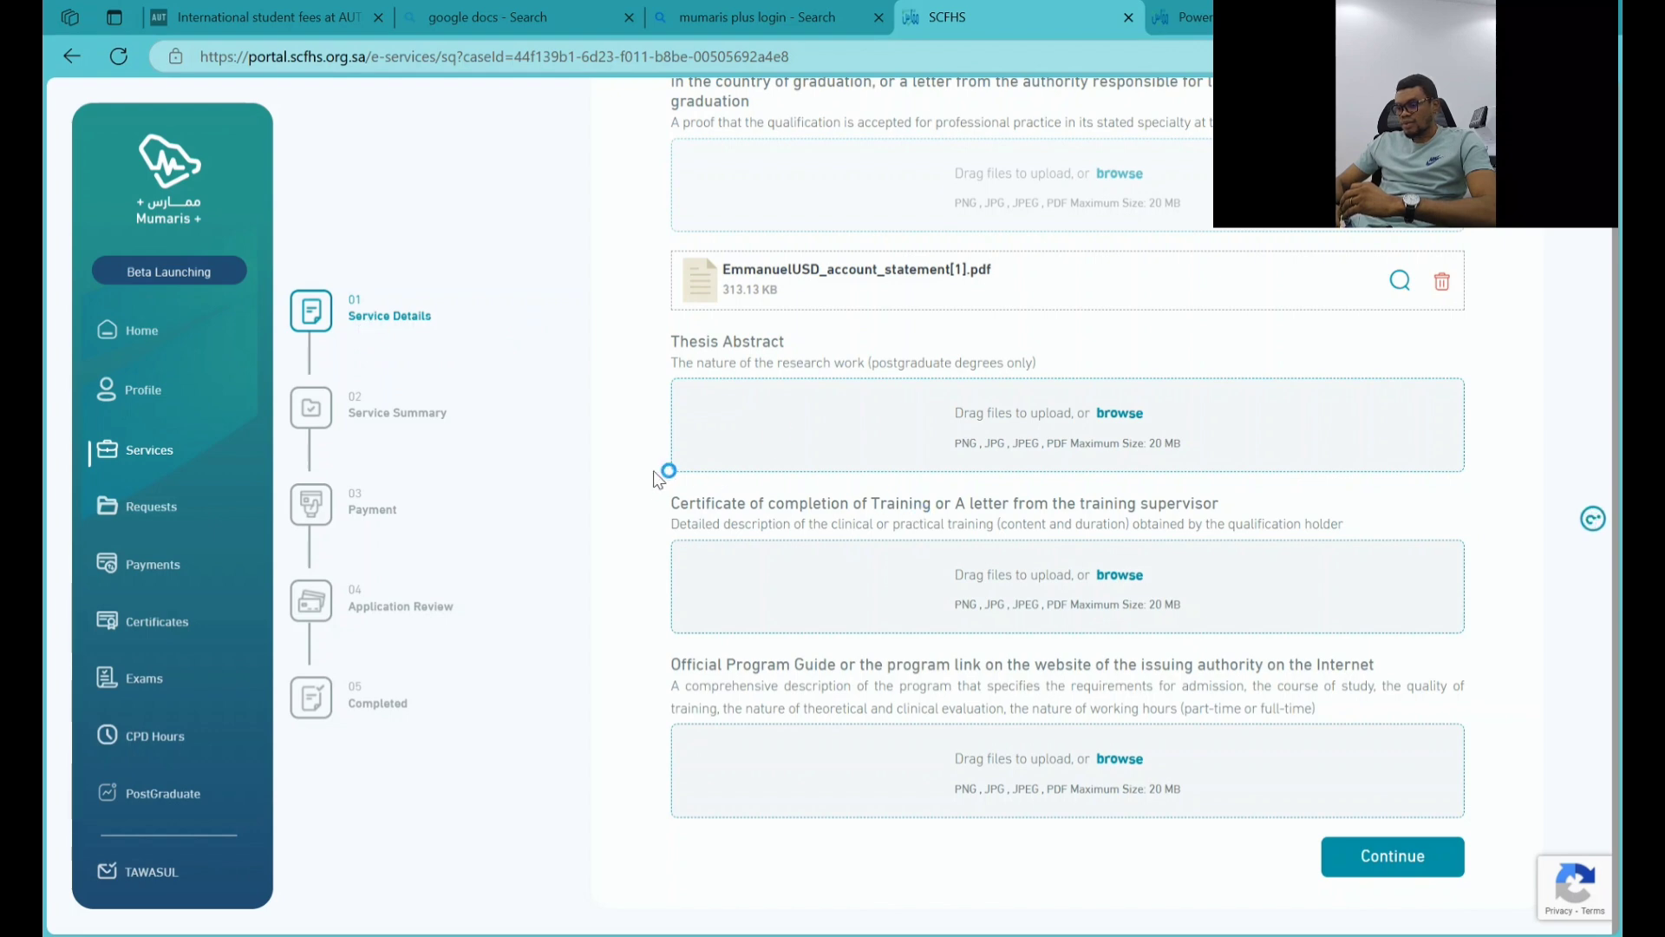
pyautogui.scroll(-1, 1060, 717)
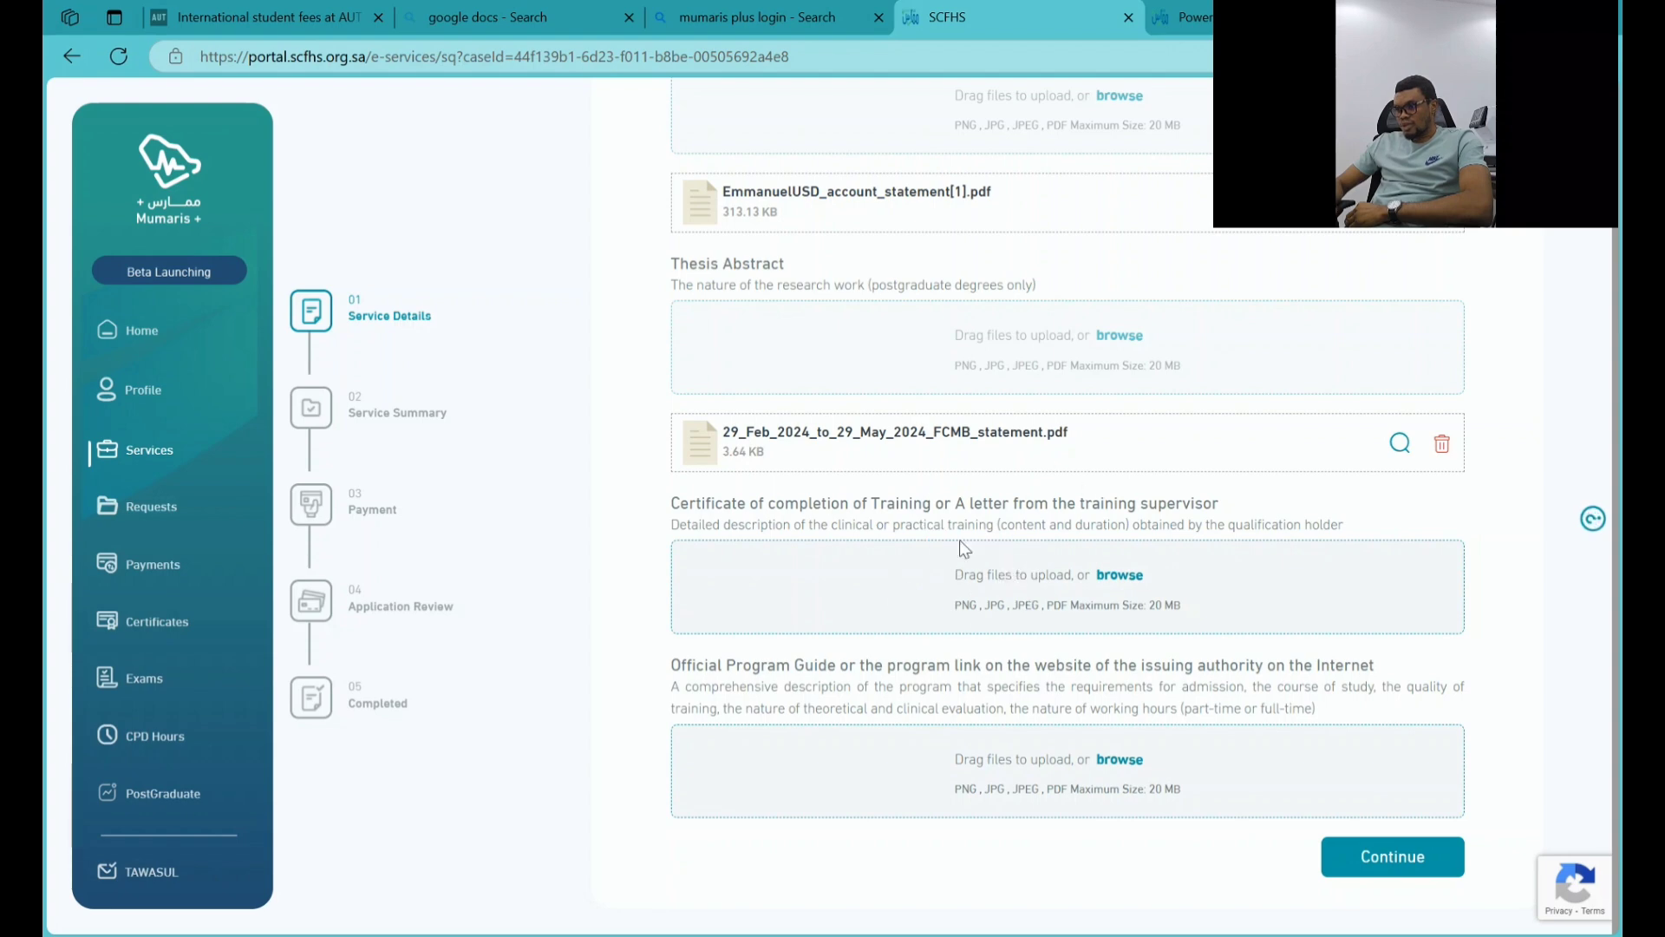
# - Upload the proof-of-account PDF as the training completion certificate and 6468784.pdf as the official program guide
pyautogui.click(994, 600)
pyautogui.scroll(-1, 1079, 642)
pyautogui.scroll(-1, 1079, 642)
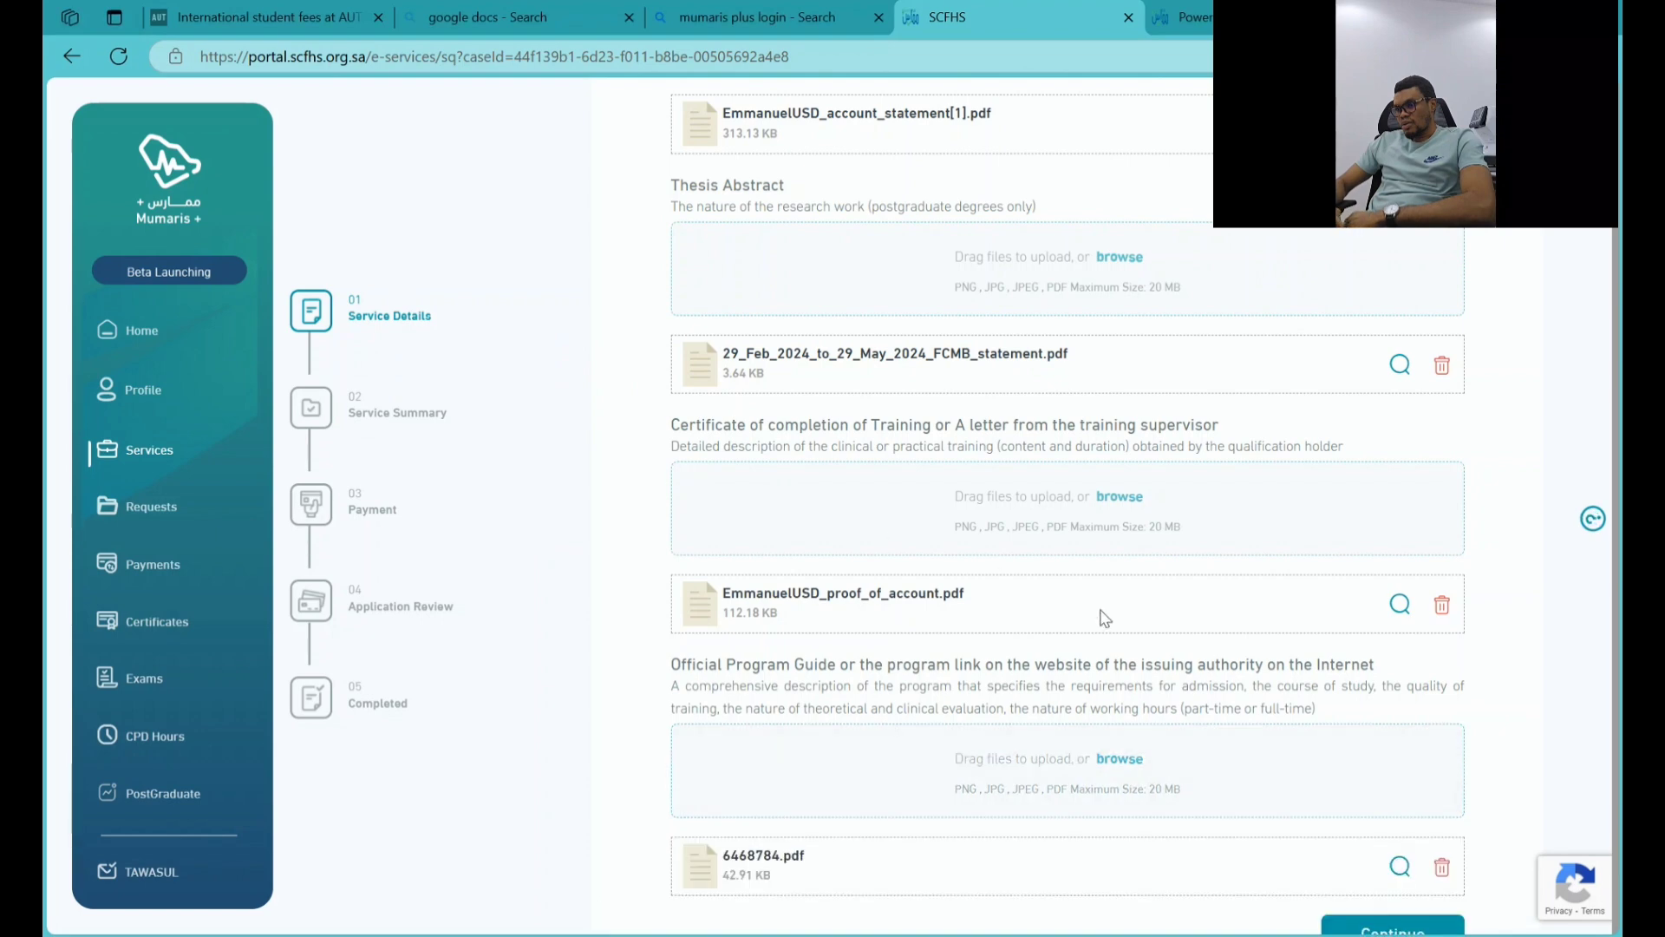
# - Proceed to the service summary and review the qualification details and attached documents
pyautogui.scroll(-2, 1299, 830)
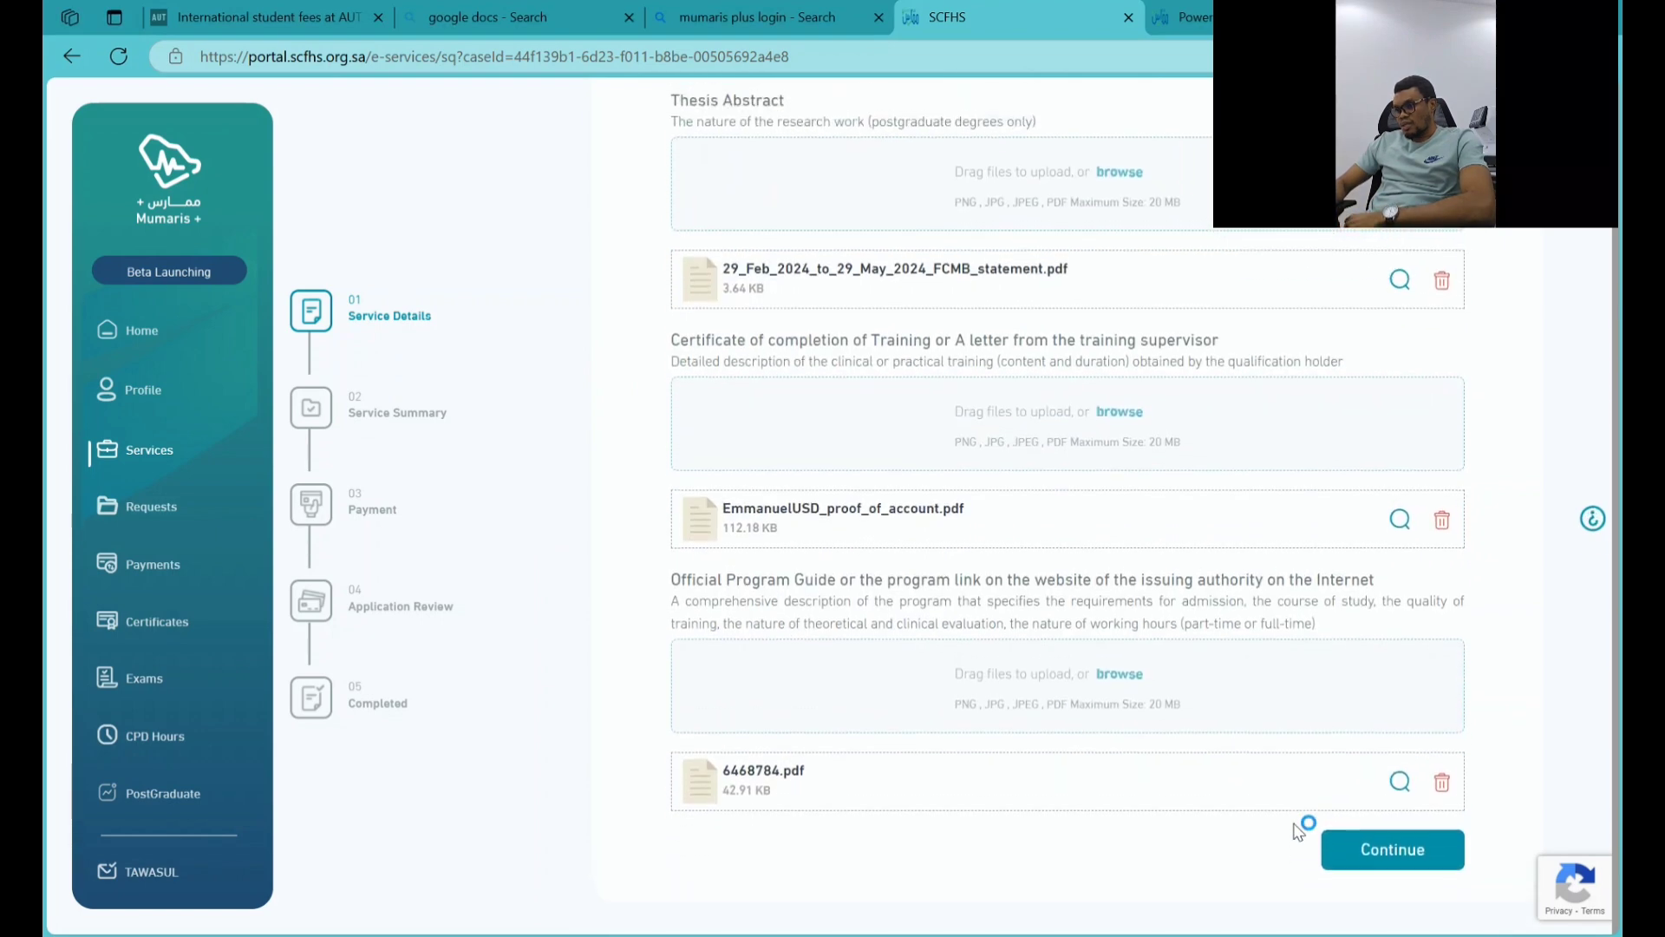
pyautogui.click(1394, 872)
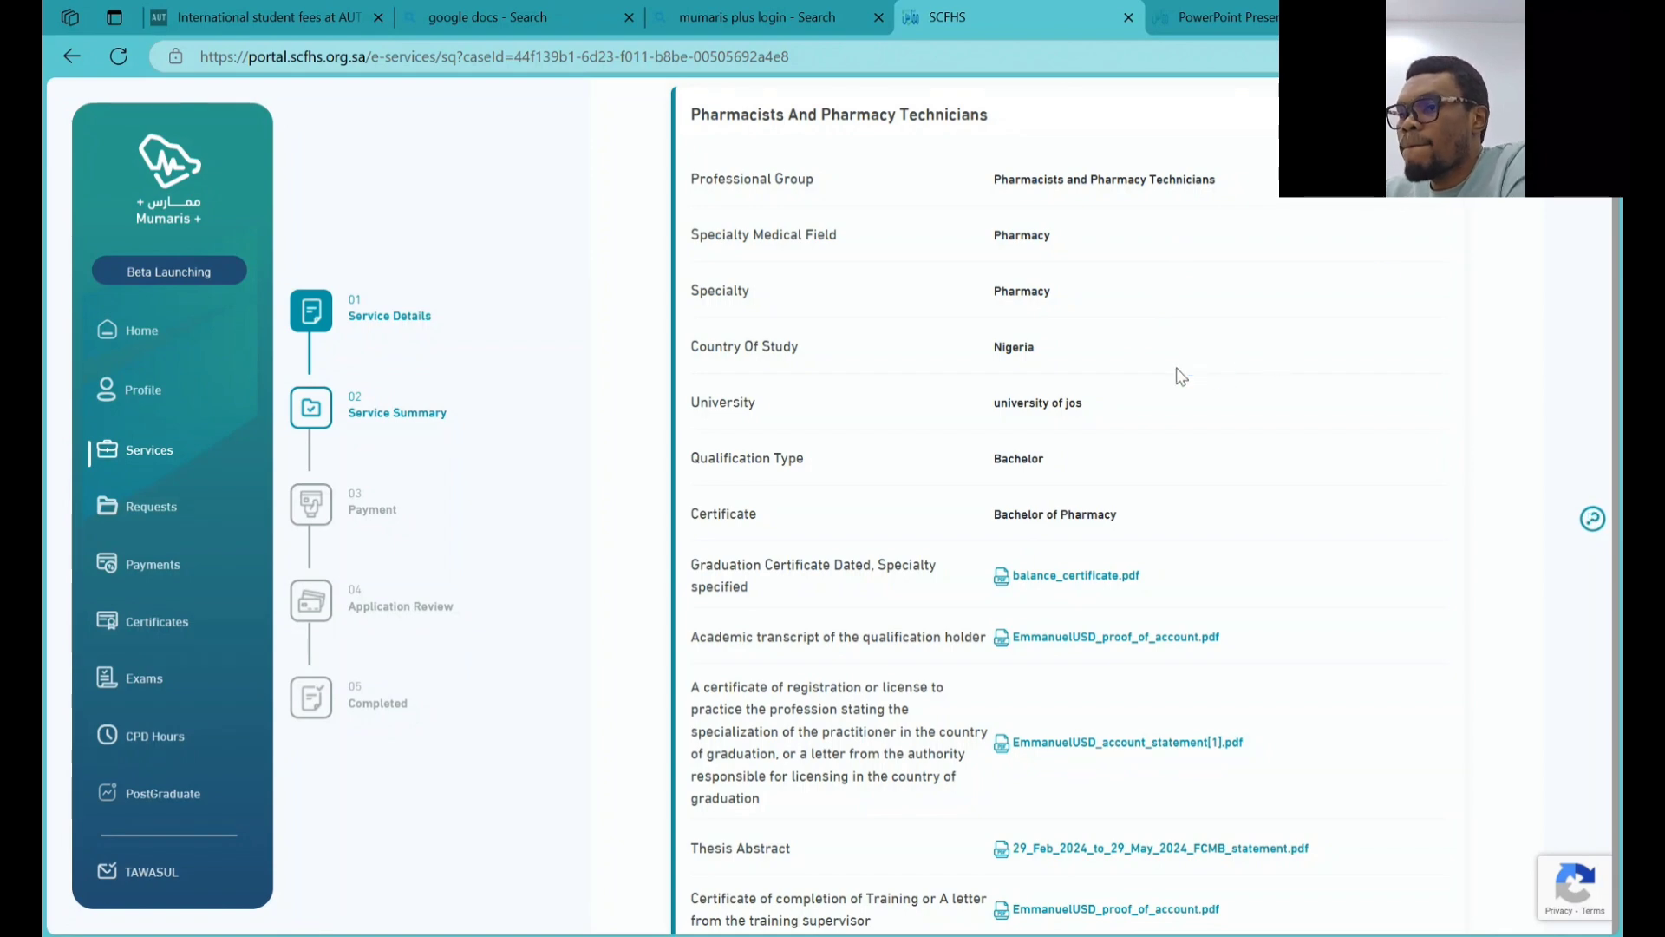
pyautogui.scroll(-3, 1178, 376)
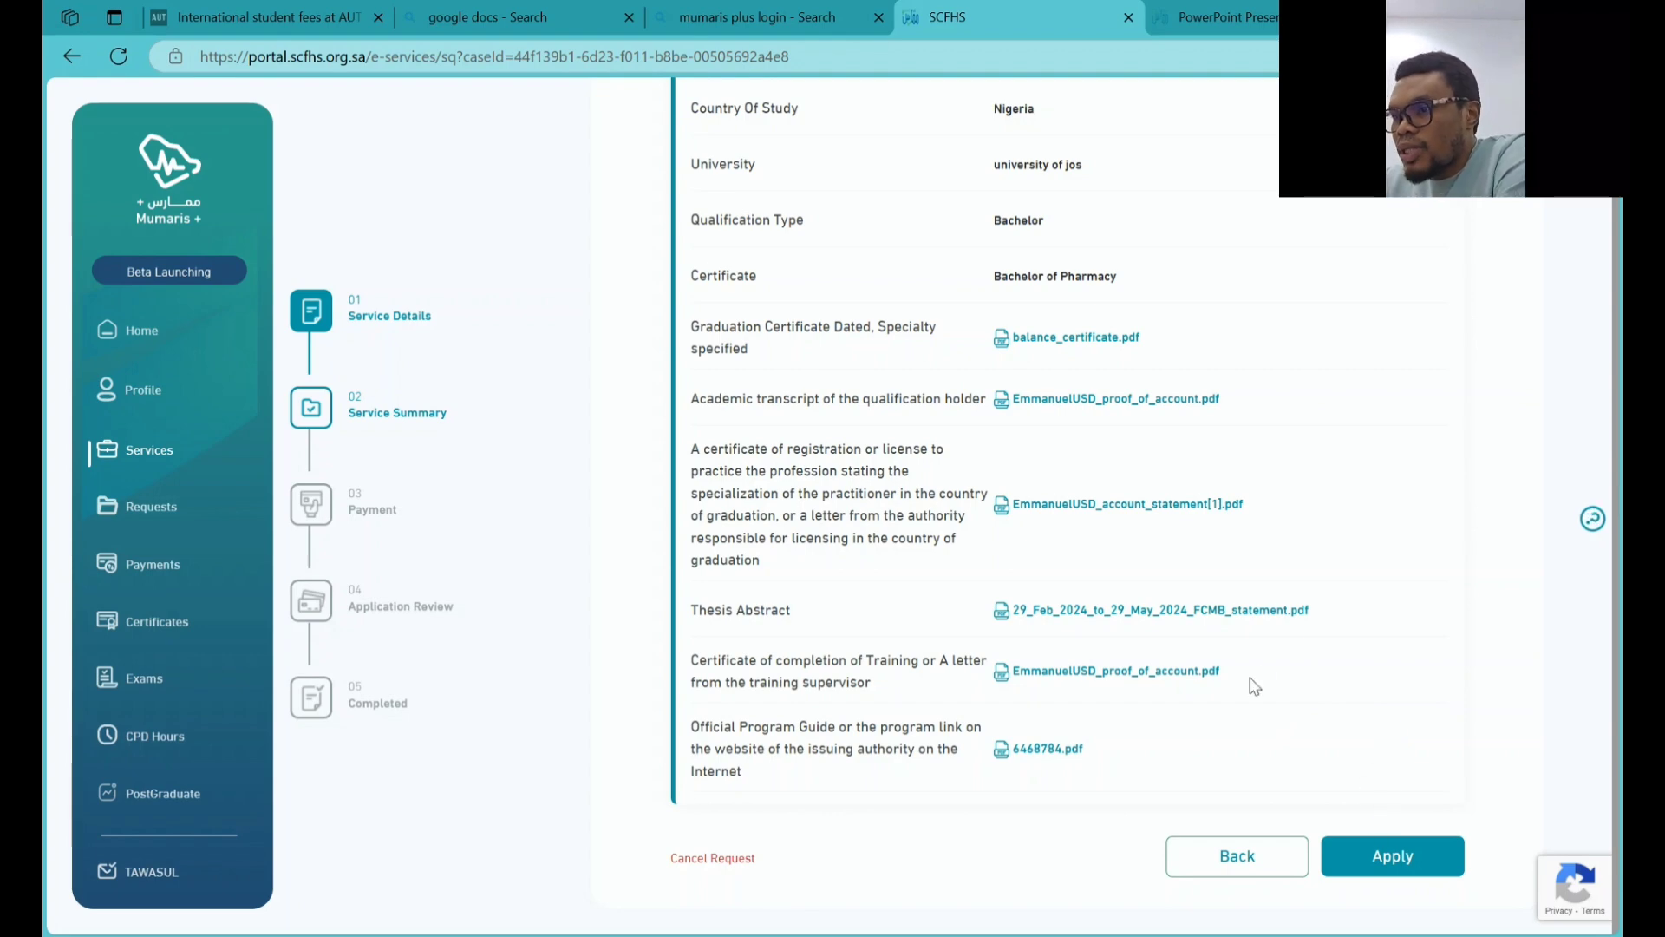
pyautogui.scroll(3, 1255, 680)
pyautogui.scroll(-3, 1255, 681)
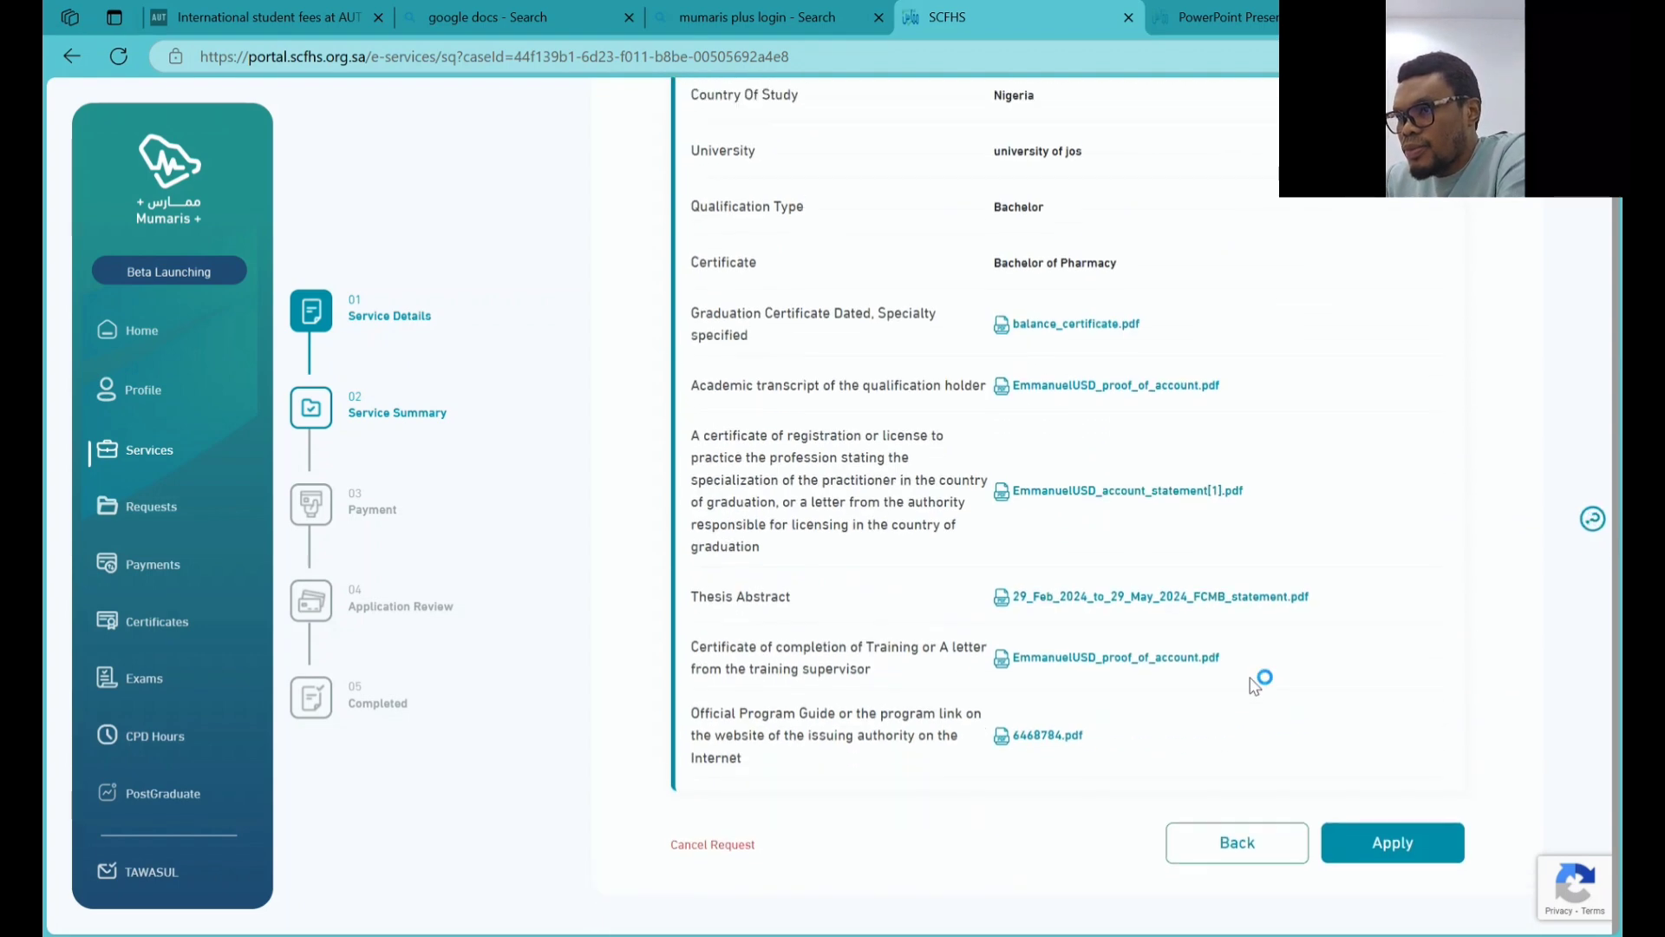
# - Check the attached documents in the service summary and apply for the qualification study to reach its payment options
pyautogui.scroll(3, 1020, 311)
pyautogui.scroll(-3, 1020, 310)
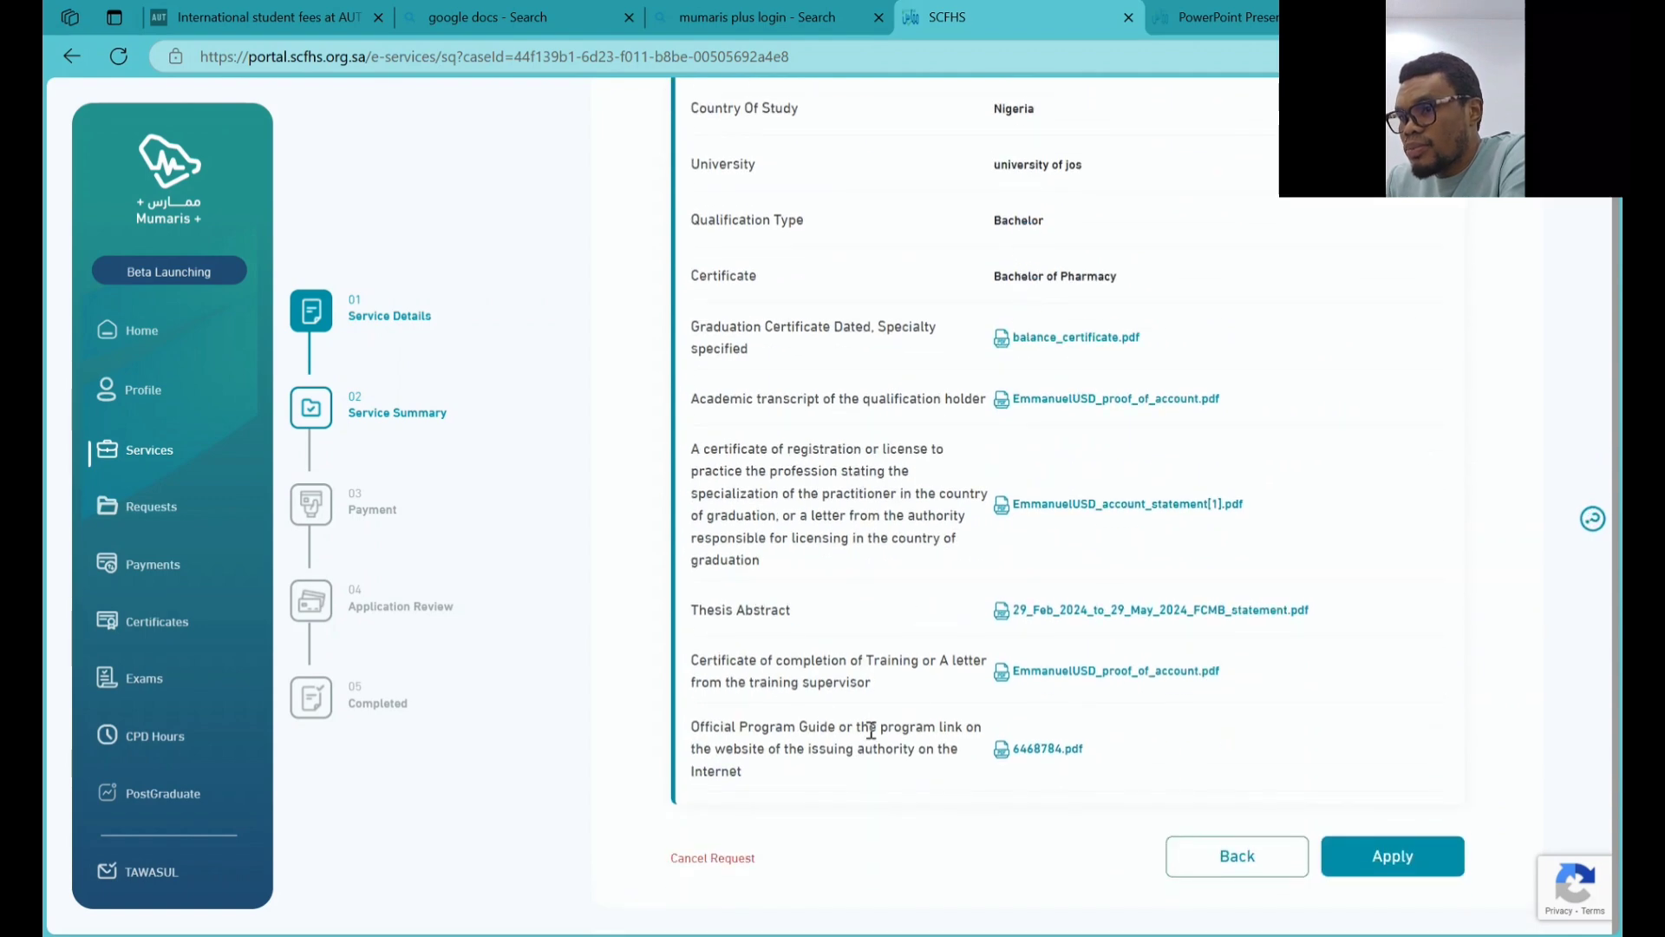
pyautogui.click(1393, 857)
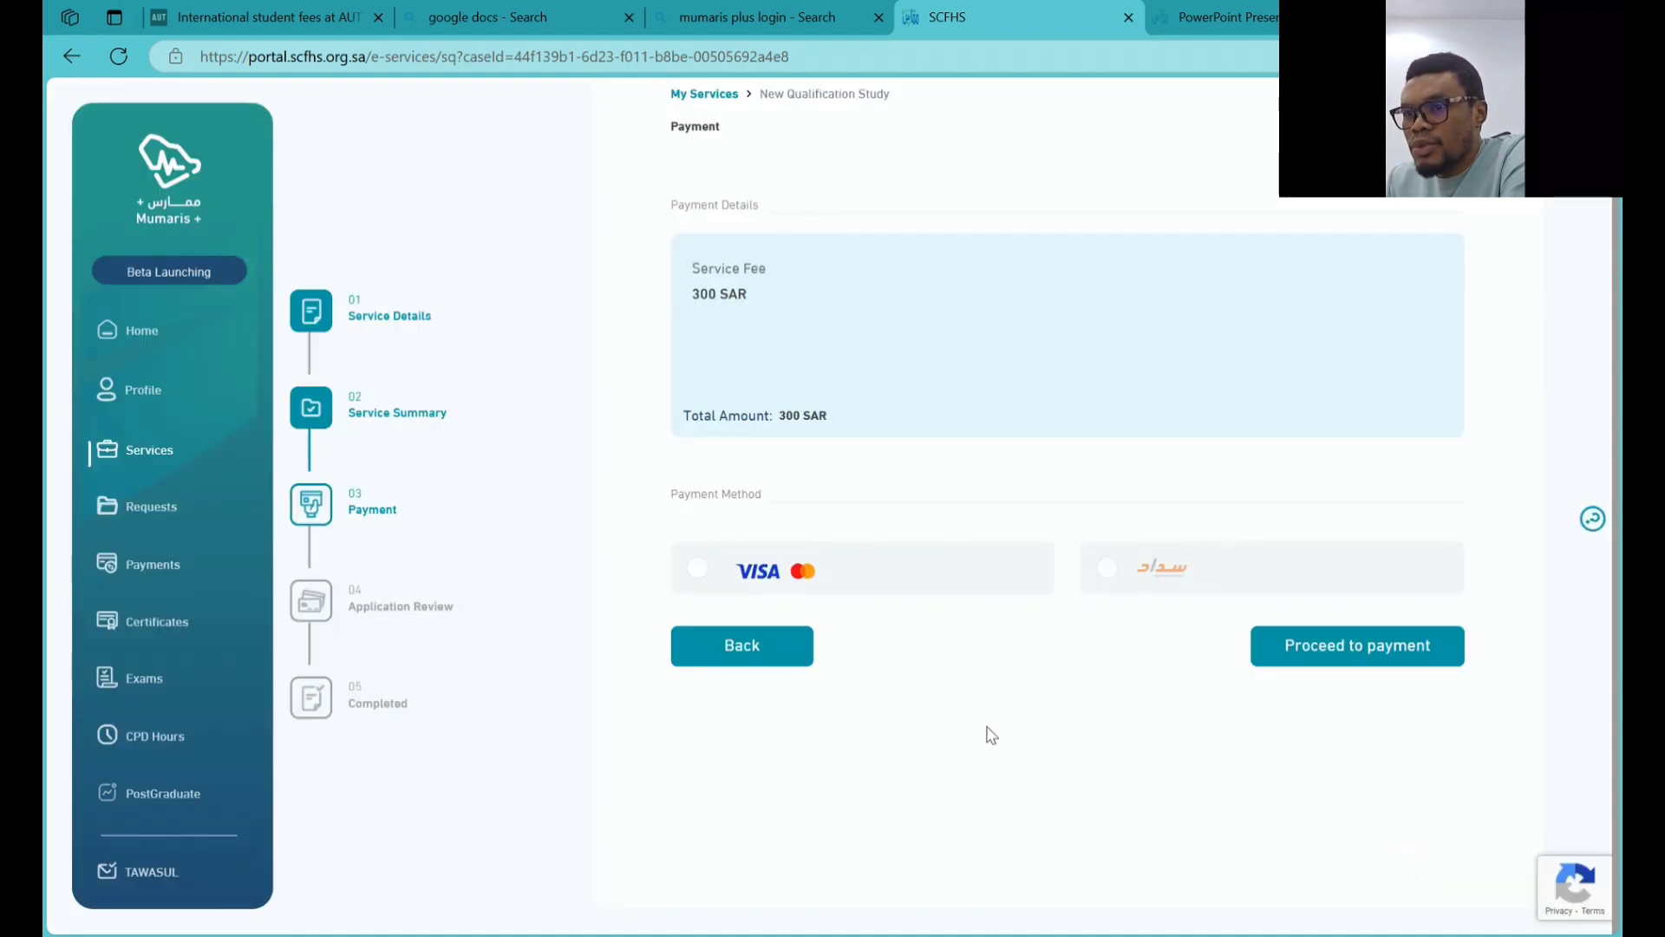
pyautogui.click(1108, 568)
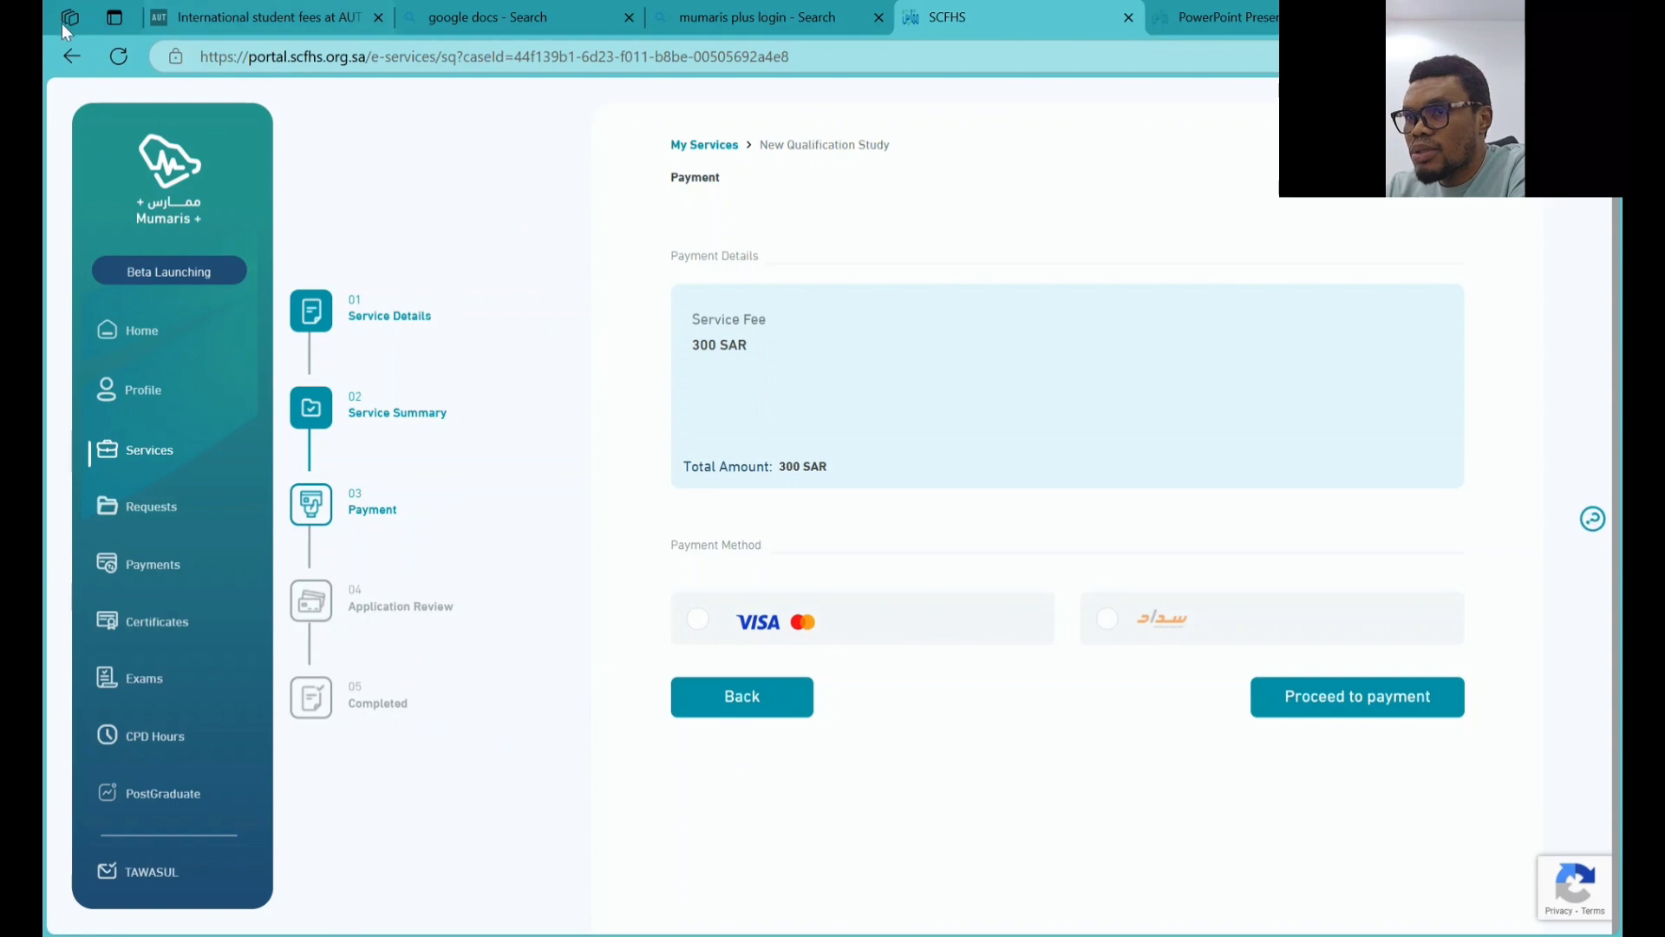
# - Go back to the request's Terms and Conditions page and look through the acknowledgement and professional conduct questions
pyautogui.click(73, 55)
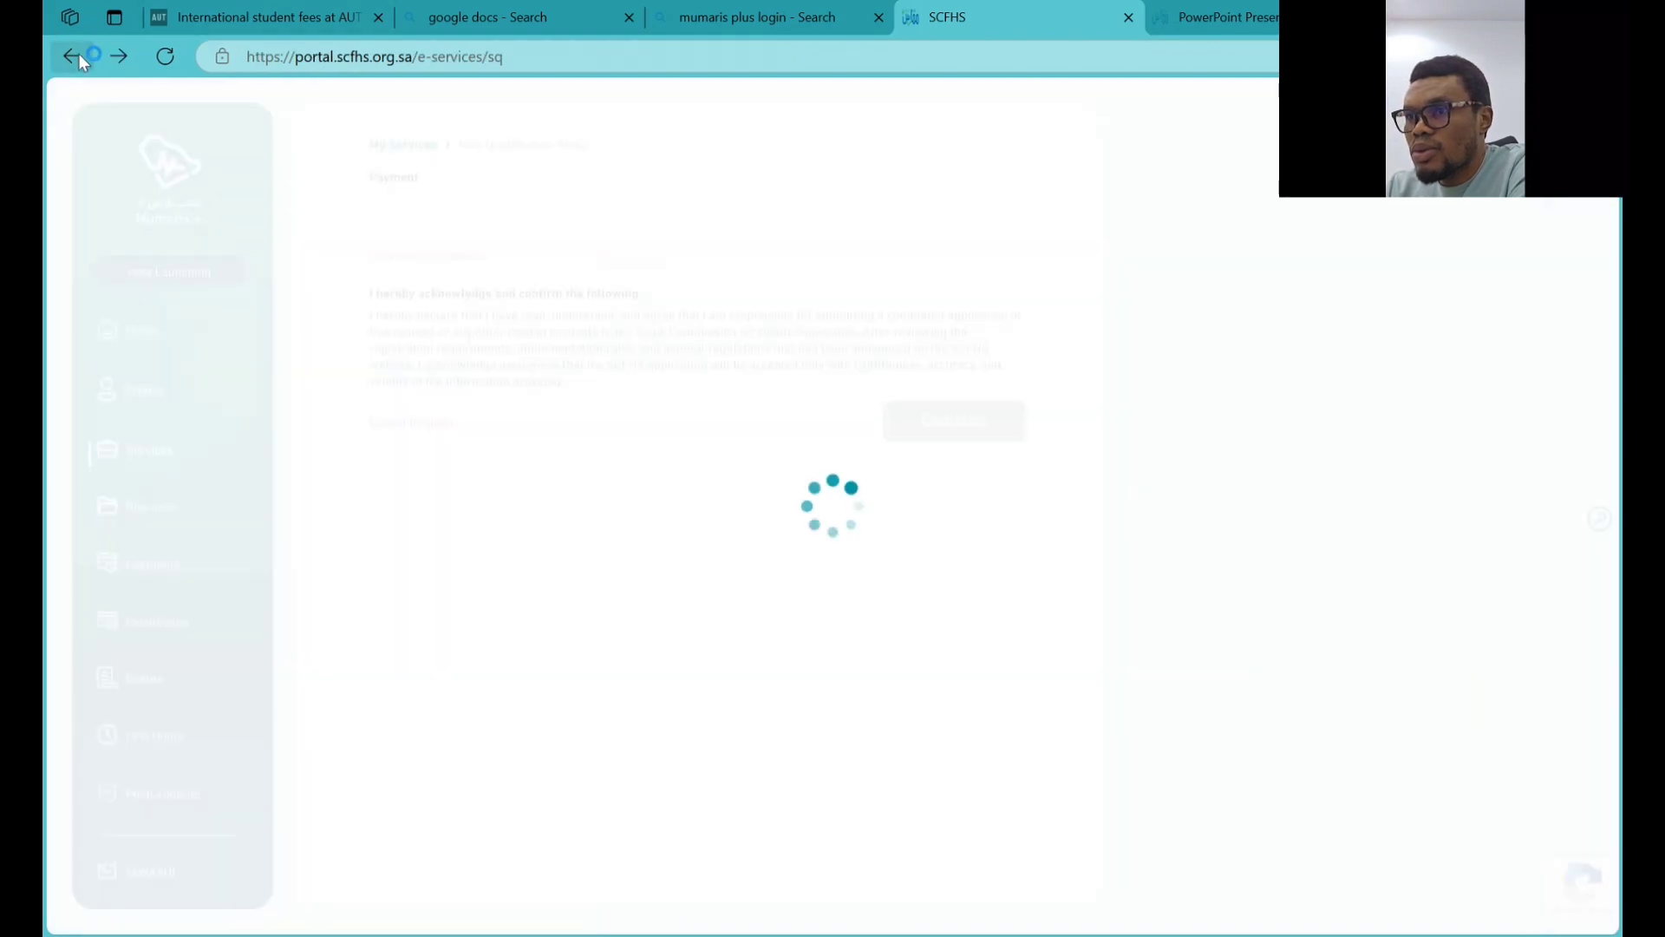
pyautogui.scroll(-10, 628, 486)
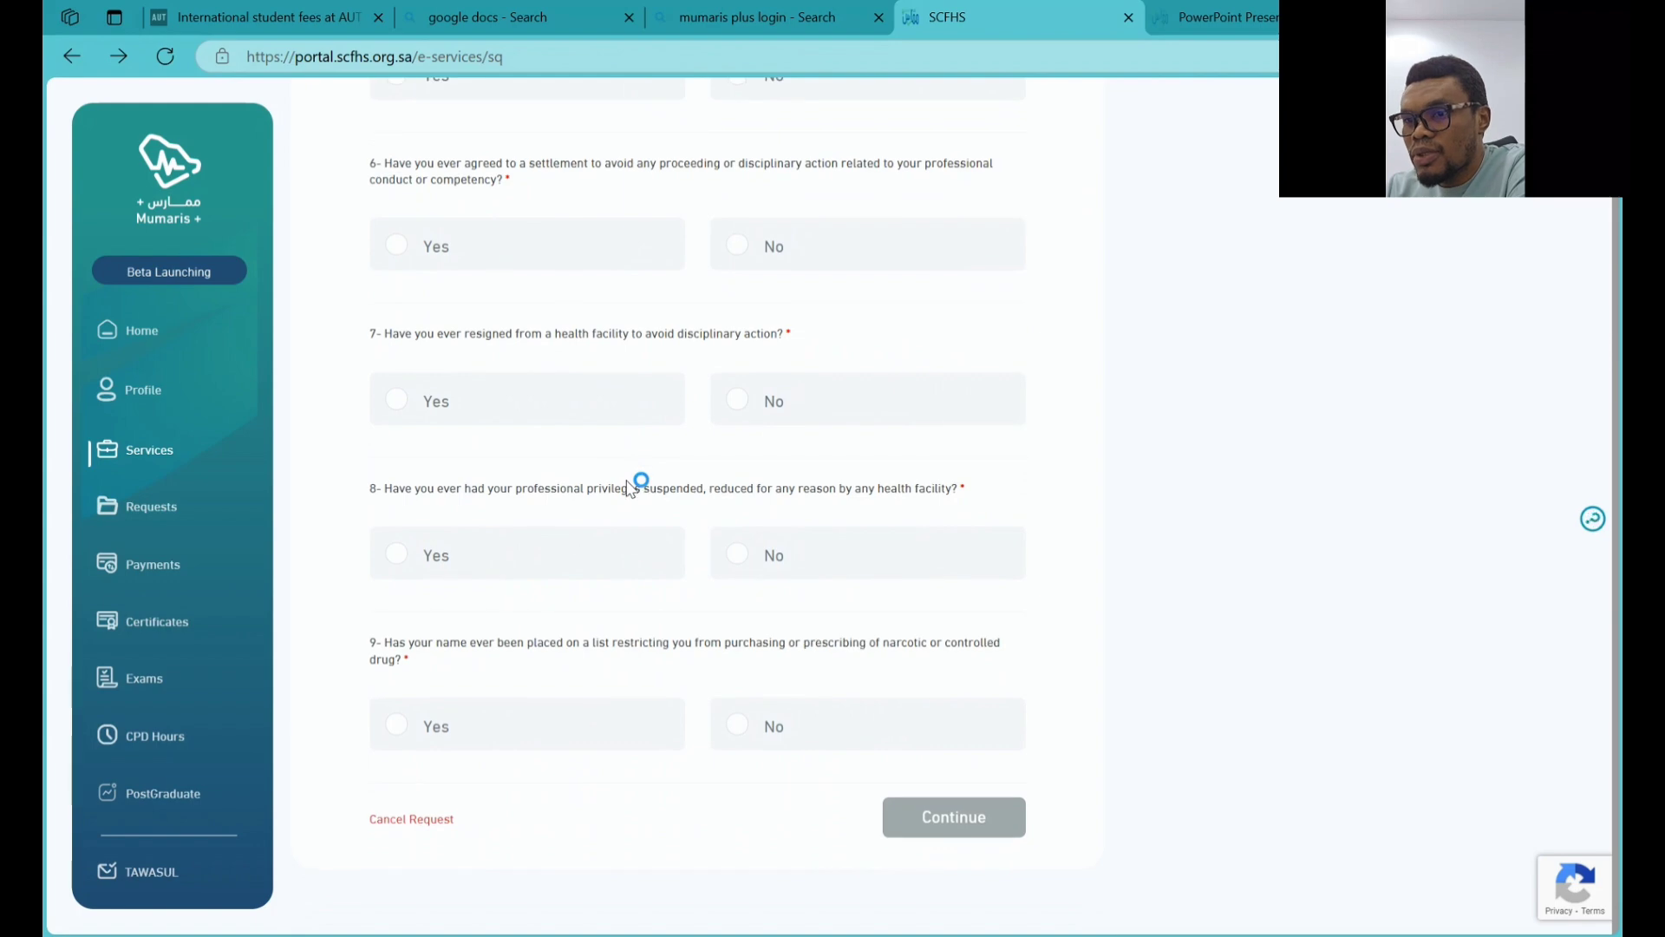
pyautogui.scroll(4, 628, 486)
pyautogui.scroll(8, 631, 488)
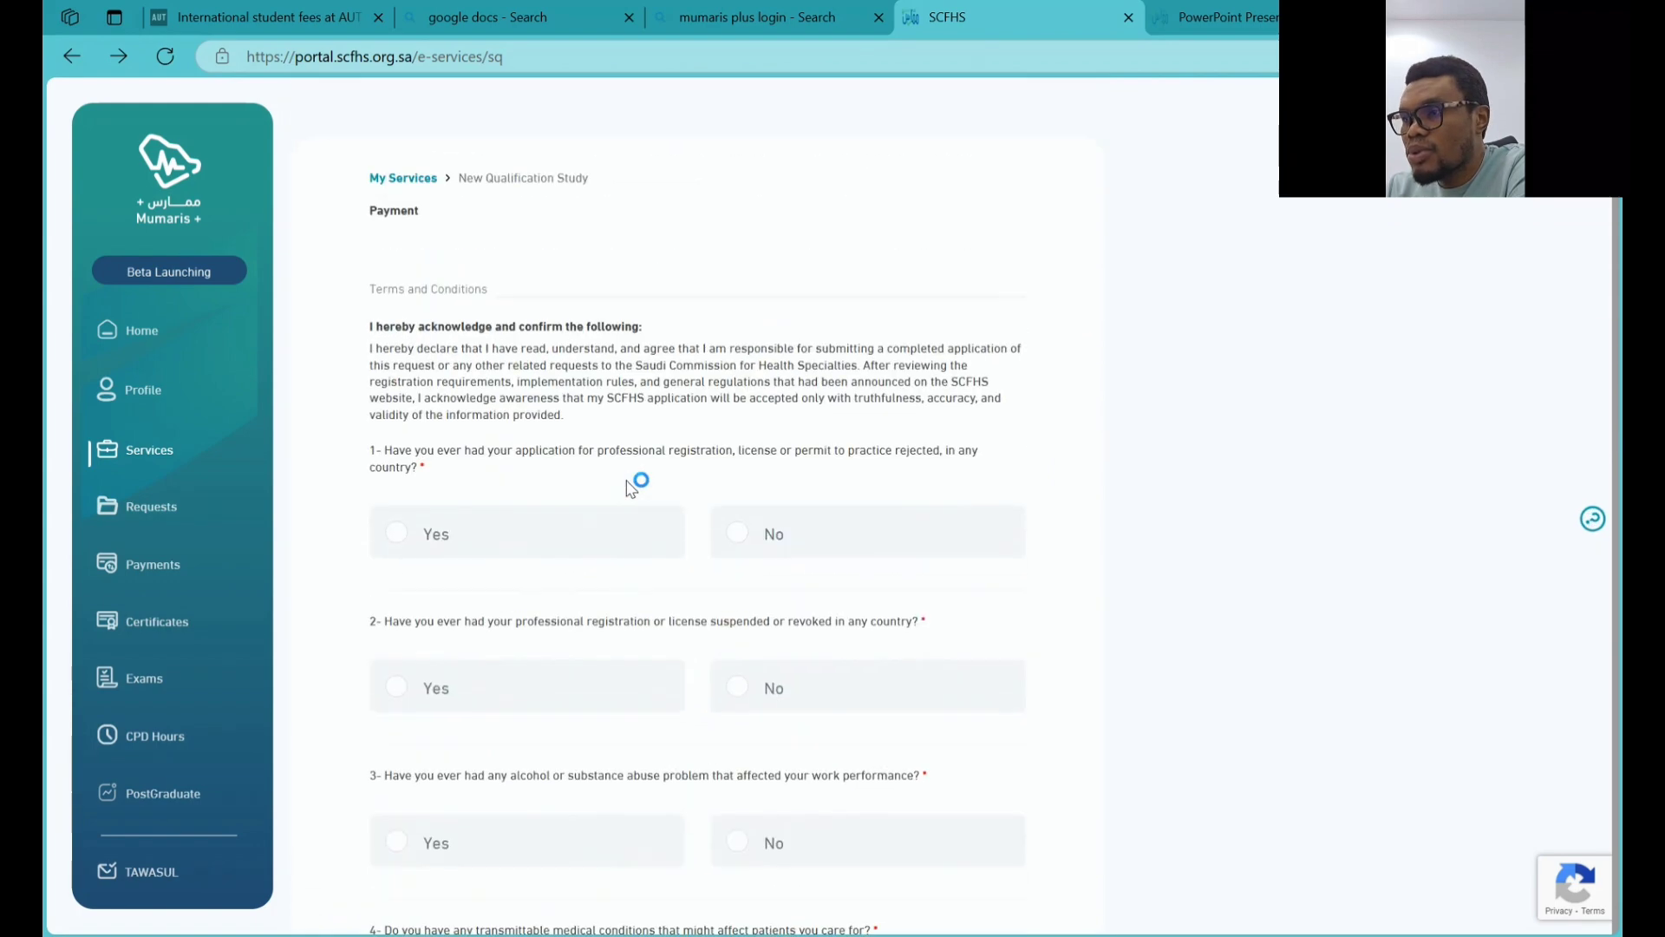
pyautogui.scroll(-4, 628, 483)
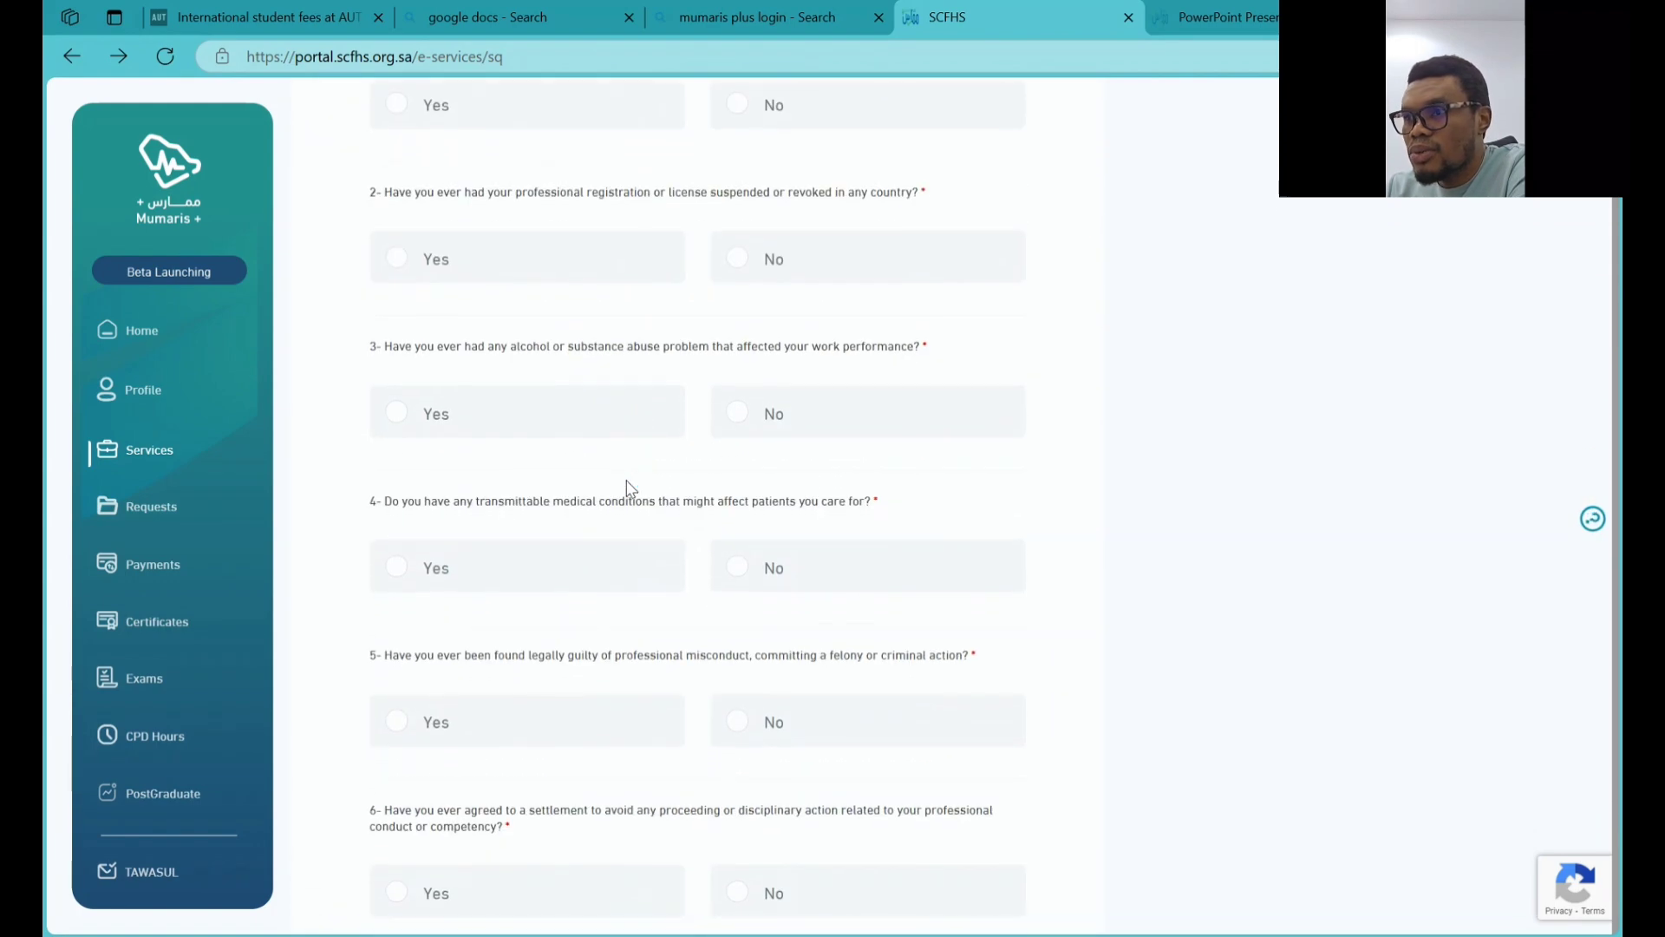